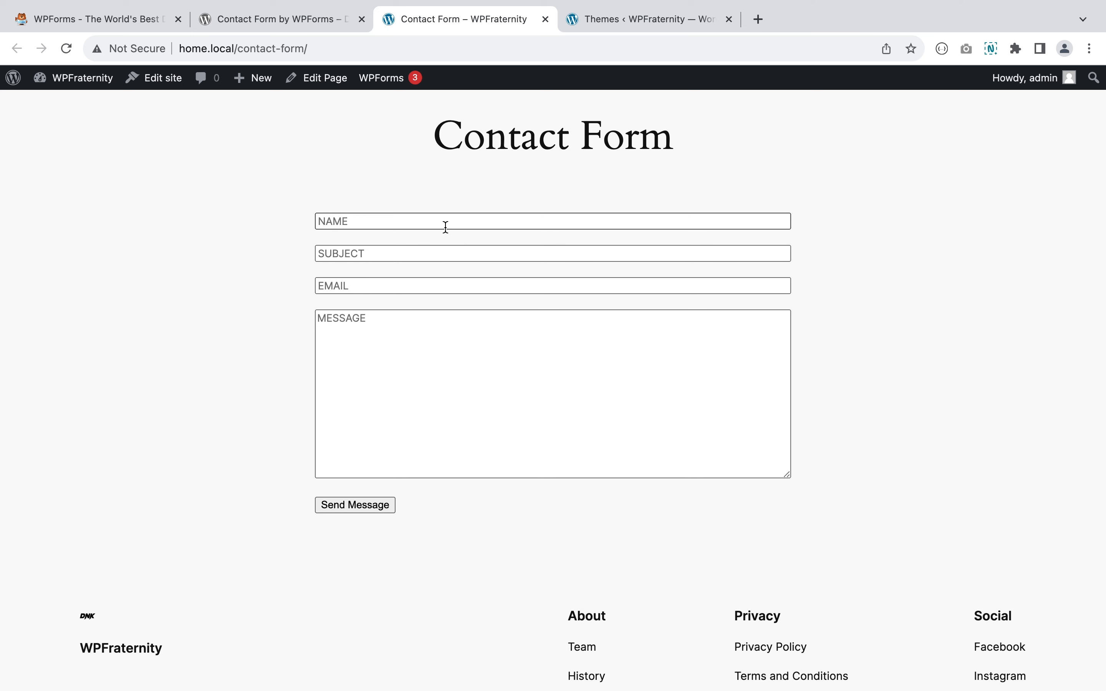
- Click into the old contact form's Subject, Email and Message fields
{"action": "left_click", "coordinate": [432, 252]}
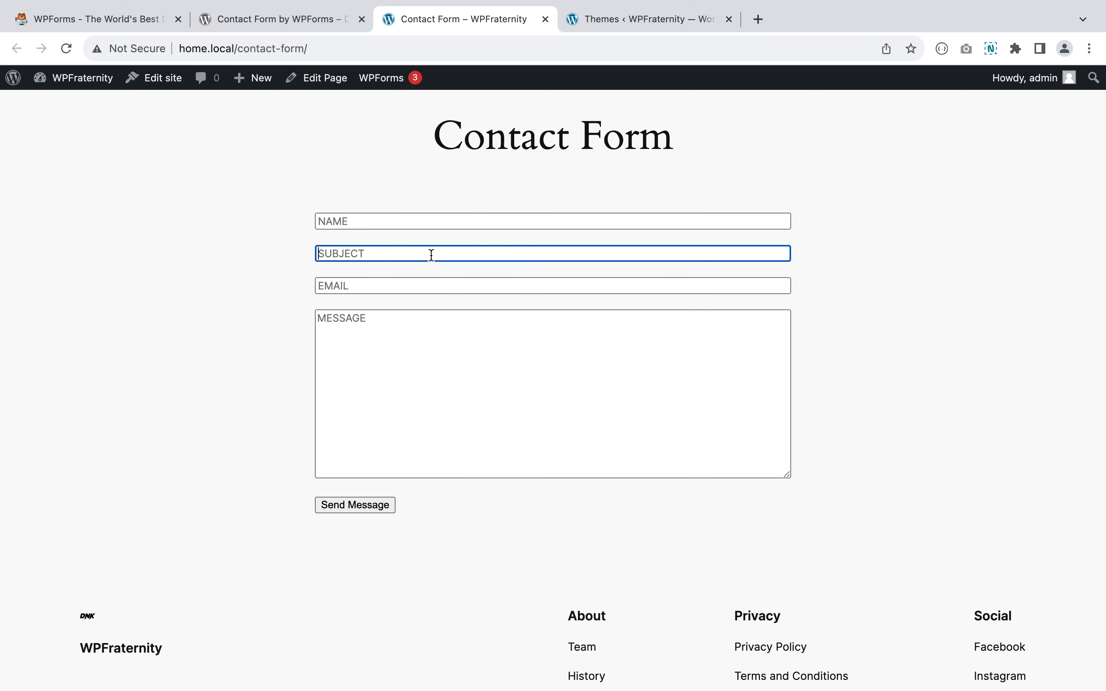
{"action": "left_click", "coordinate": [421, 284]}
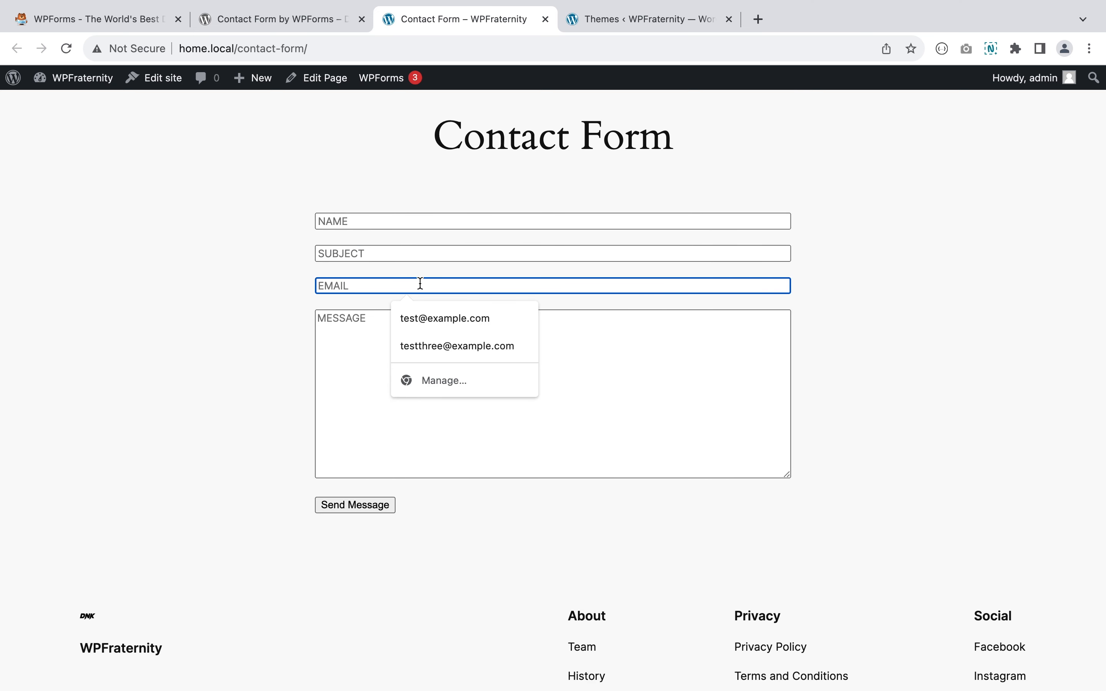
{"action": "left_click", "coordinate": [358, 320]}
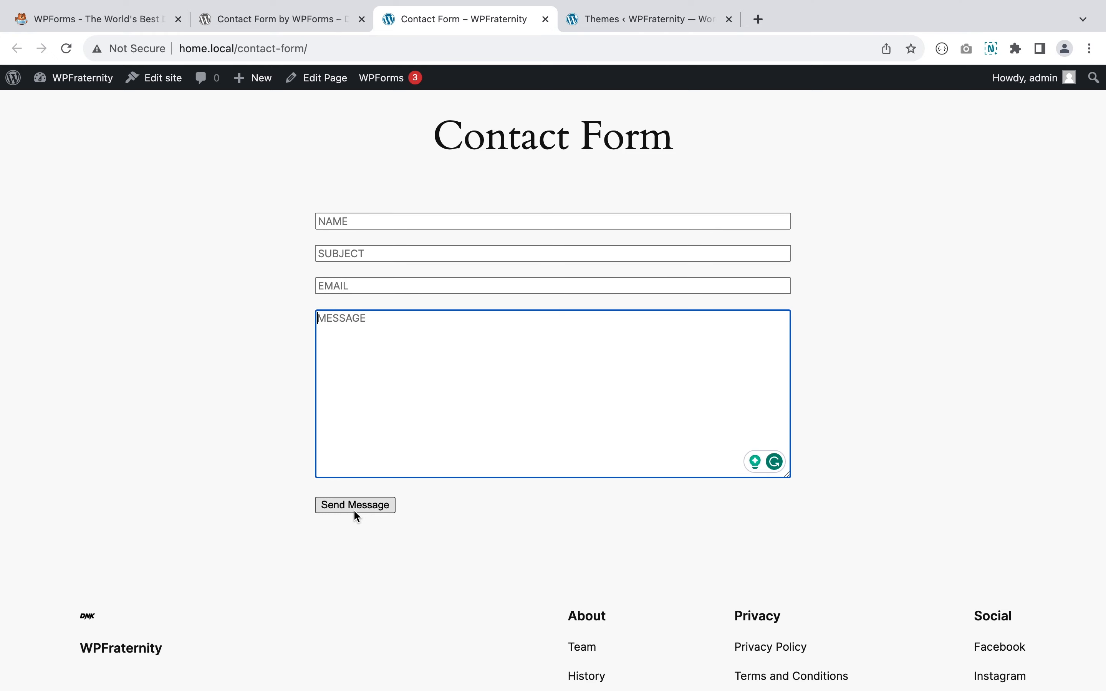
- Close the old Contact Form page and go to Plugins > Add New Plugin
{"action": "left_click", "coordinate": [597, 23]}
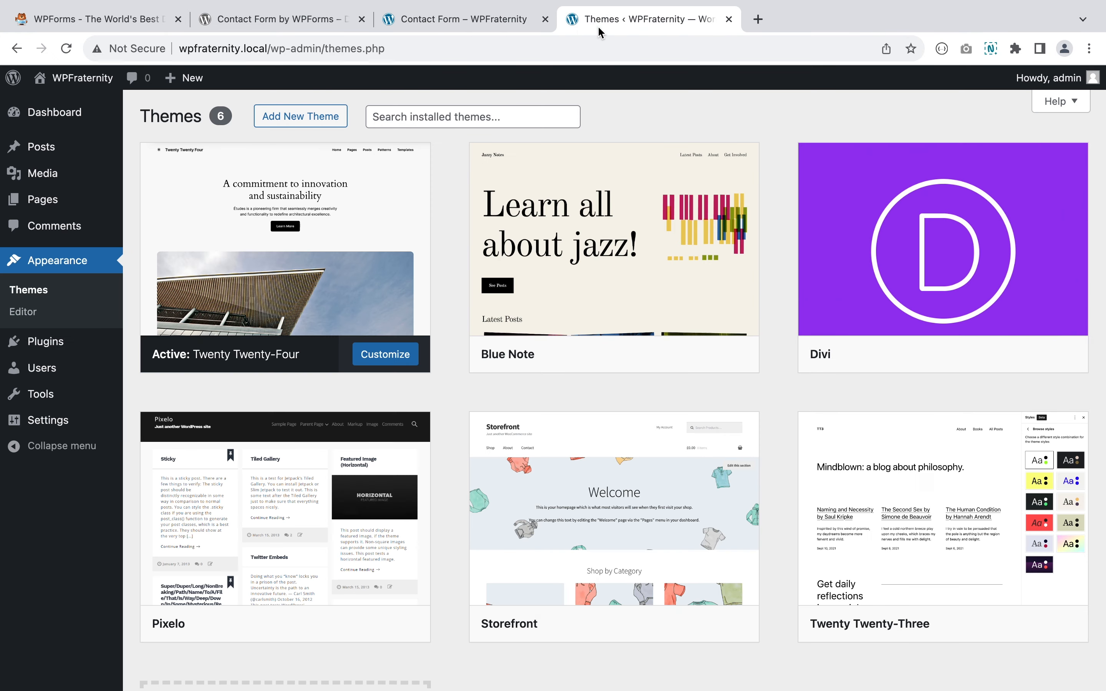
{"action": "left_click", "coordinate": [545, 20]}
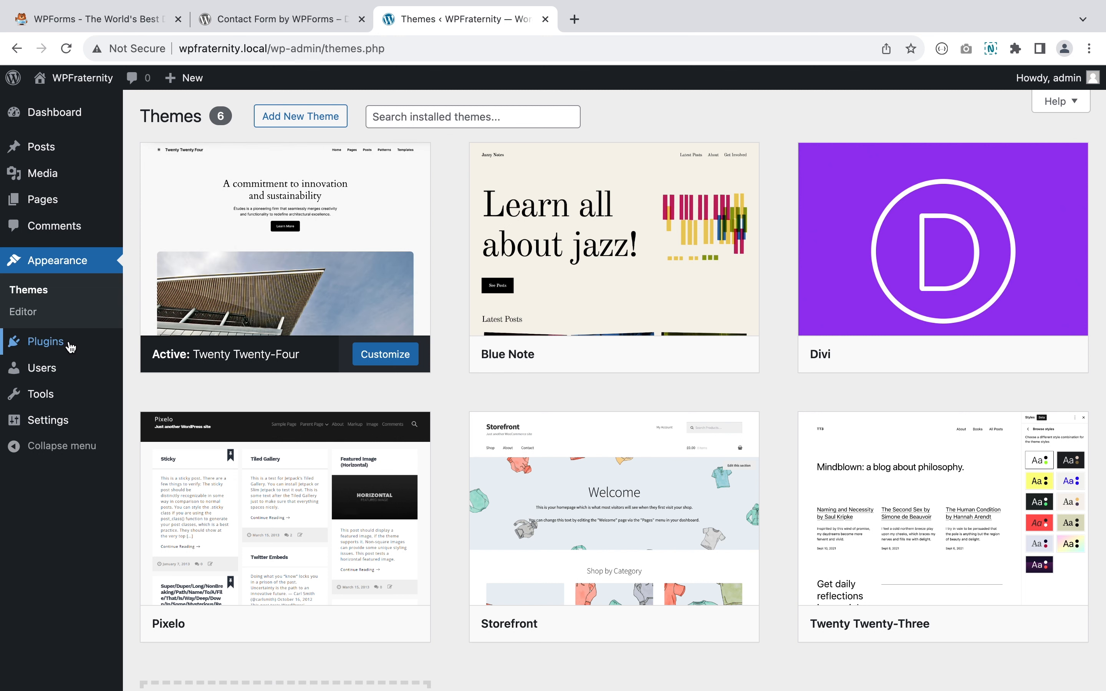
{"action": "mouse_move", "coordinate": [67, 348]}
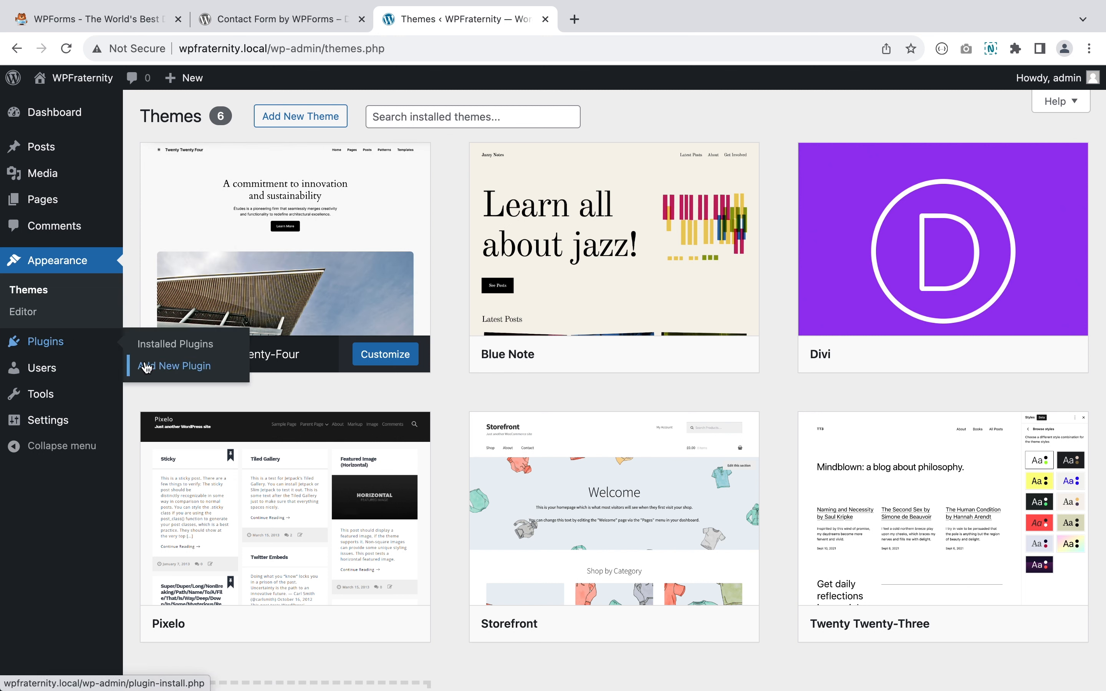
{"action": "left_click", "coordinate": [160, 369]}
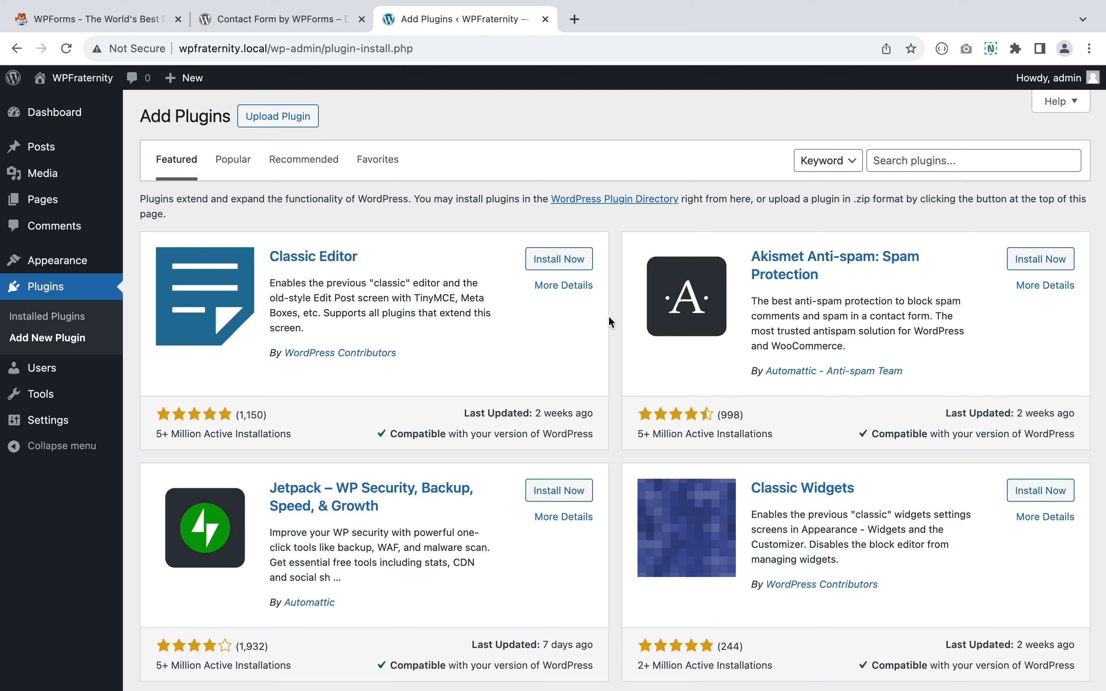
- Search plugins for 'wpforms', then install and activate Contact Form by WPForms
{"action": "left_click", "coordinate": [909, 159]}
{"action": "type", "text": "wpforms"}
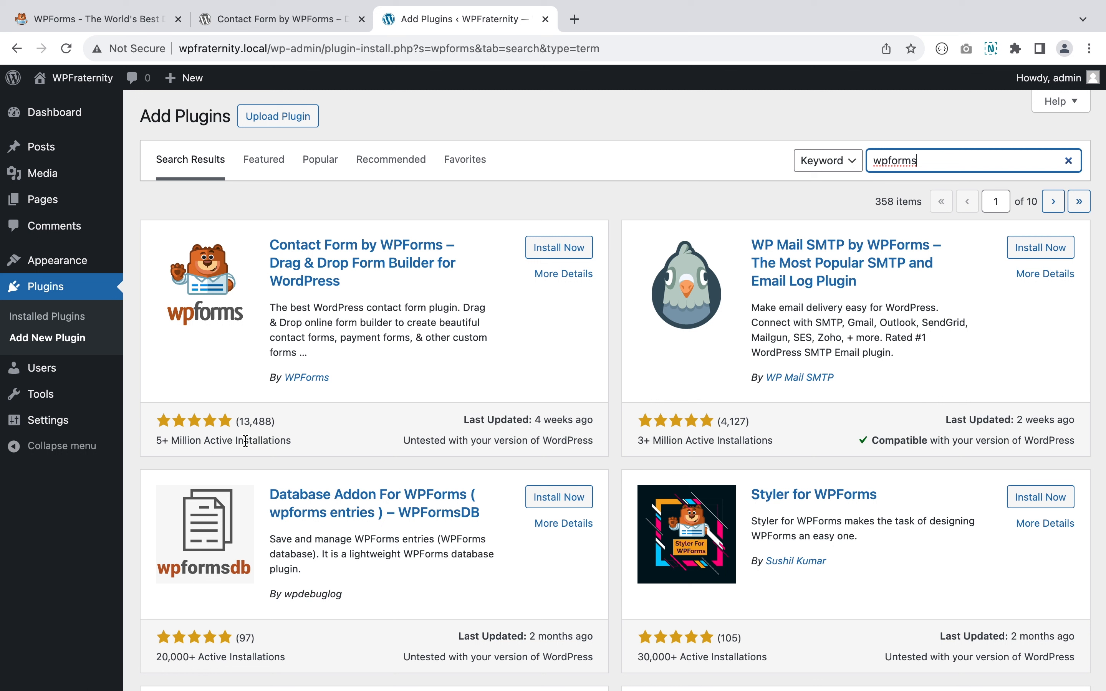
{"action": "left_click", "coordinate": [556, 251]}
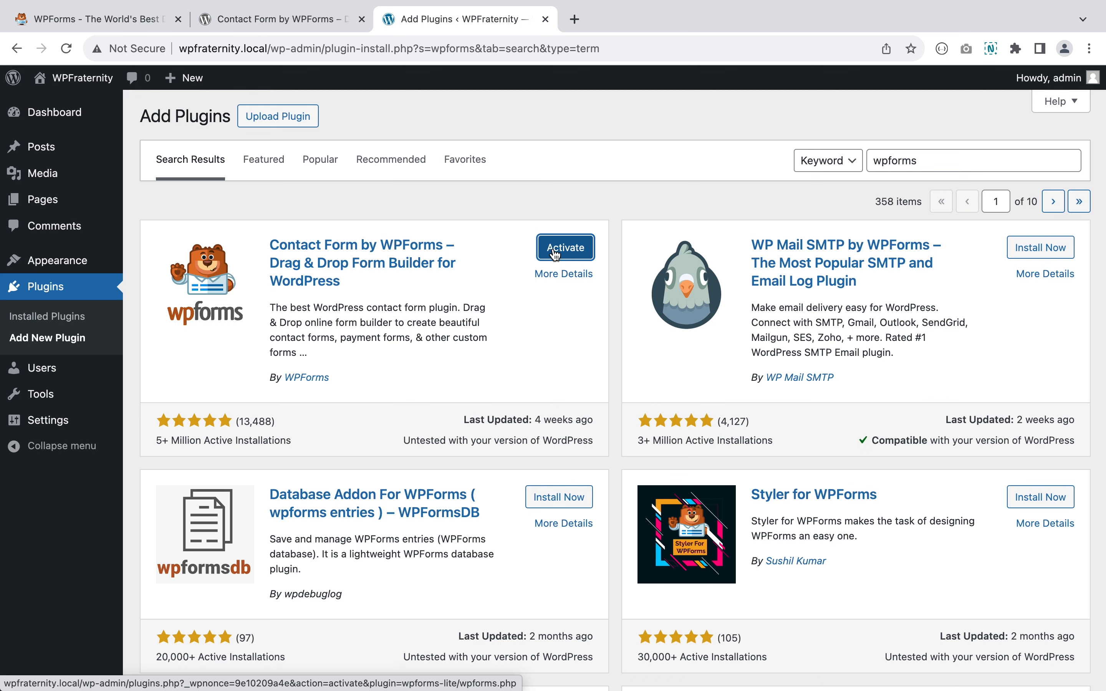
{"action": "left_click", "coordinate": [556, 255]}
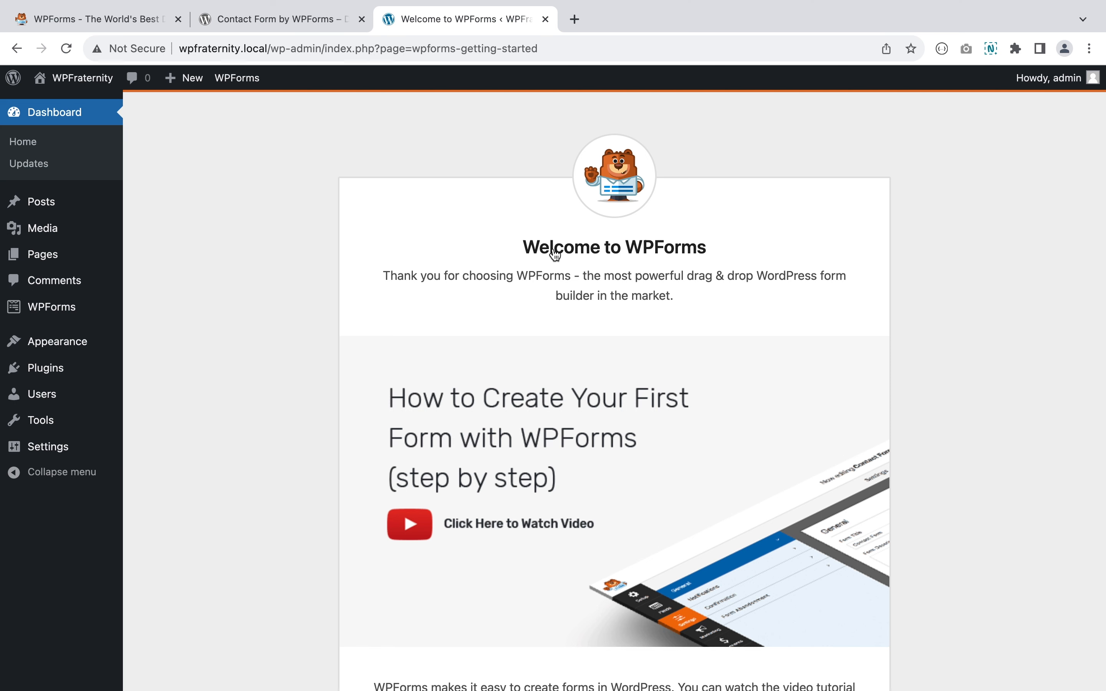
- Create the first form from the welcome page, dismiss the builder intro, and exit to Forms Overview
{"action": "scroll", "coordinate": [555, 255], "scroll_direction": "down", "scroll_amount": 5}
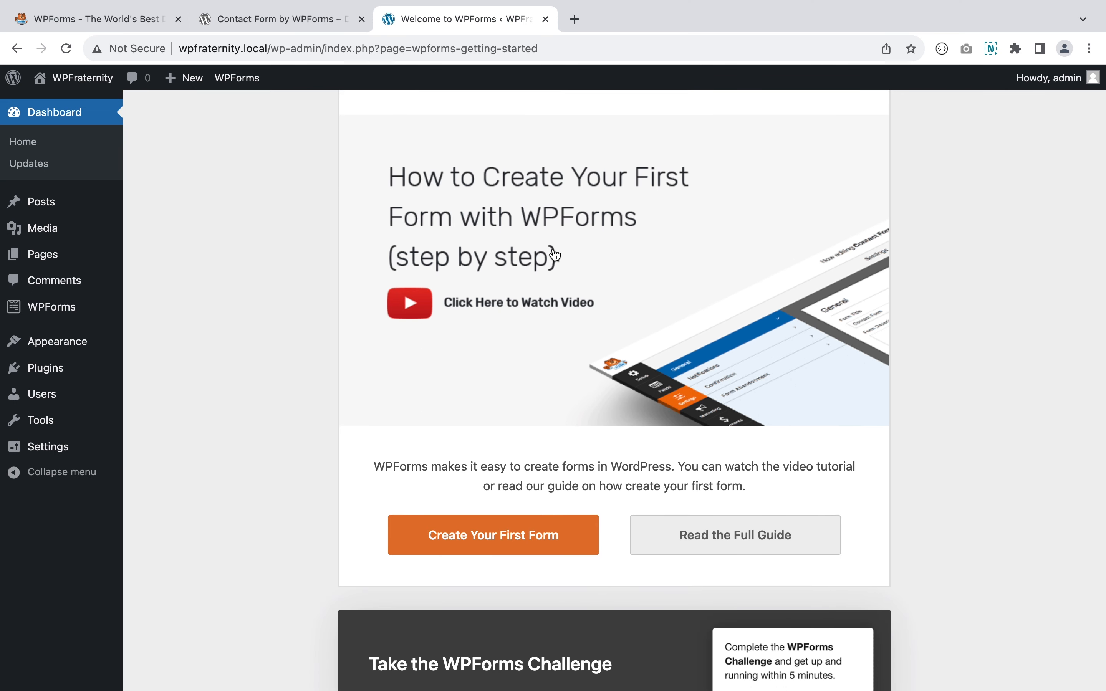
{"action": "scroll", "coordinate": [555, 255], "scroll_direction": "up", "scroll_amount": 5}
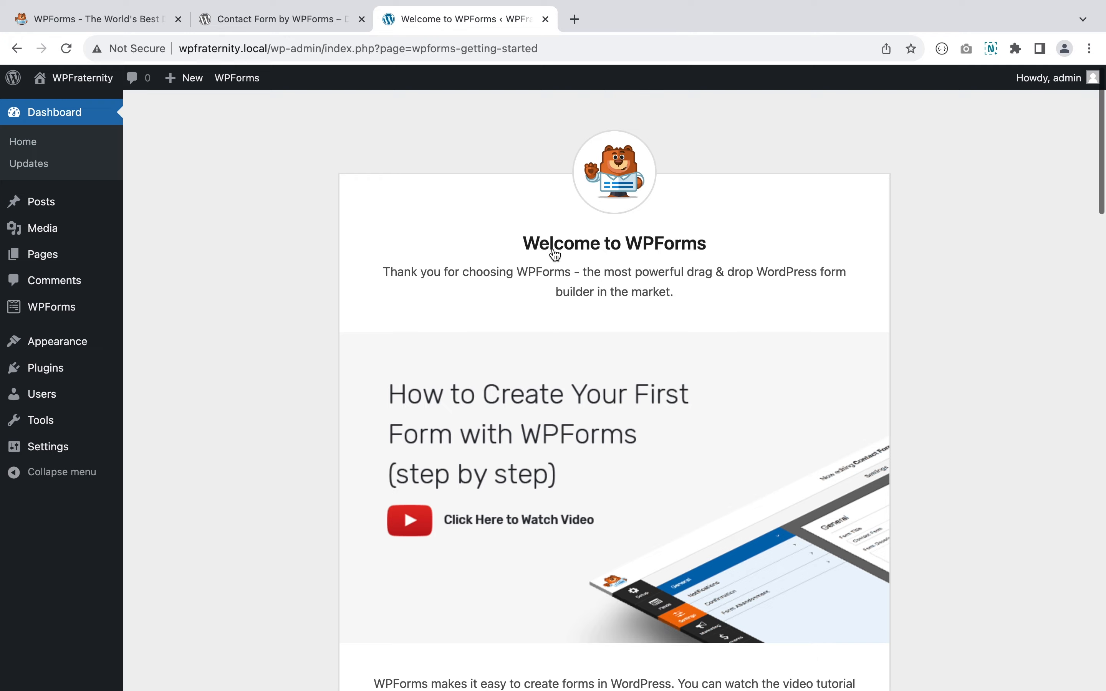
{"action": "scroll", "coordinate": [555, 254], "scroll_direction": "down", "scroll_amount": 3}
{"action": "scroll", "coordinate": [555, 254], "scroll_direction": "down", "scroll_amount": 14}
{"action": "scroll", "coordinate": [555, 255], "scroll_direction": "up", "scroll_amount": 9}
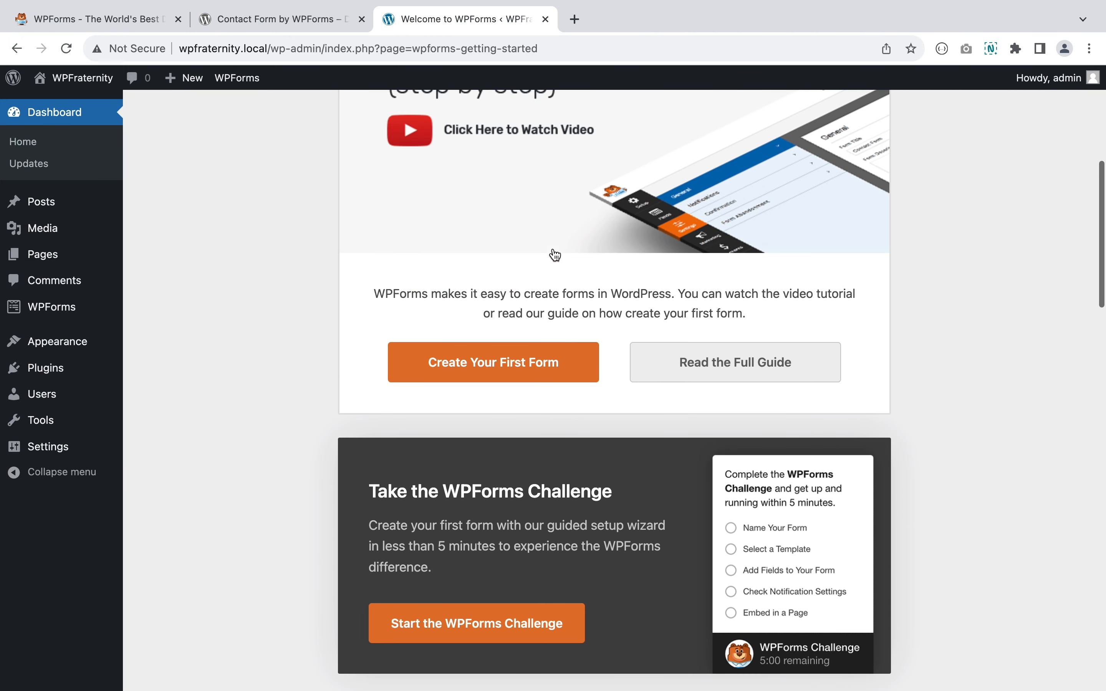
{"action": "left_click", "coordinate": [466, 374]}
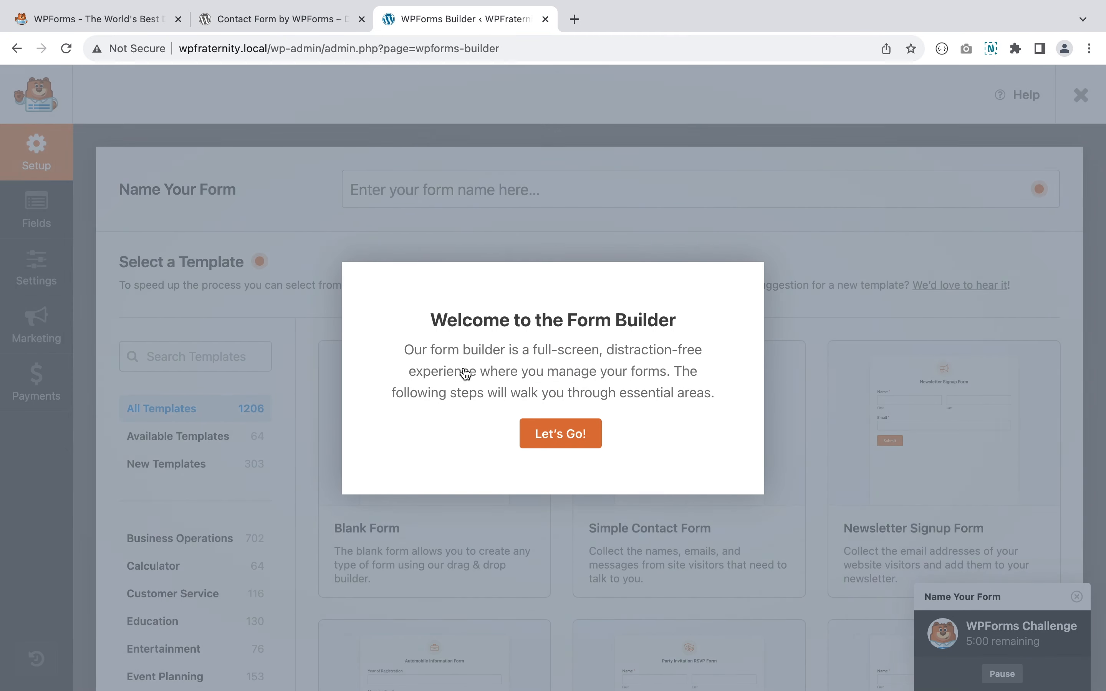
{"action": "left_click", "coordinate": [562, 435]}
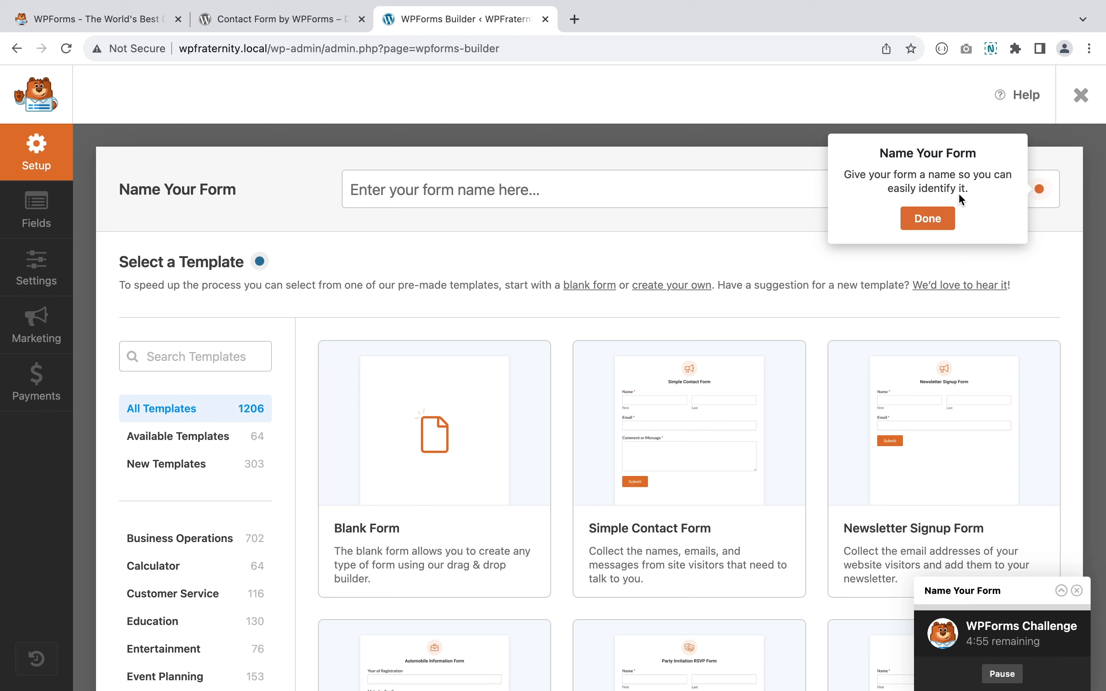
{"action": "left_click", "coordinate": [1088, 96]}
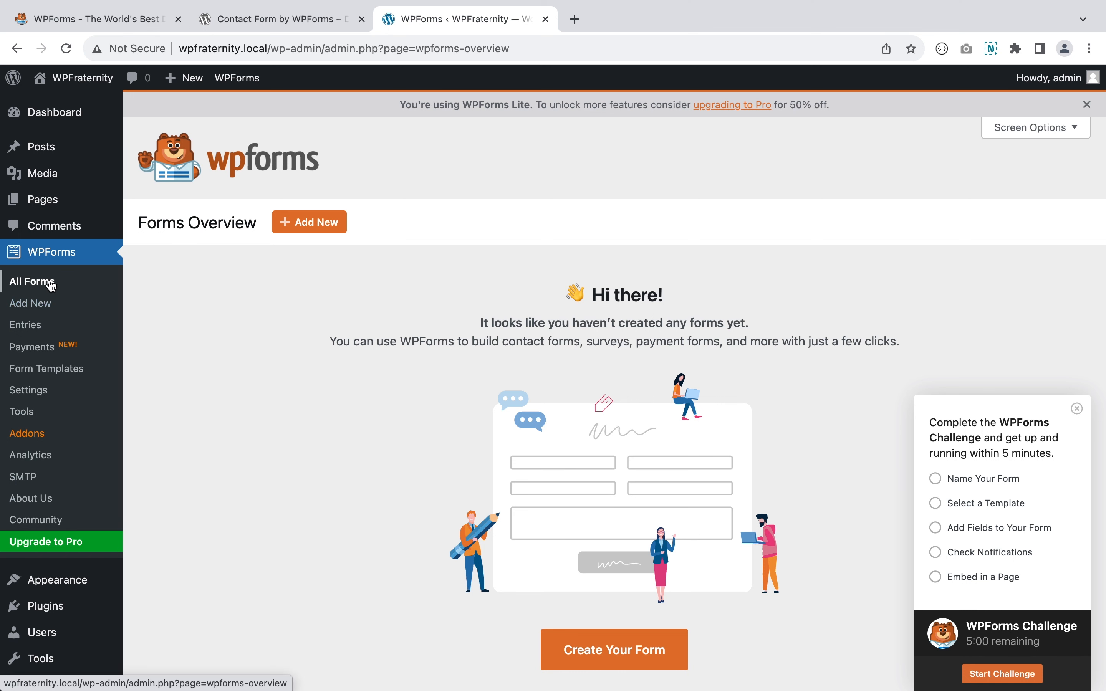
- Browse All Forms, Entries, Payments and Form Templates, then go to WPForms Settings
{"action": "left_click", "coordinate": [42, 284]}
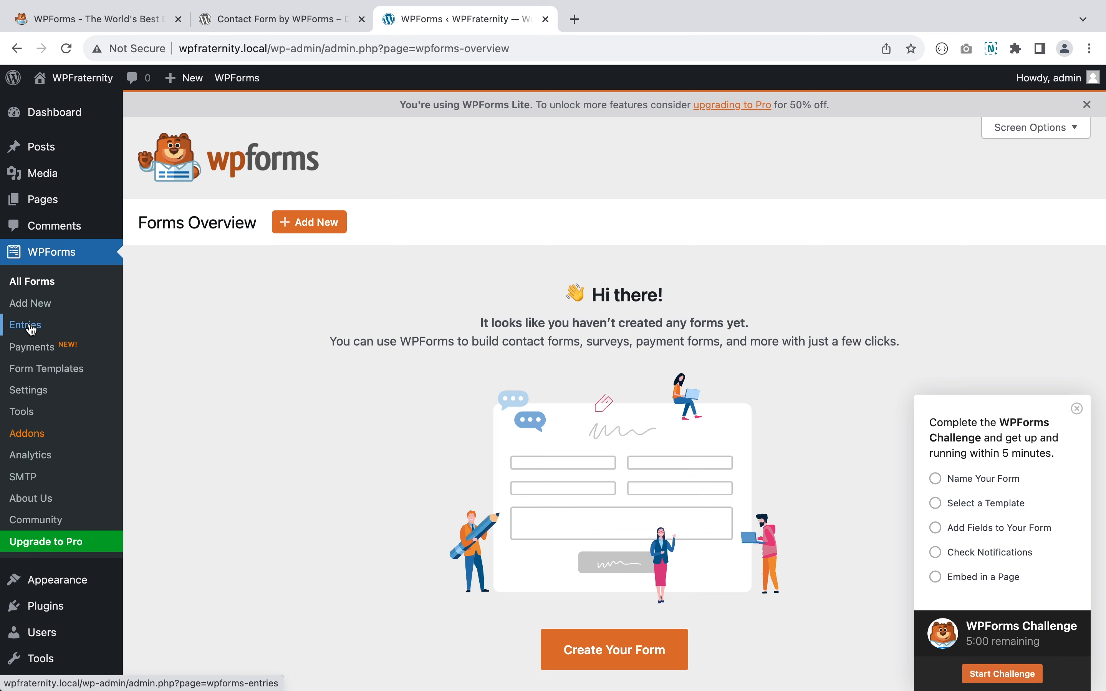
{"action": "left_click", "coordinate": [31, 326]}
{"action": "scroll", "coordinate": [380, 273], "scroll_direction": "down", "scroll_amount": 3}
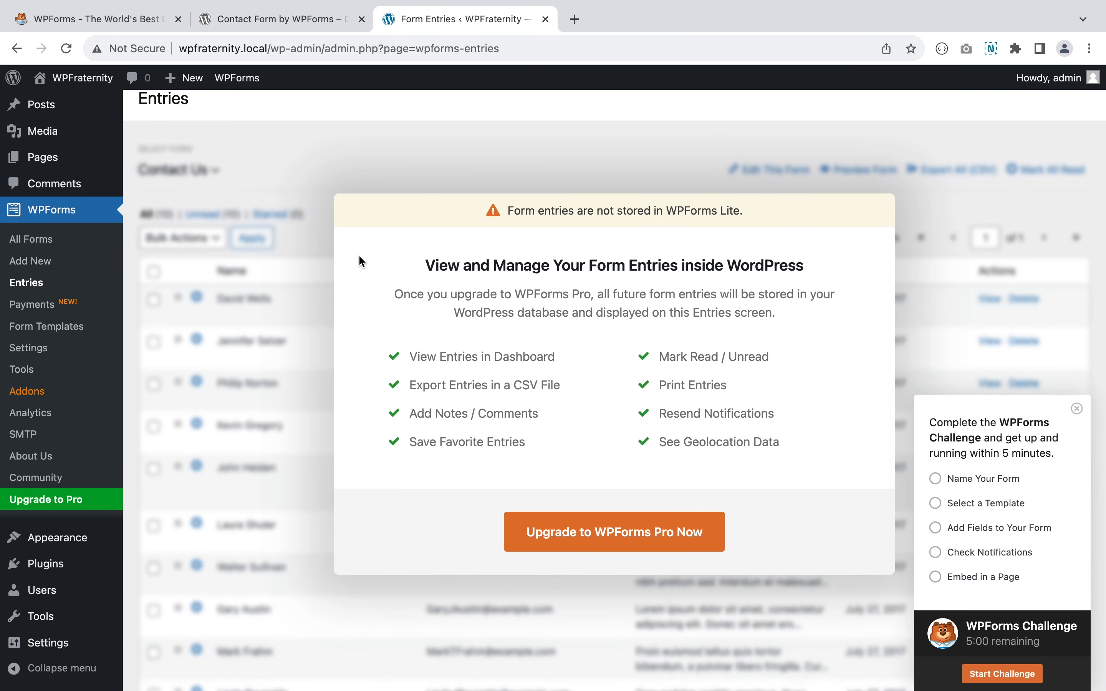
{"action": "left_click", "coordinate": [34, 305]}
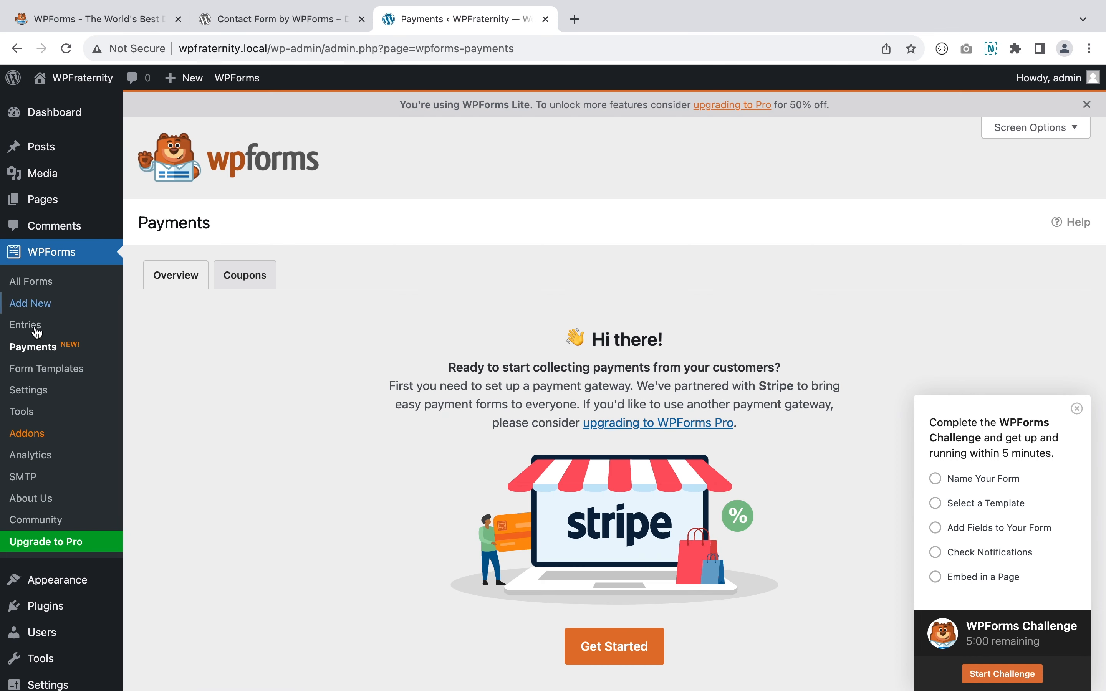
{"action": "left_click", "coordinate": [41, 372]}
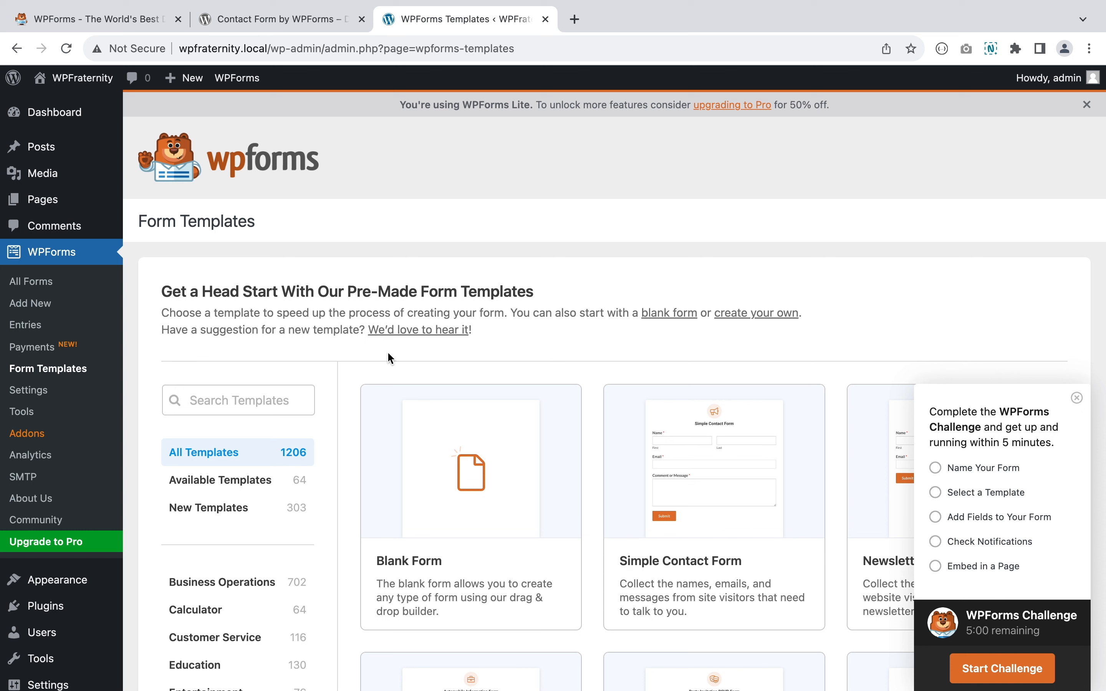
{"action": "left_click", "coordinate": [33, 389]}
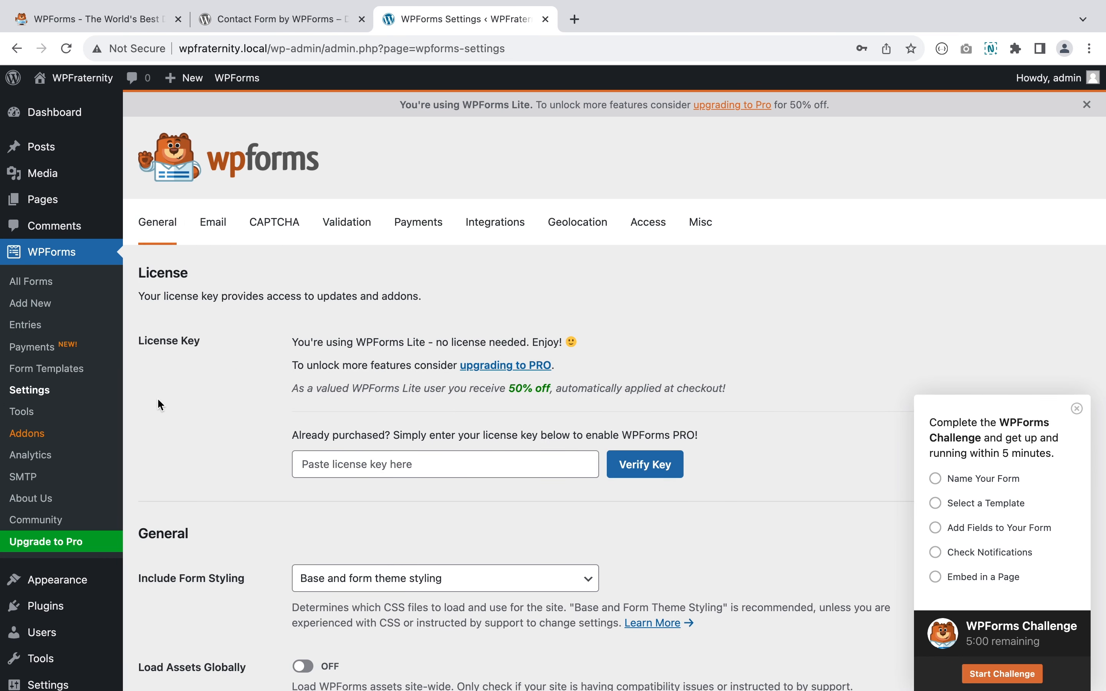
- Scroll through the General settings and switch to the Email settings
{"action": "scroll", "coordinate": [158, 399], "scroll_direction": "down", "scroll_amount": 2}
{"action": "scroll", "coordinate": [158, 399], "scroll_direction": "down", "scroll_amount": 2}
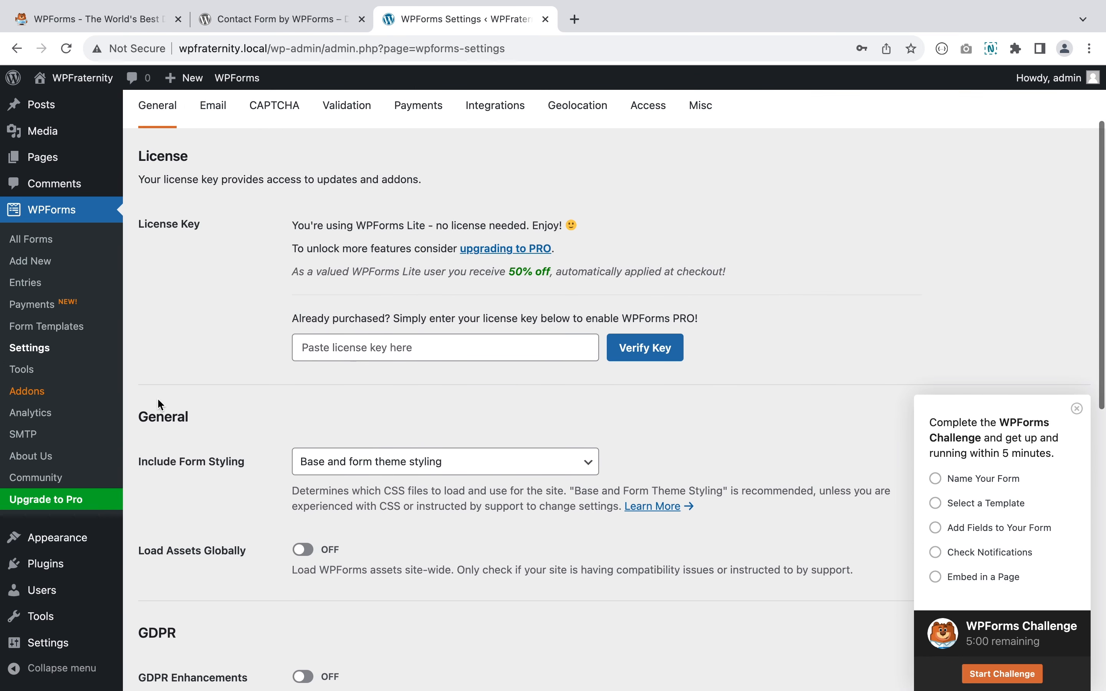
{"action": "scroll", "coordinate": [157, 398], "scroll_direction": "down", "scroll_amount": 5}
{"action": "scroll", "coordinate": [157, 398], "scroll_direction": "up", "scroll_amount": 10}
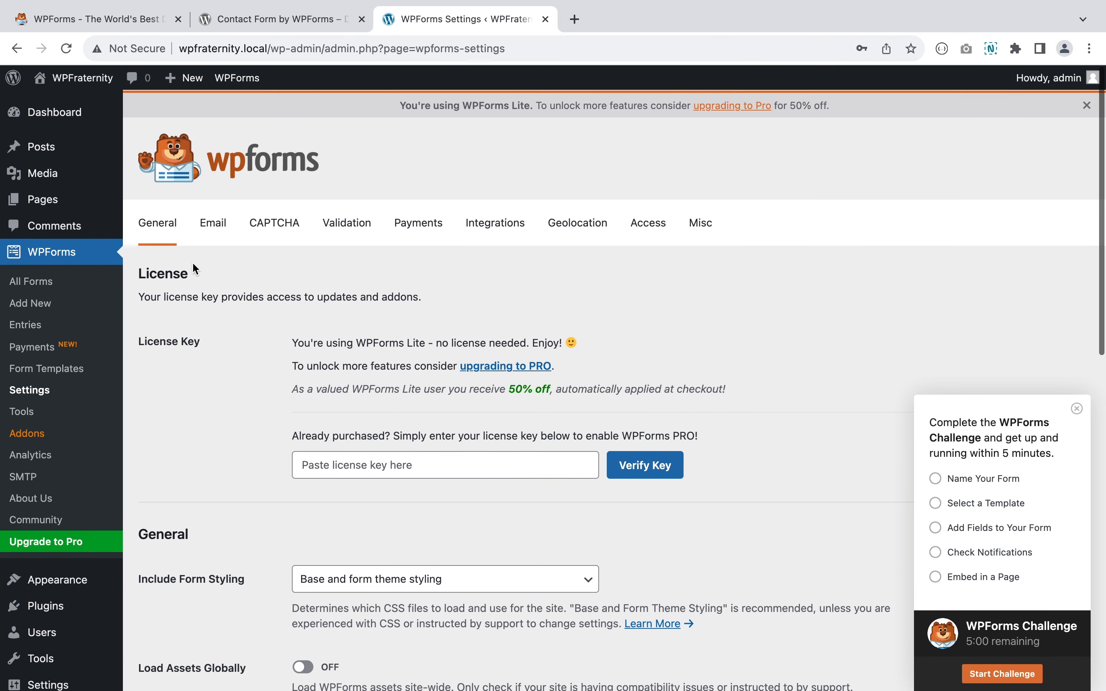
{"action": "left_click", "coordinate": [213, 223]}
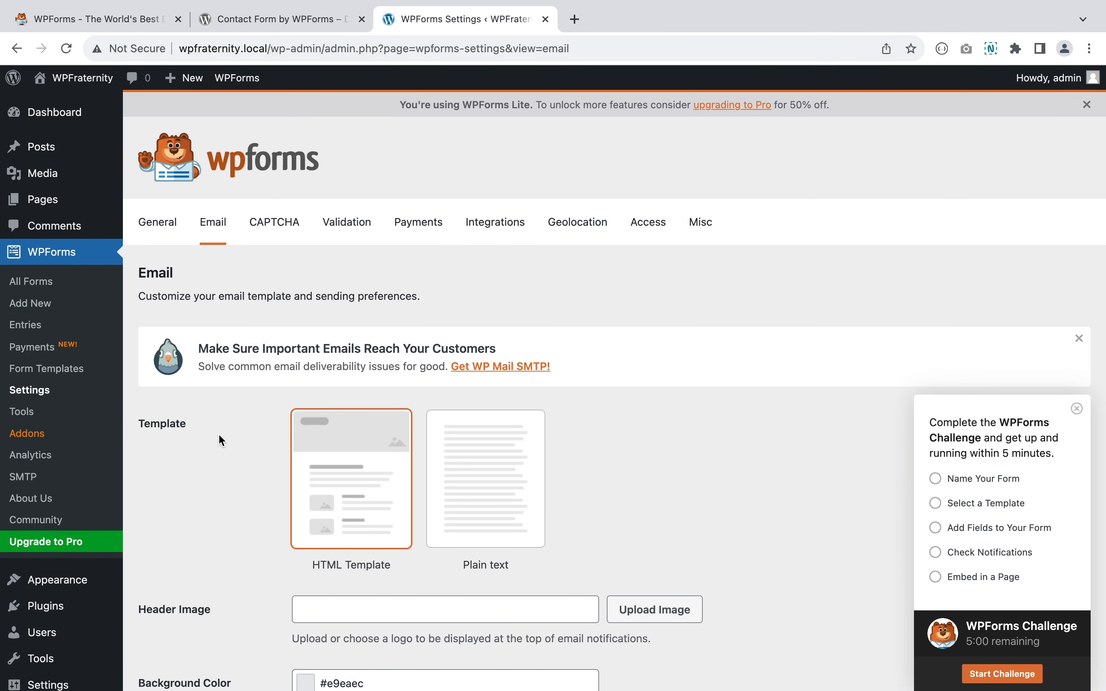
- Review the Email settings, leave CAPTCHA at None, and open the Validation tab
{"action": "scroll", "coordinate": [219, 435], "scroll_direction": "down", "scroll_amount": 2}
{"action": "scroll", "coordinate": [219, 439], "scroll_direction": "down", "scroll_amount": 3}
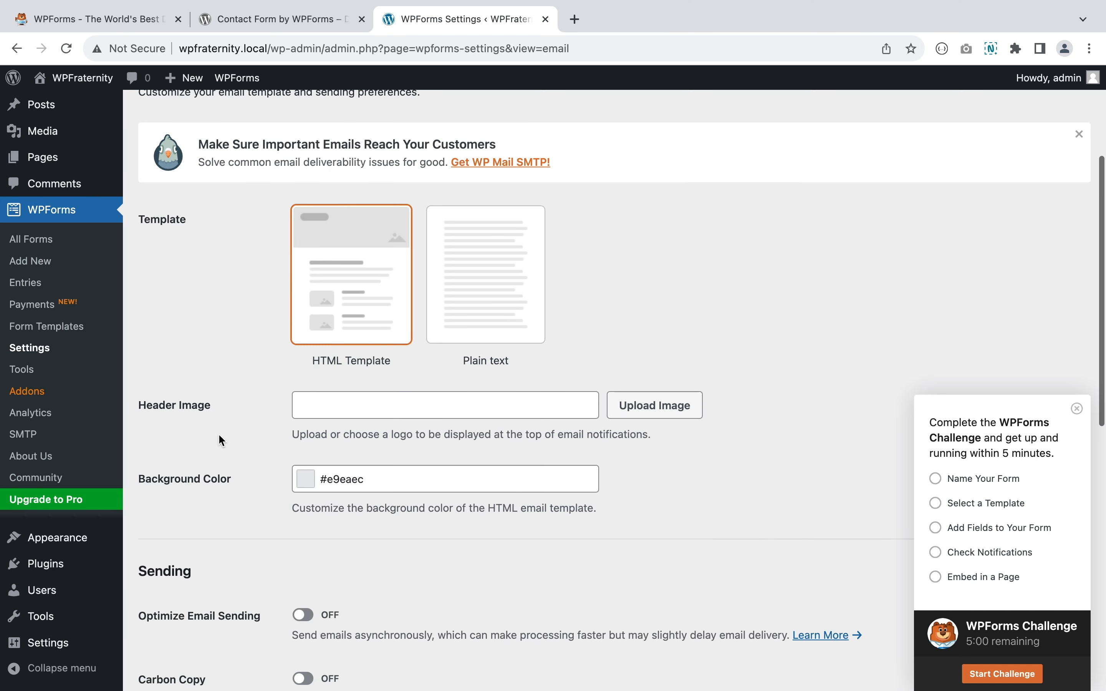
{"action": "scroll", "coordinate": [236, 474], "scroll_direction": "down", "scroll_amount": 2}
{"action": "scroll", "coordinate": [236, 474], "scroll_direction": "down", "scroll_amount": 2}
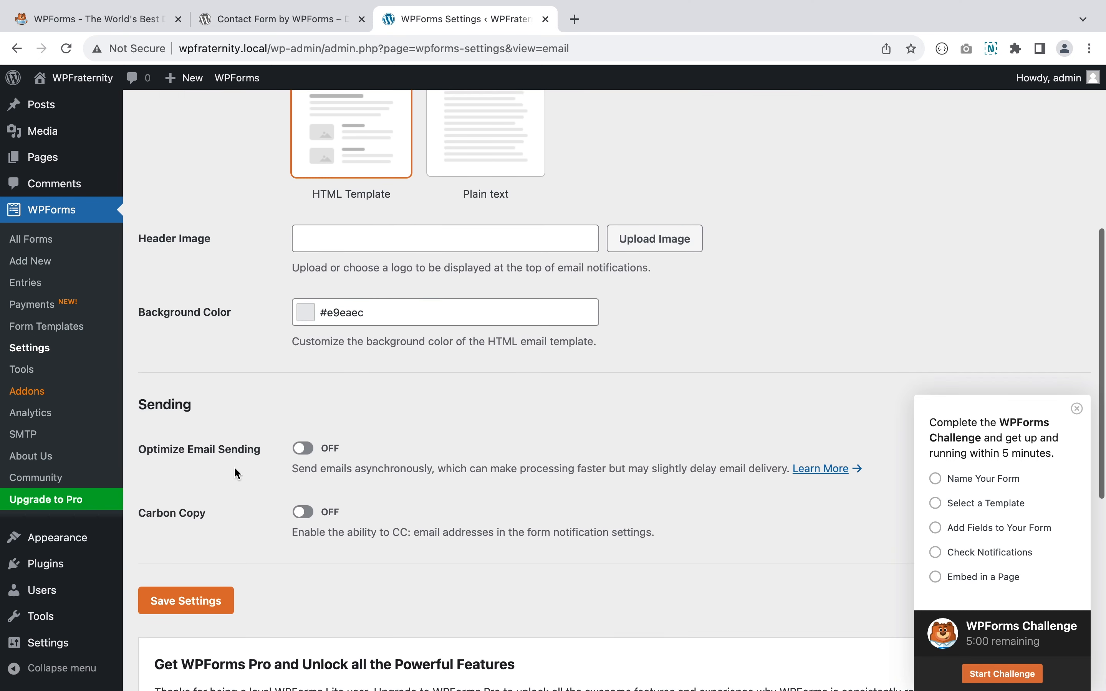
{"action": "scroll", "coordinate": [195, 419], "scroll_direction": "down", "scroll_amount": 3}
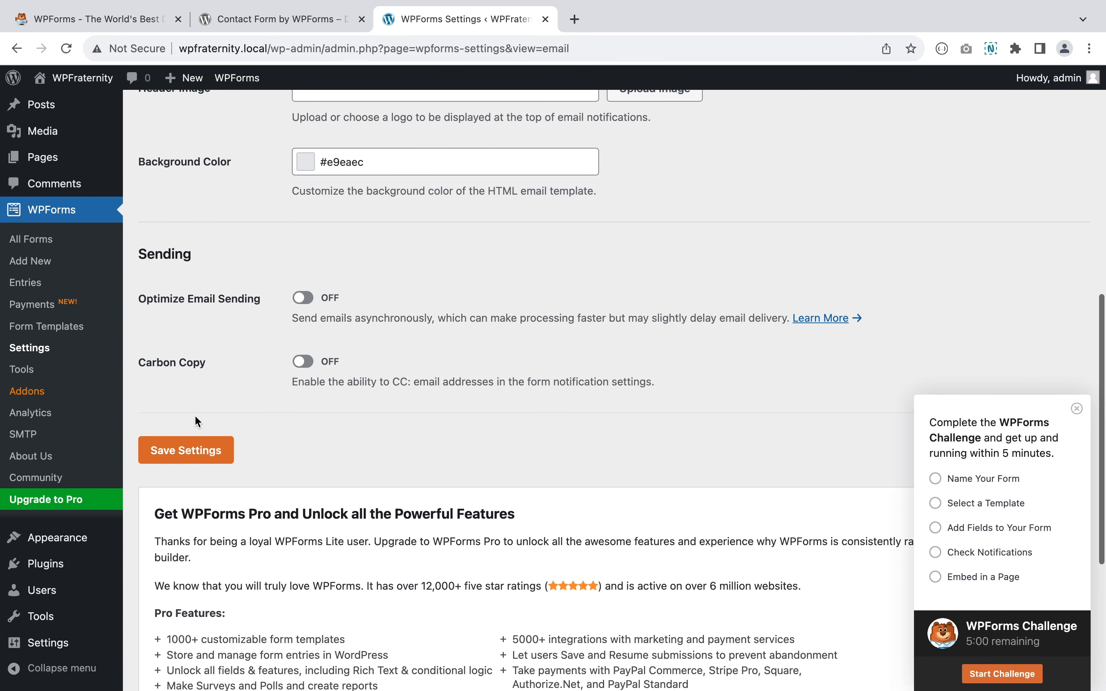
{"action": "scroll", "coordinate": [195, 417], "scroll_direction": "up", "scroll_amount": 7}
{"action": "scroll", "coordinate": [198, 420], "scroll_direction": "up", "scroll_amount": 5}
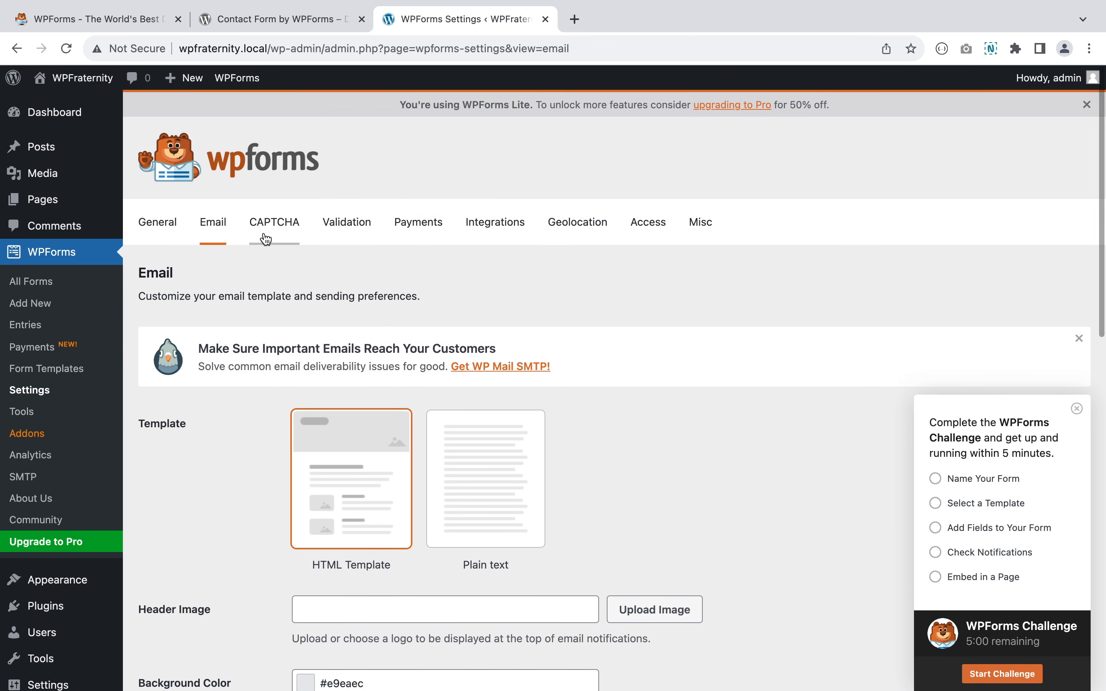
{"action": "left_click", "coordinate": [267, 239]}
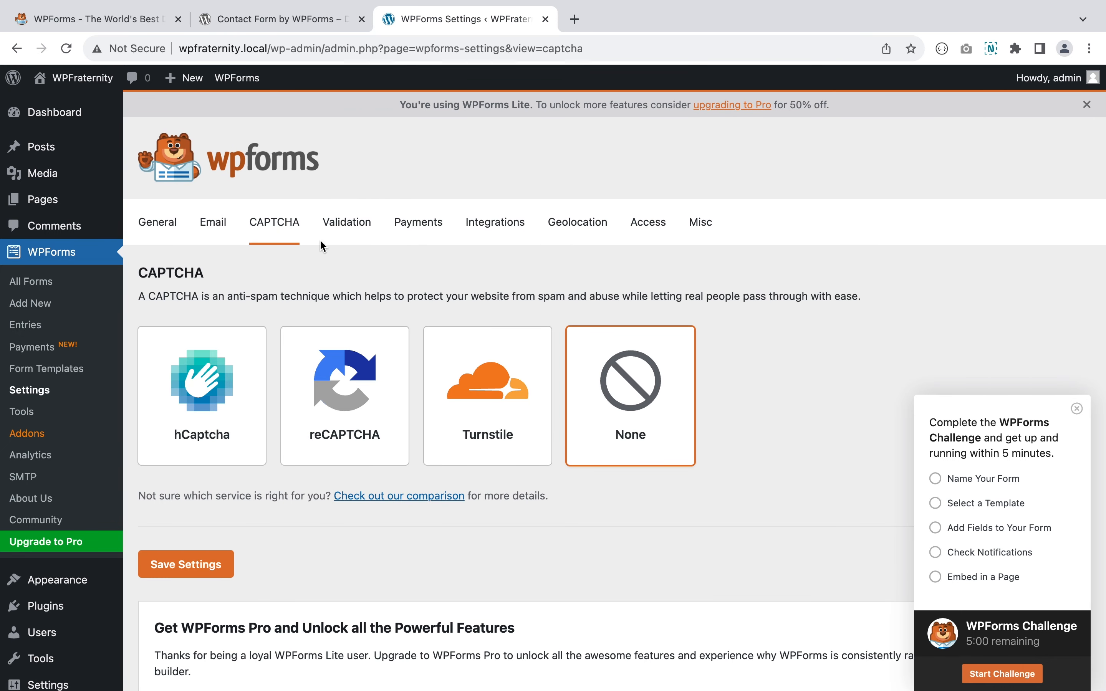
{"action": "scroll", "coordinate": [625, 415], "scroll_direction": "down", "scroll_amount": 2}
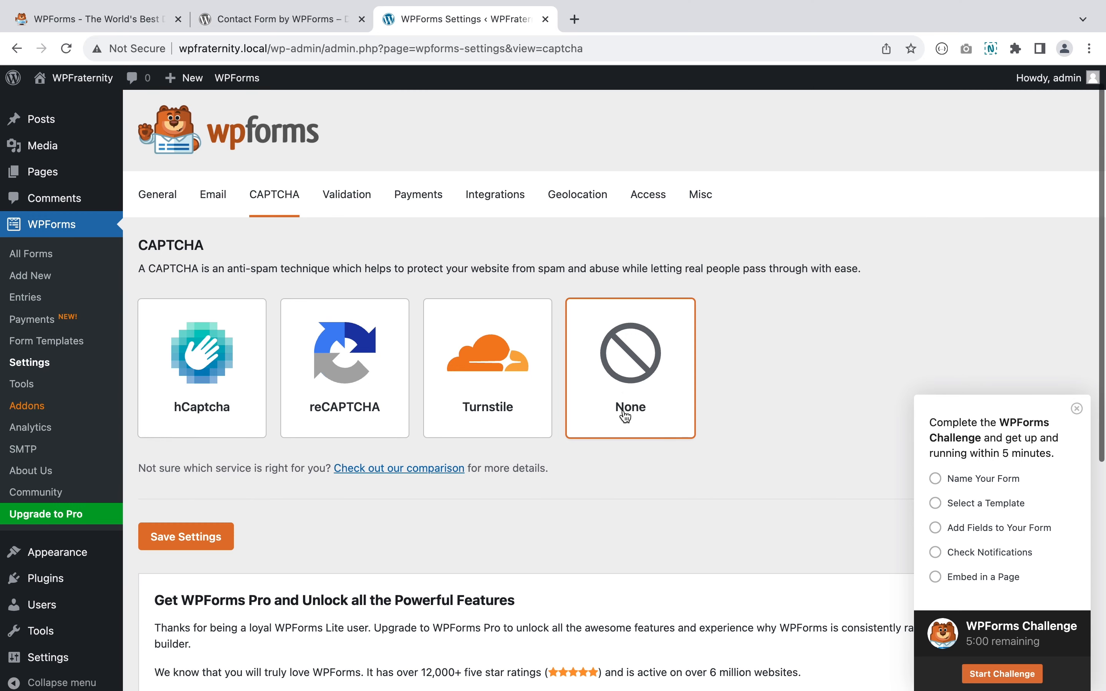
{"action": "left_click", "coordinate": [348, 182]}
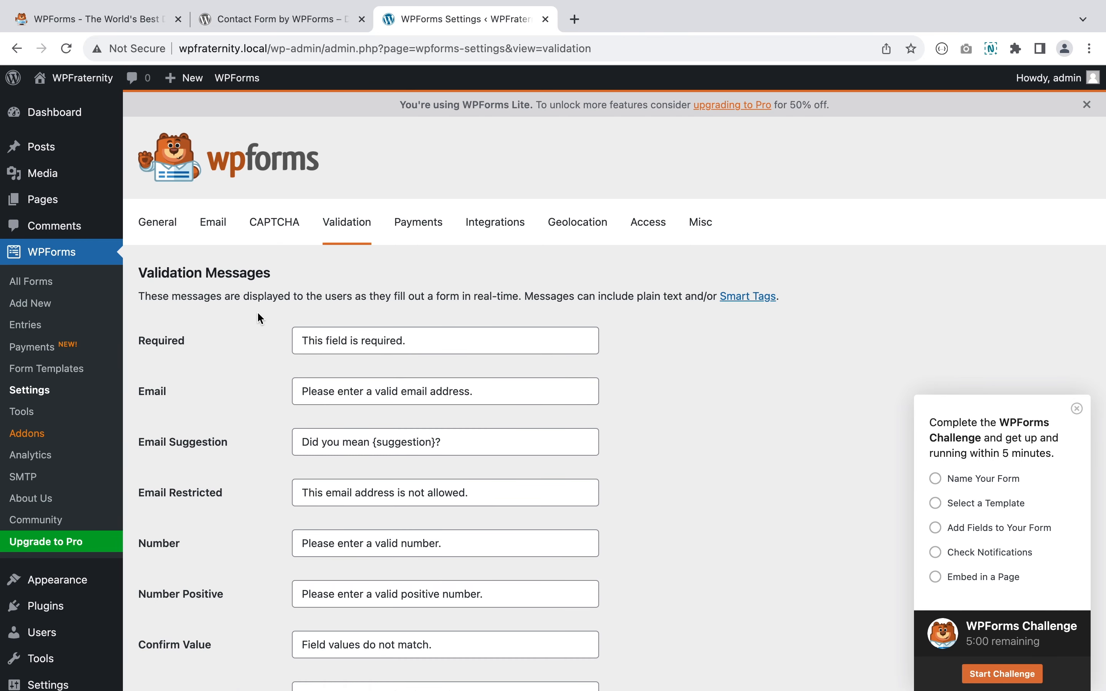
- Append 'Test' to the Required and Email validation messages and save the settings
{"action": "scroll", "coordinate": [258, 317], "scroll_direction": "down", "scroll_amount": 3}
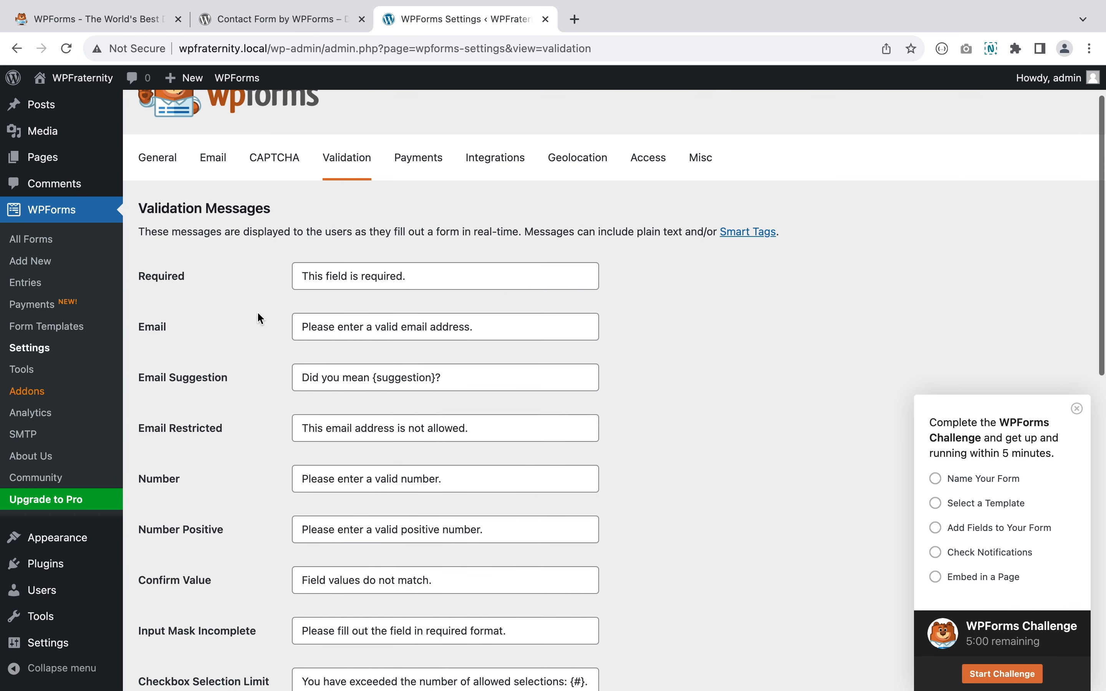
{"action": "left_click", "coordinate": [404, 276]}
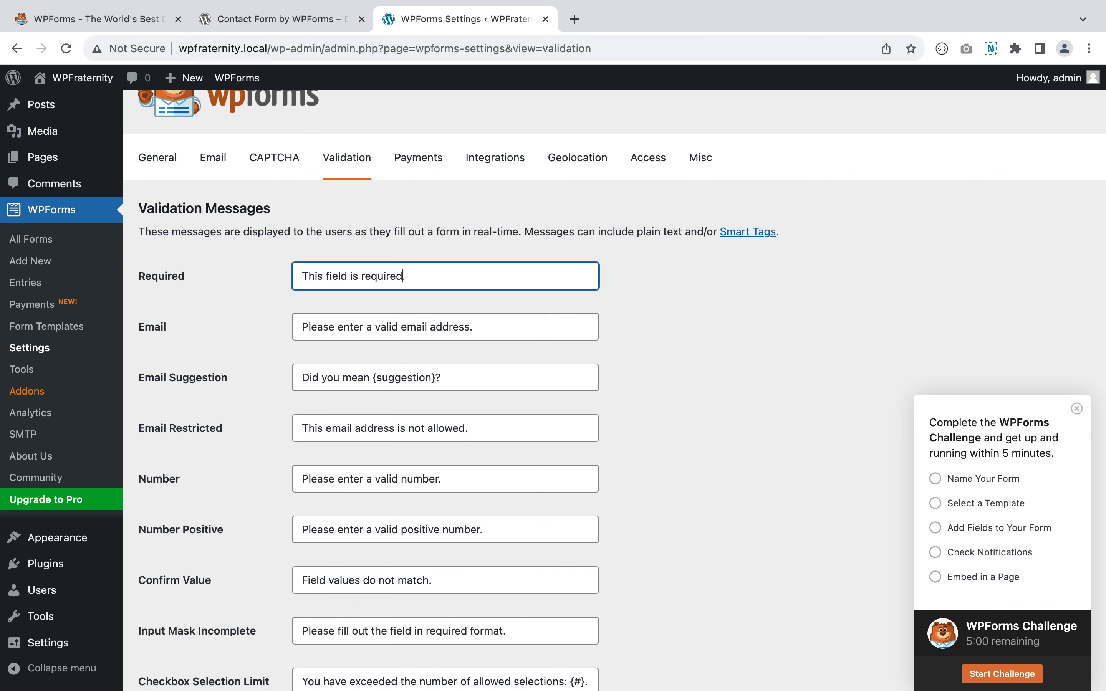
{"action": "type", "text": "Test"}
{"action": "left_click", "coordinate": [468, 326]}
{"action": "type", "text": "Tes"}
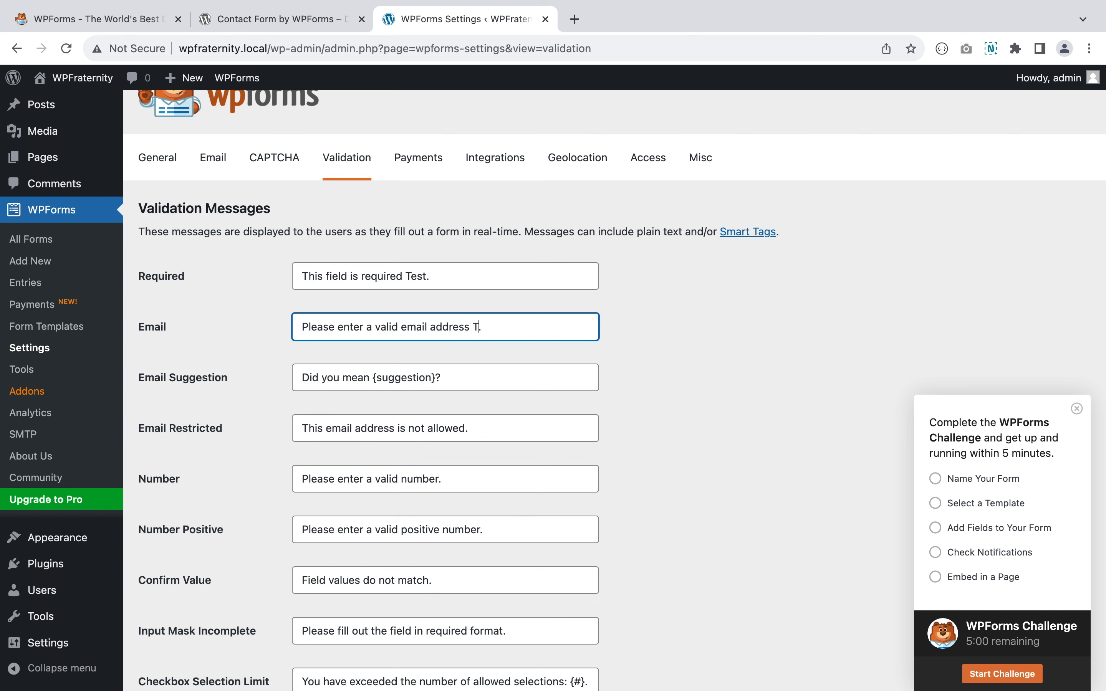
{"action": "scroll", "coordinate": [468, 326], "scroll_direction": "down", "scroll_amount": 2}
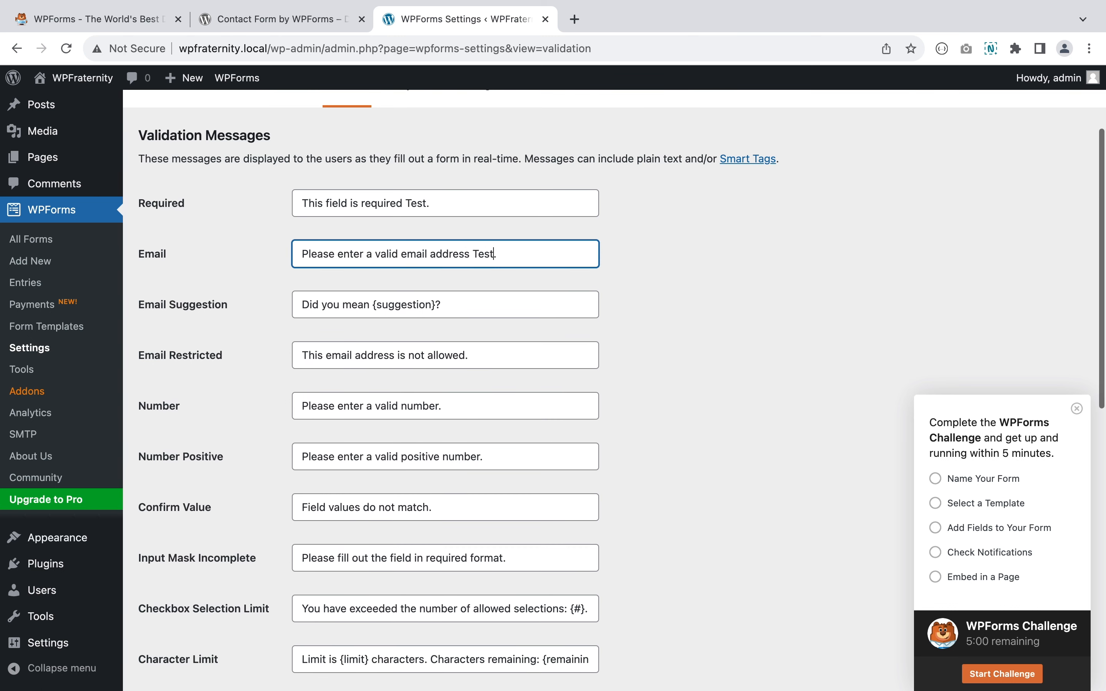
{"action": "scroll", "coordinate": [468, 326], "scroll_direction": "up", "scroll_amount": 1}
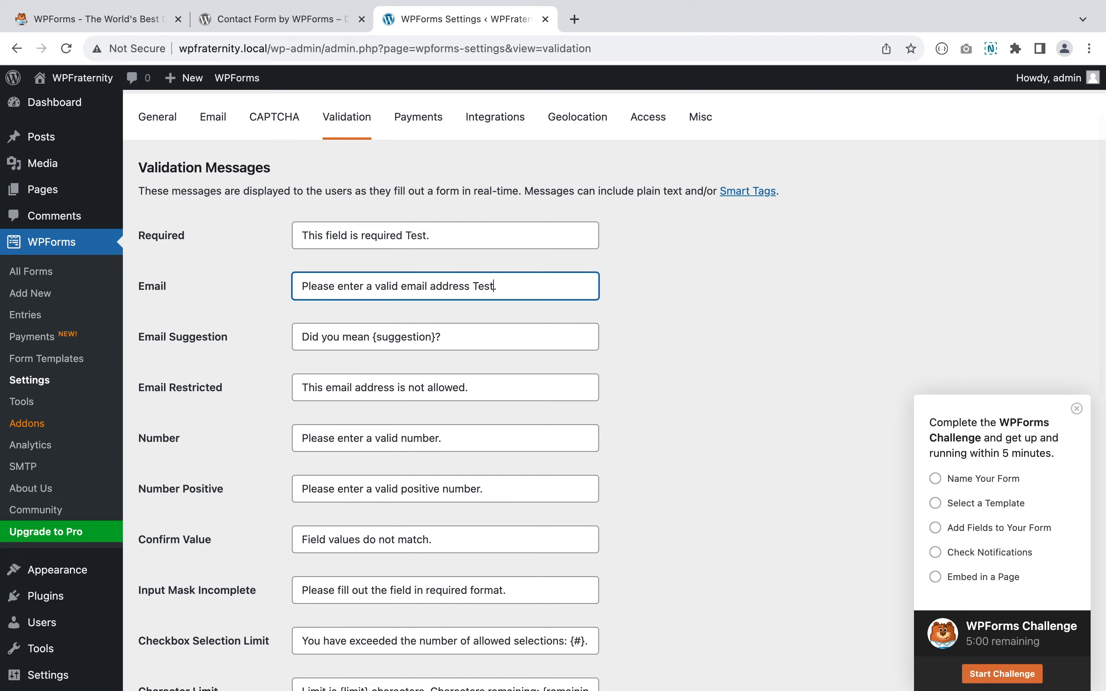
{"action": "scroll", "coordinate": [468, 326], "scroll_direction": "down", "scroll_amount": 7}
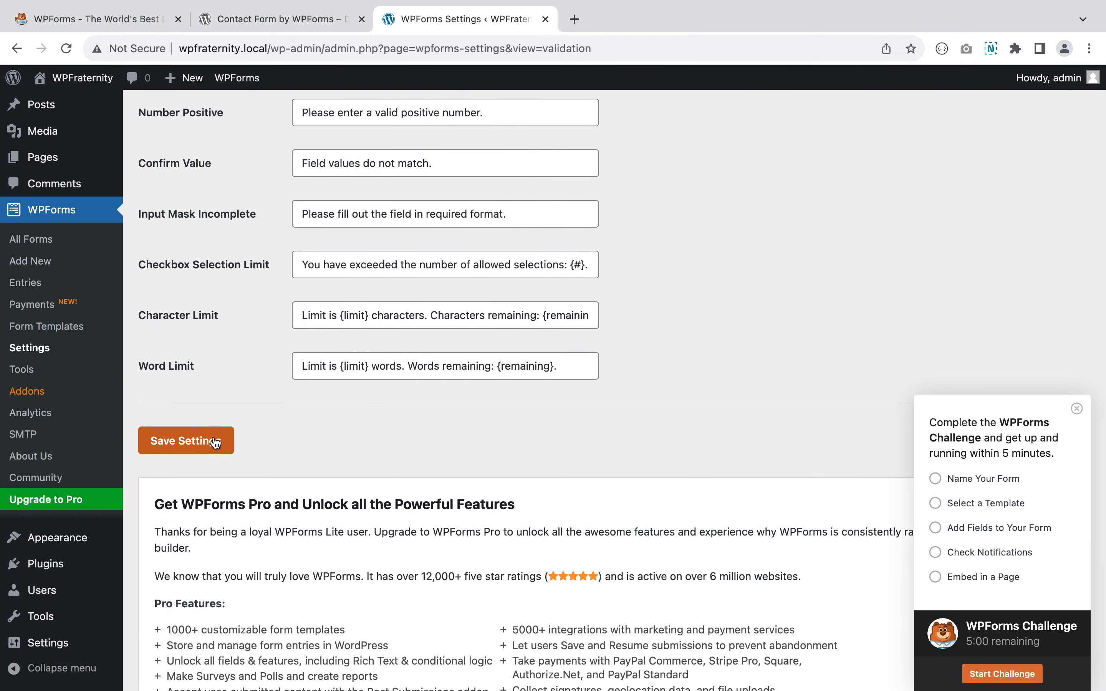
{"action": "left_click", "coordinate": [216, 442]}
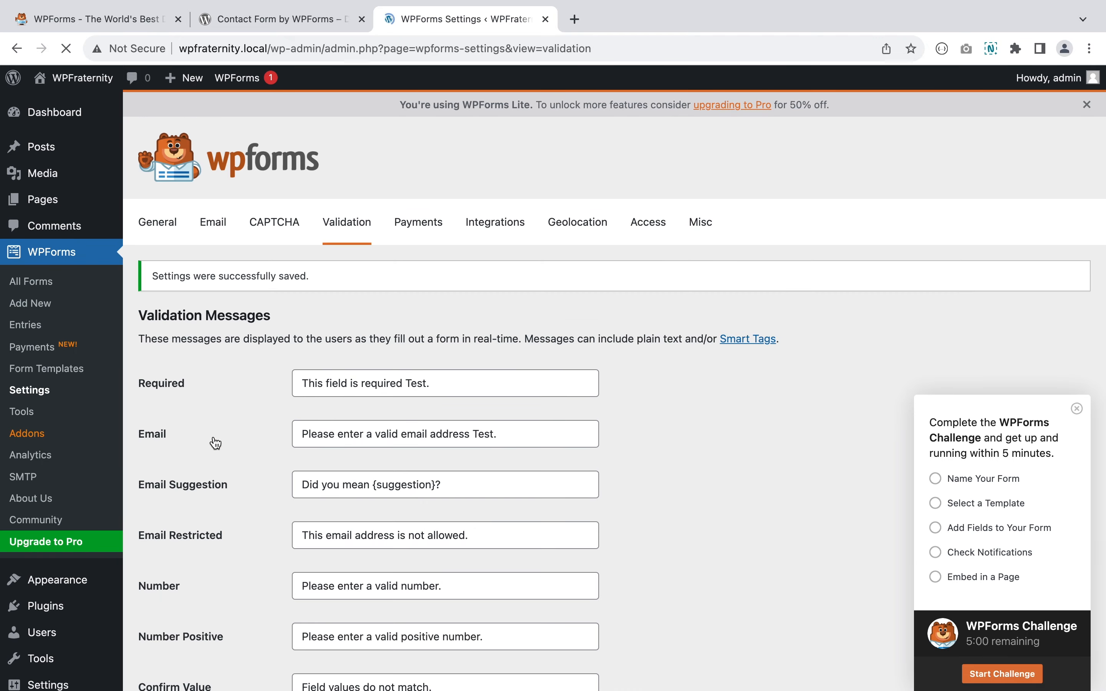
{"action": "left_click", "coordinate": [424, 235]}
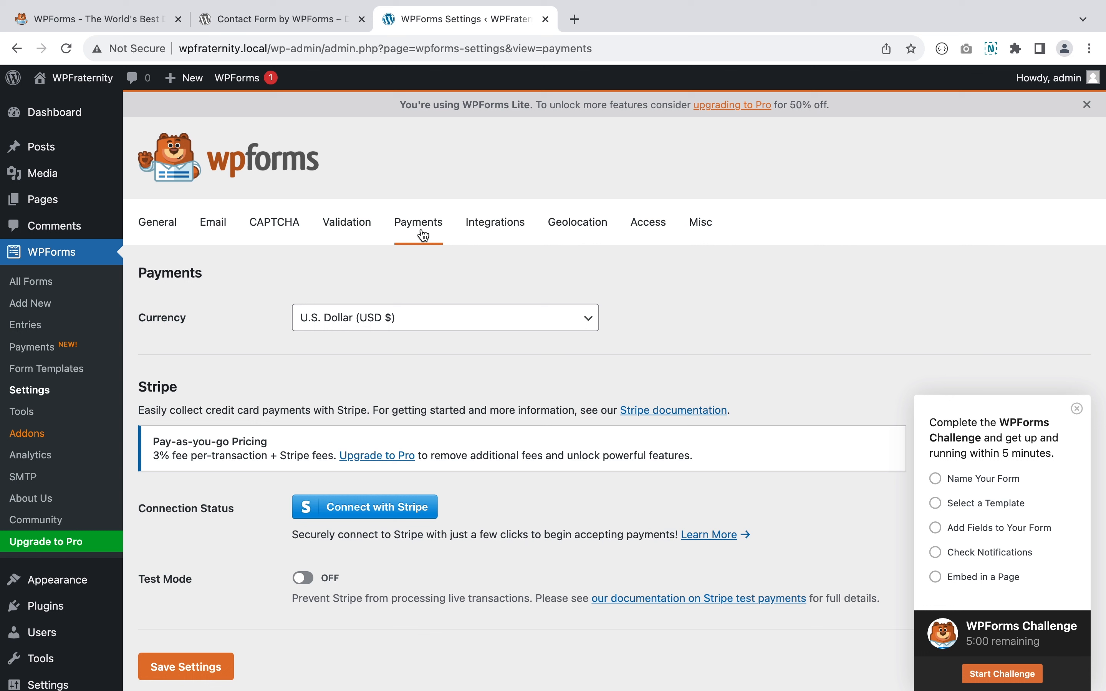
- Look through the Integrations, Geolocation, Access and Misc settings tabs
{"action": "left_click", "coordinate": [504, 230]}
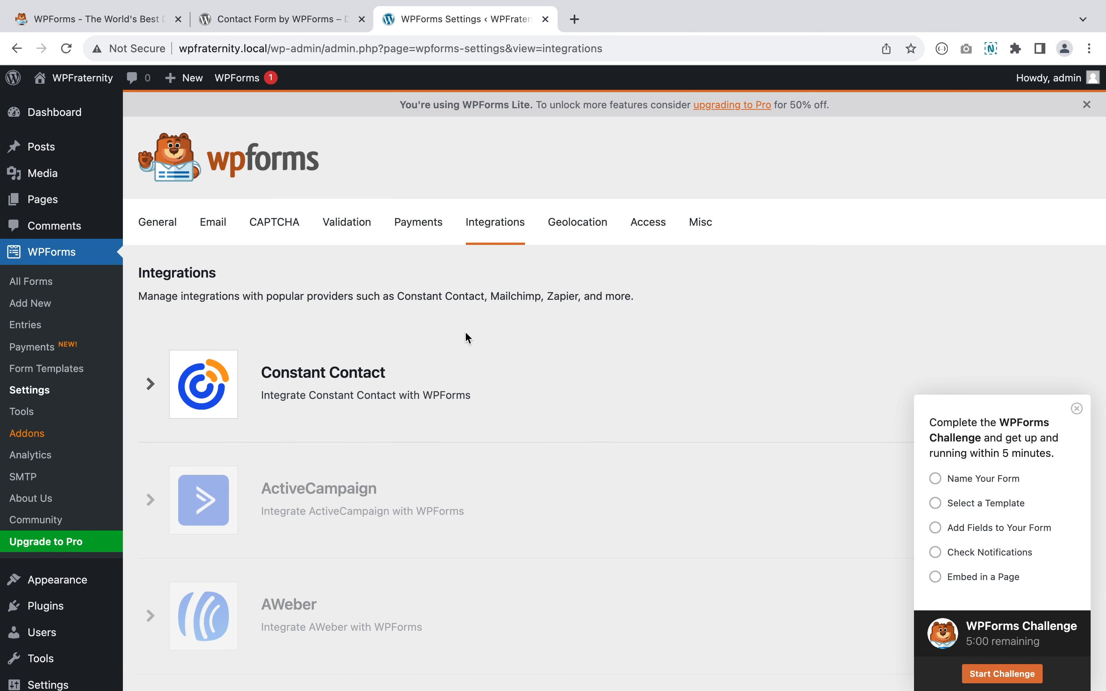
{"action": "scroll", "coordinate": [465, 333], "scroll_direction": "down", "scroll_amount": 20}
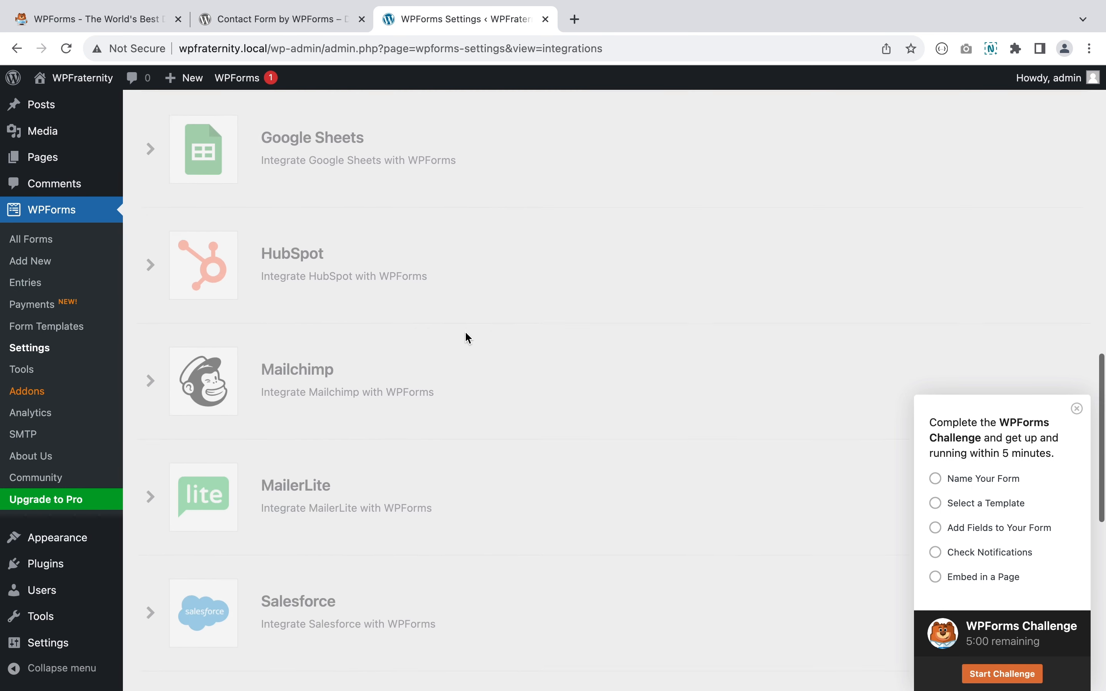
{"action": "scroll", "coordinate": [465, 333], "scroll_direction": "up", "scroll_amount": 20}
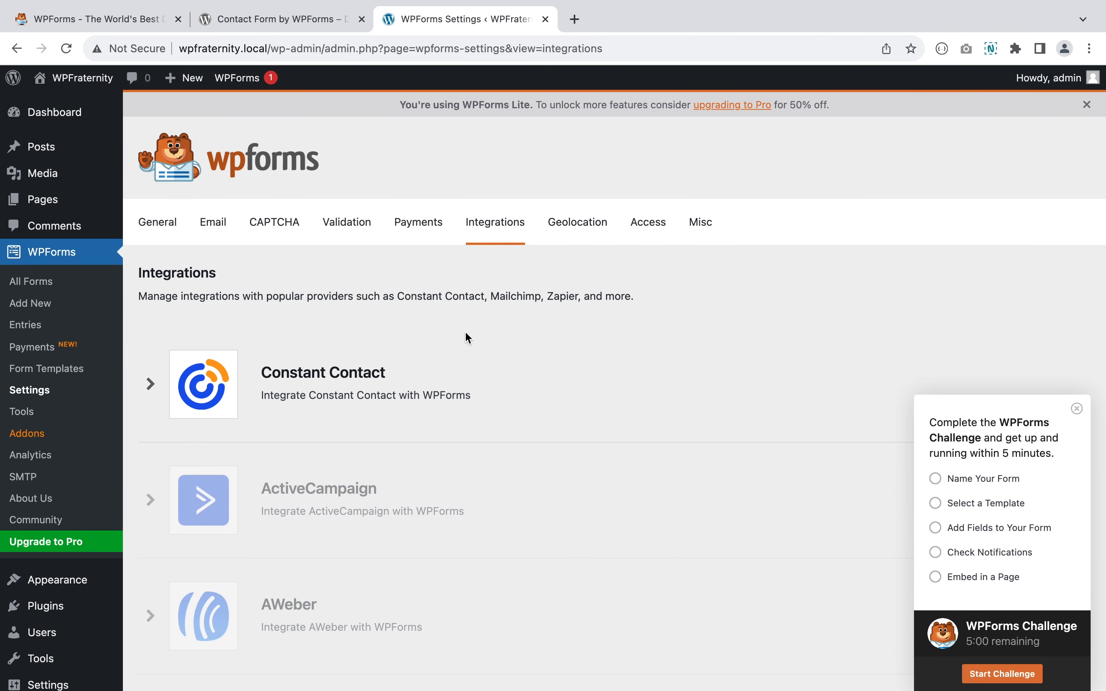
{"action": "left_click", "coordinate": [576, 238]}
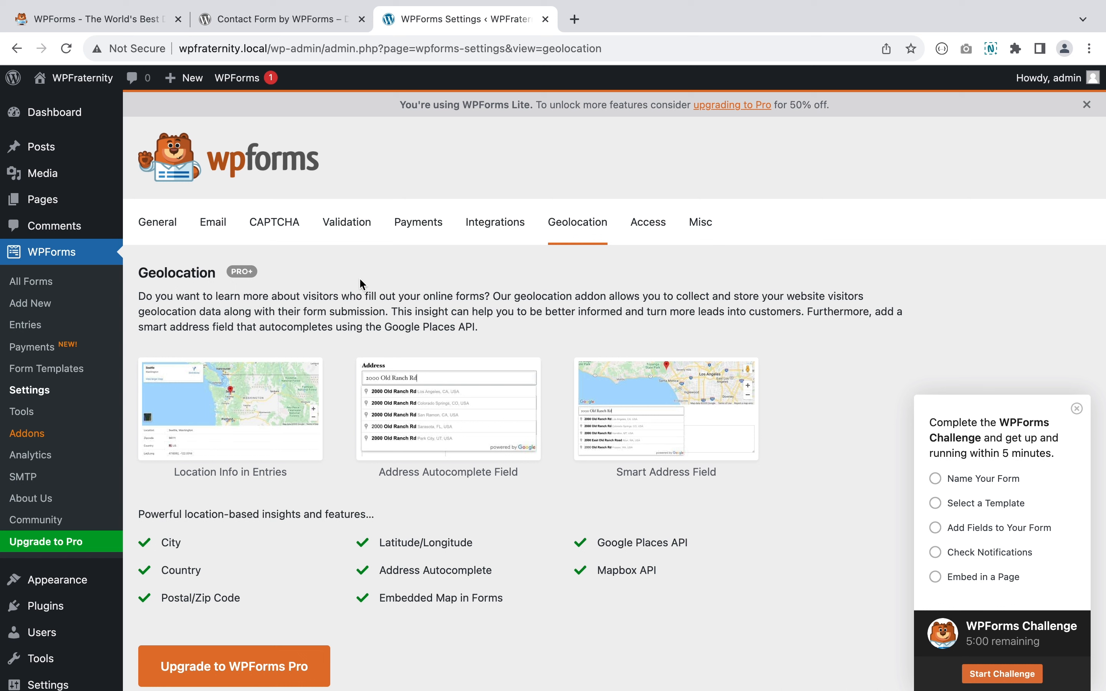
{"action": "left_click", "coordinate": [647, 228]}
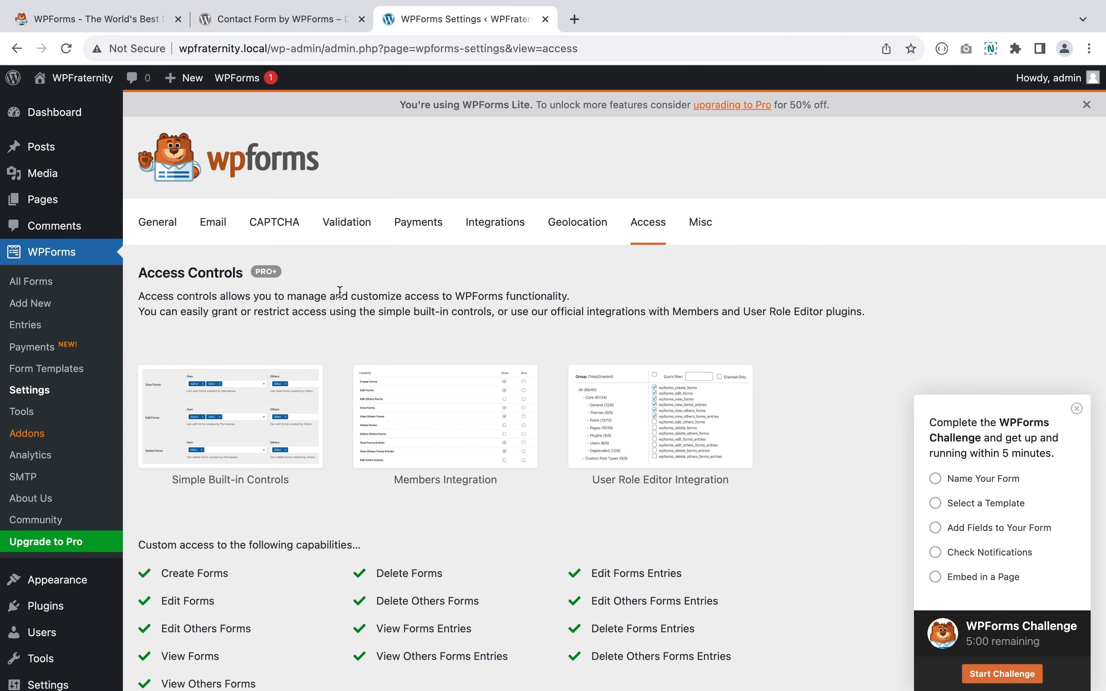
{"action": "left_click", "coordinate": [700, 225]}
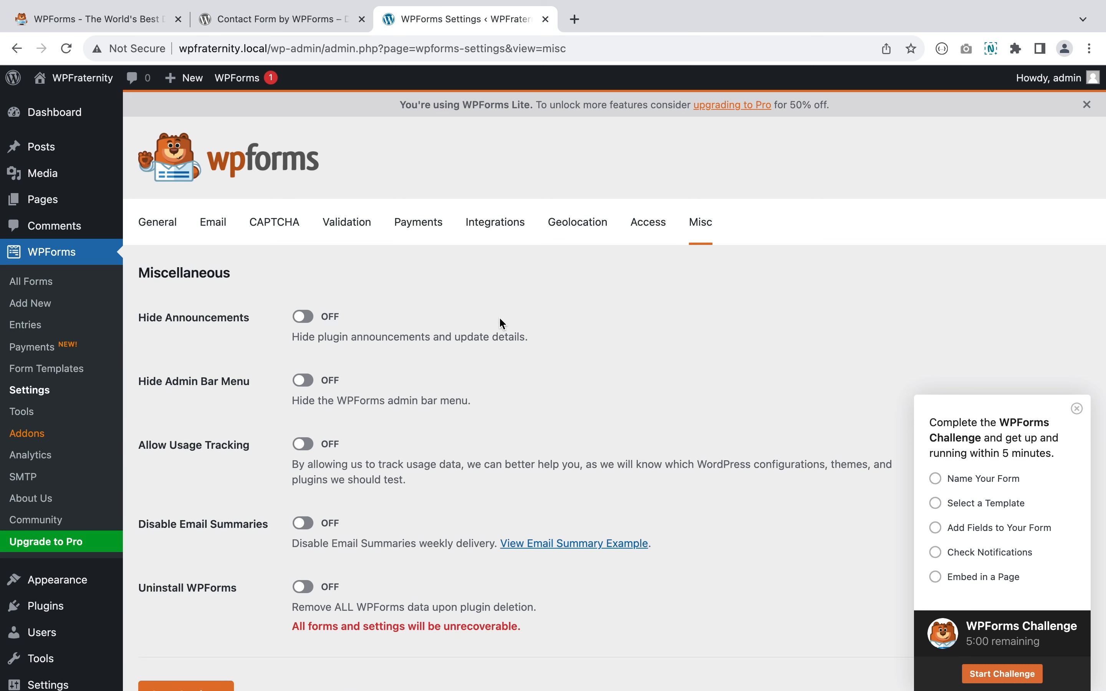
- Turn on Uninstall WPForms to remove all data, and save the Misc settings
{"action": "scroll", "coordinate": [216, 327], "scroll_direction": "down", "scroll_amount": 2}
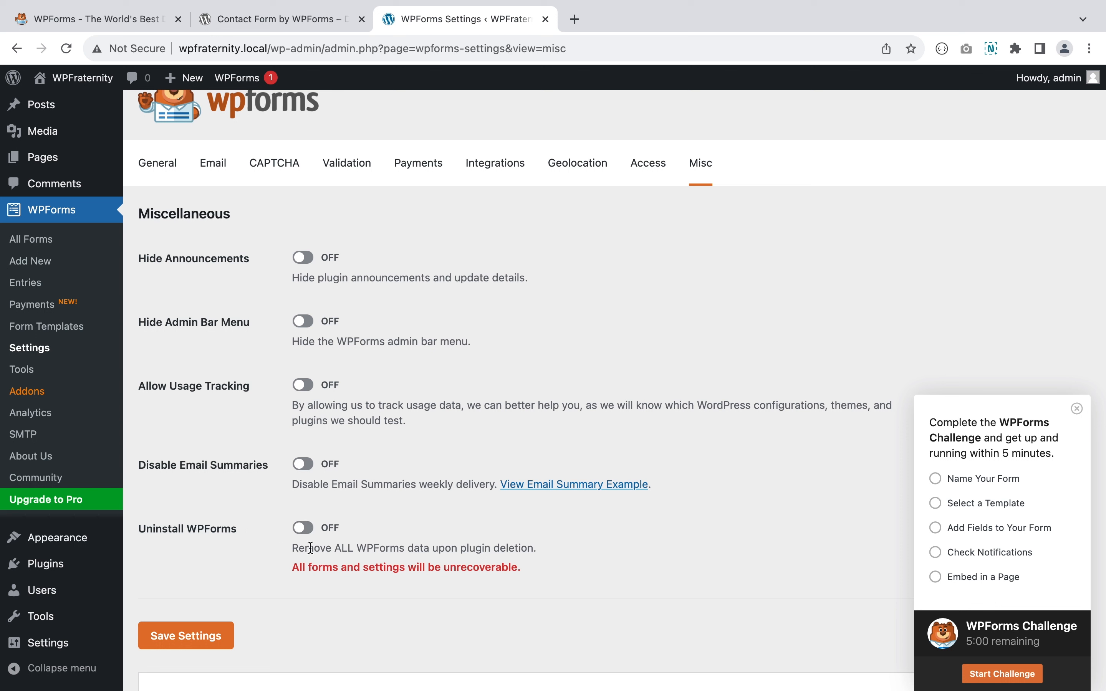
{"action": "left_click", "coordinate": [301, 528]}
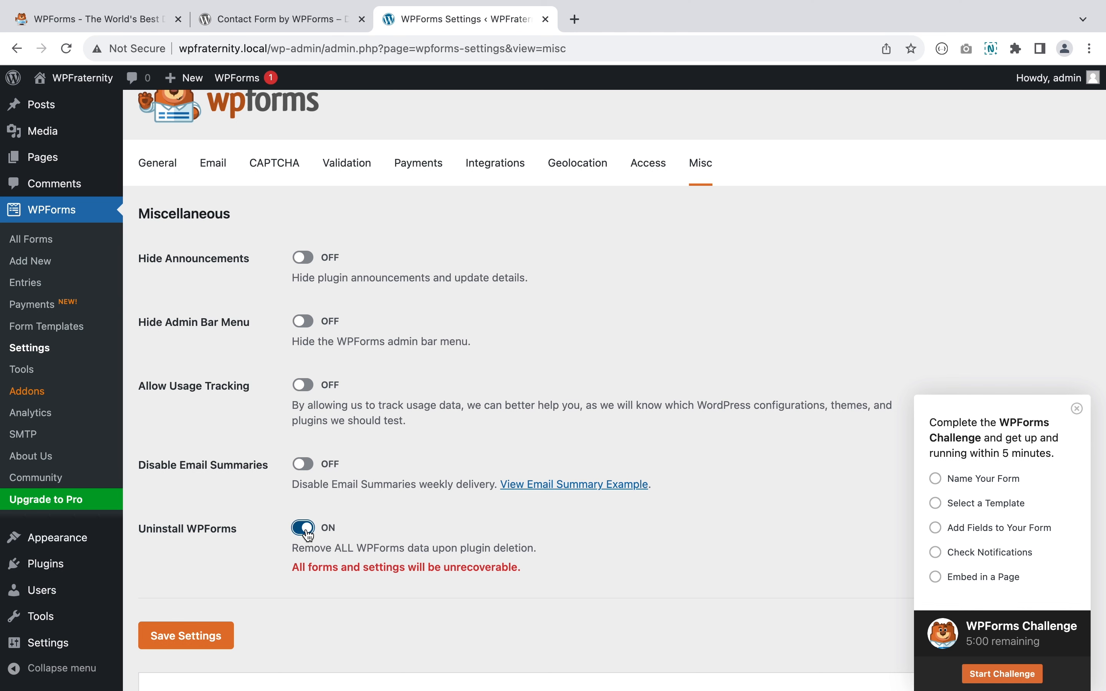
{"action": "left_click", "coordinate": [209, 633]}
{"action": "scroll", "coordinate": [209, 633], "scroll_direction": "down", "scroll_amount": 9}
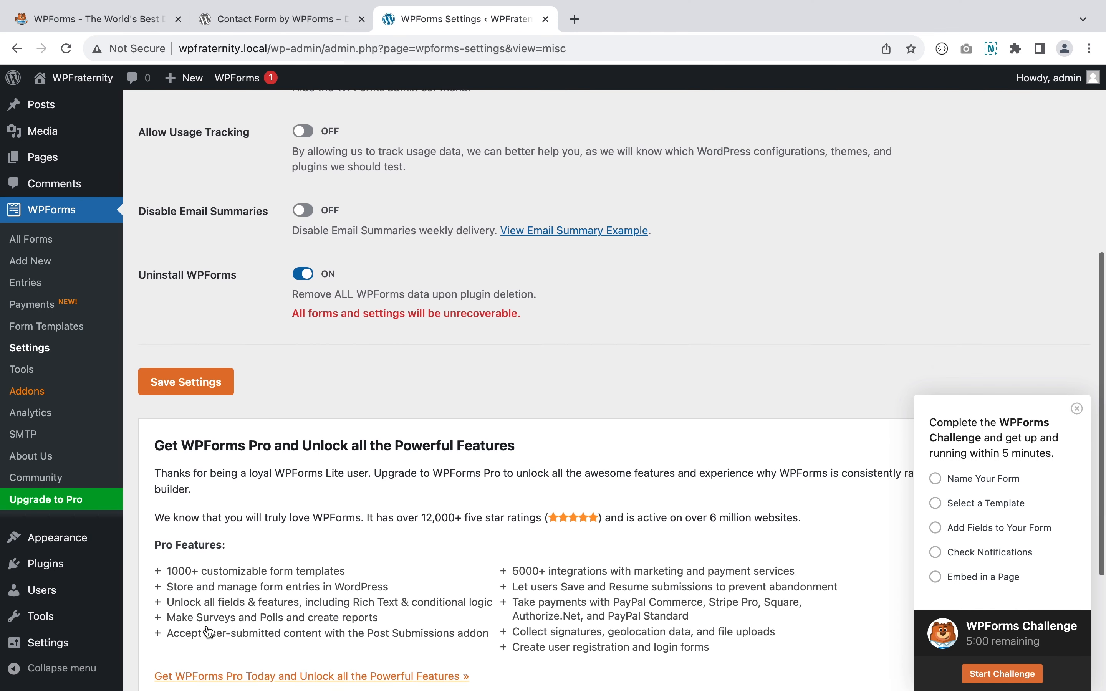
{"action": "scroll", "coordinate": [183, 427], "scroll_direction": "up", "scroll_amount": 4}
{"action": "left_click", "coordinate": [32, 415]}
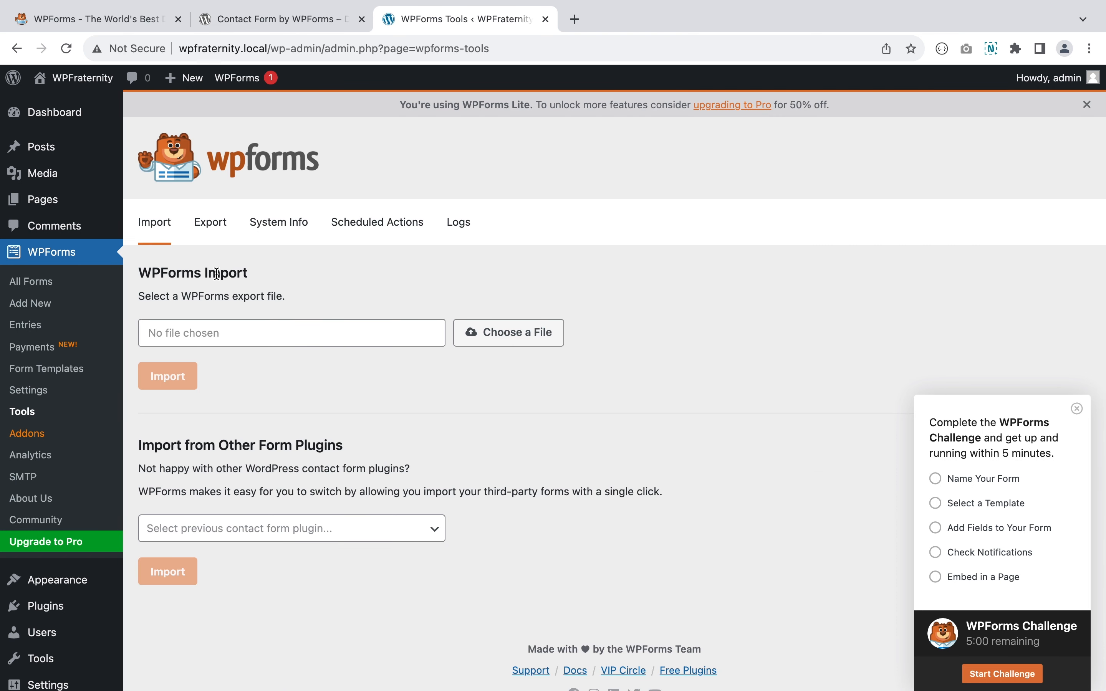
- Look through the Tools System Info, Scheduled Actions and Logs tabs
{"action": "left_click", "coordinate": [264, 233]}
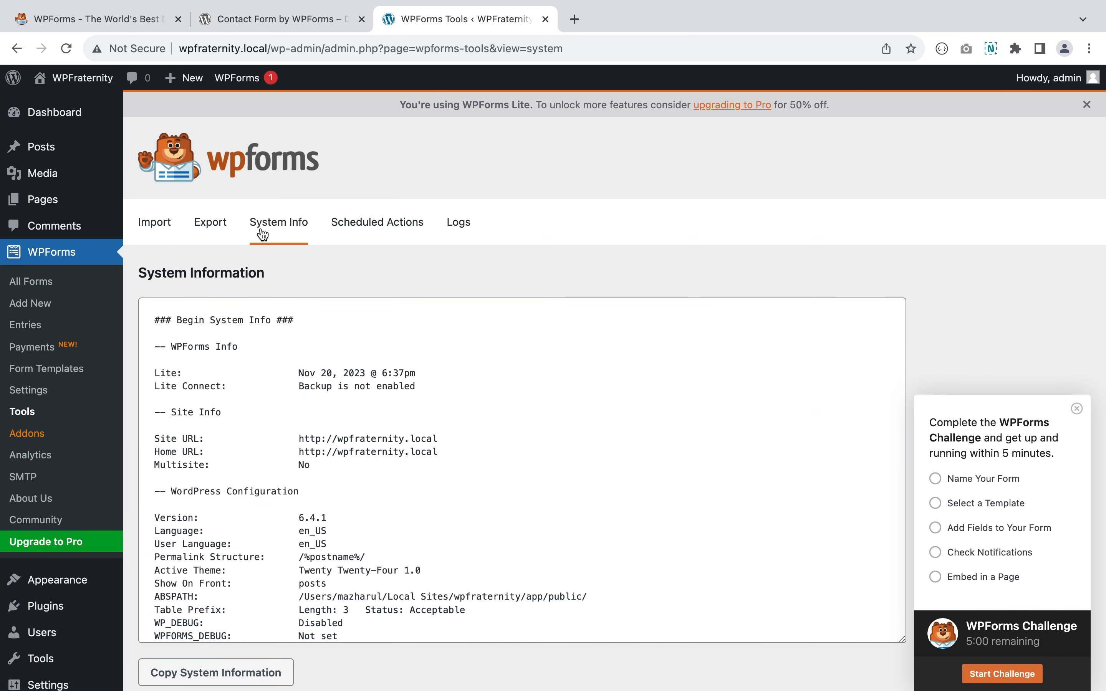
{"action": "left_click", "coordinate": [375, 224]}
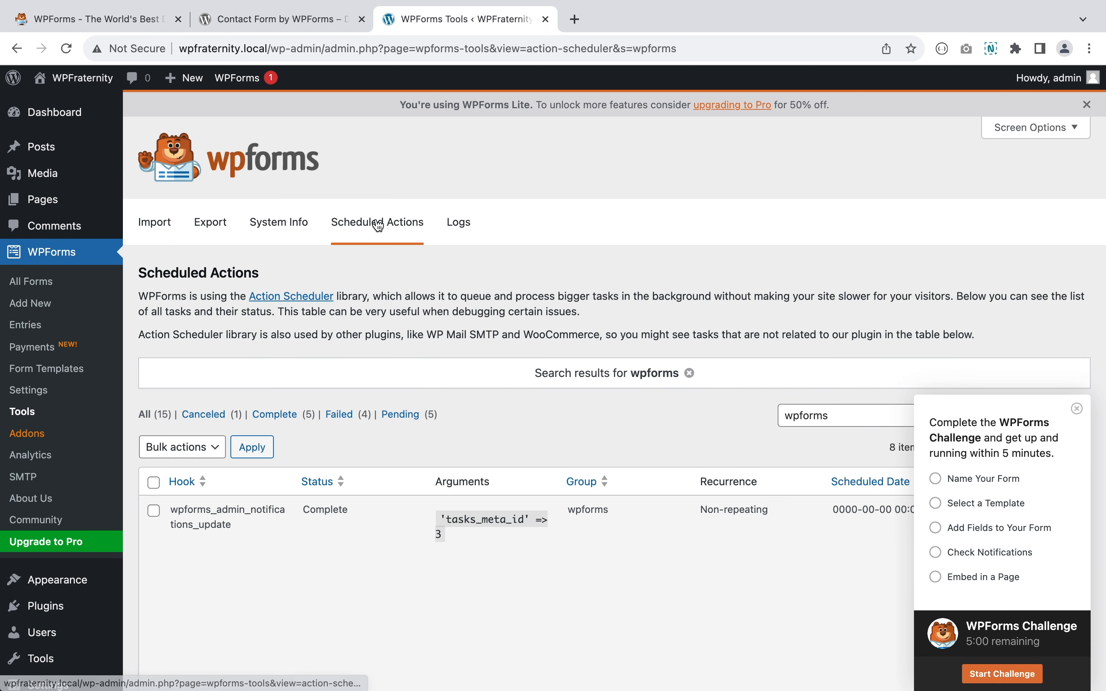
{"action": "left_click", "coordinate": [473, 225]}
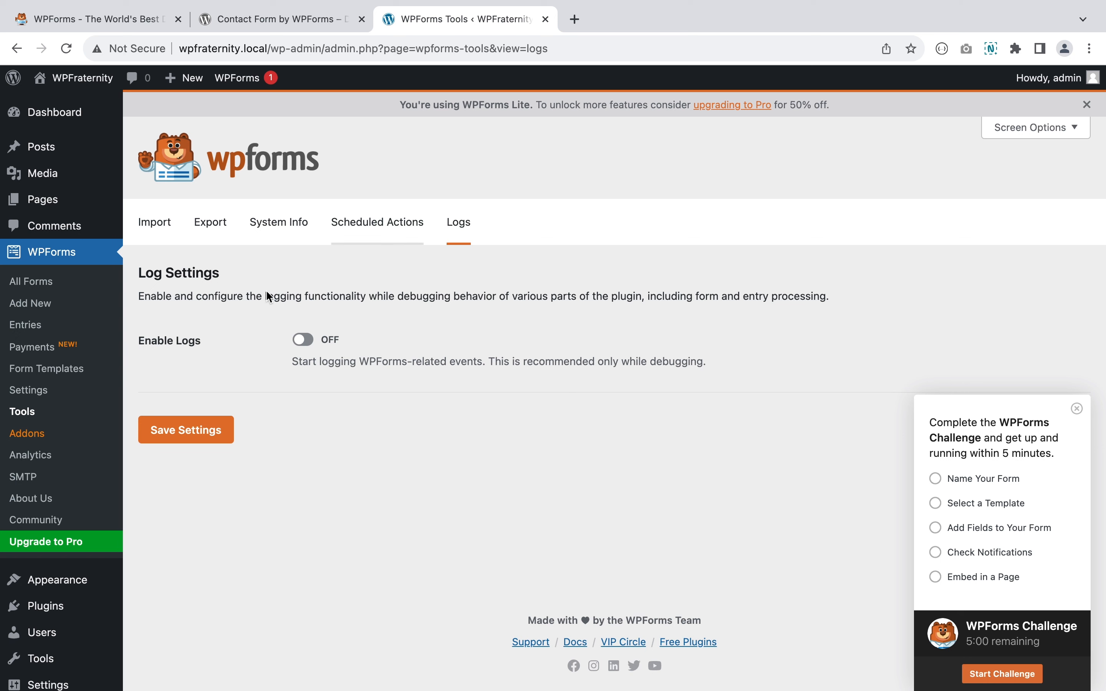
- Browse the WPForms Addons and Analytics pages, then view the SMTP page
{"action": "left_click", "coordinate": [38, 433]}
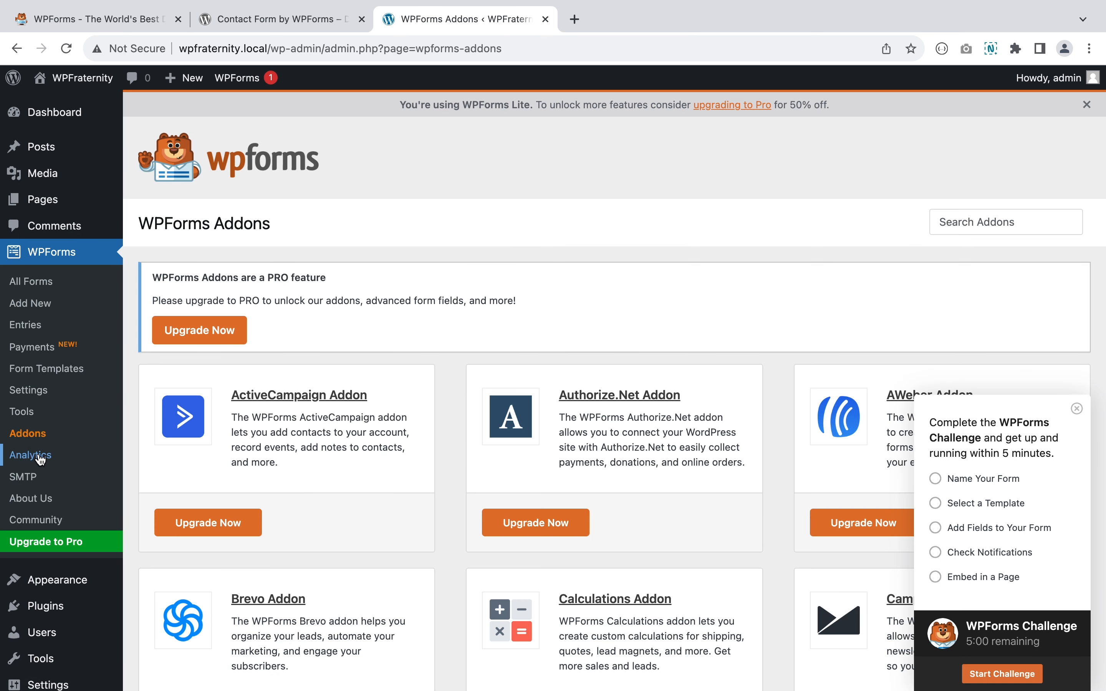
{"action": "scroll", "coordinate": [804, 325], "scroll_direction": "down", "scroll_amount": 10}
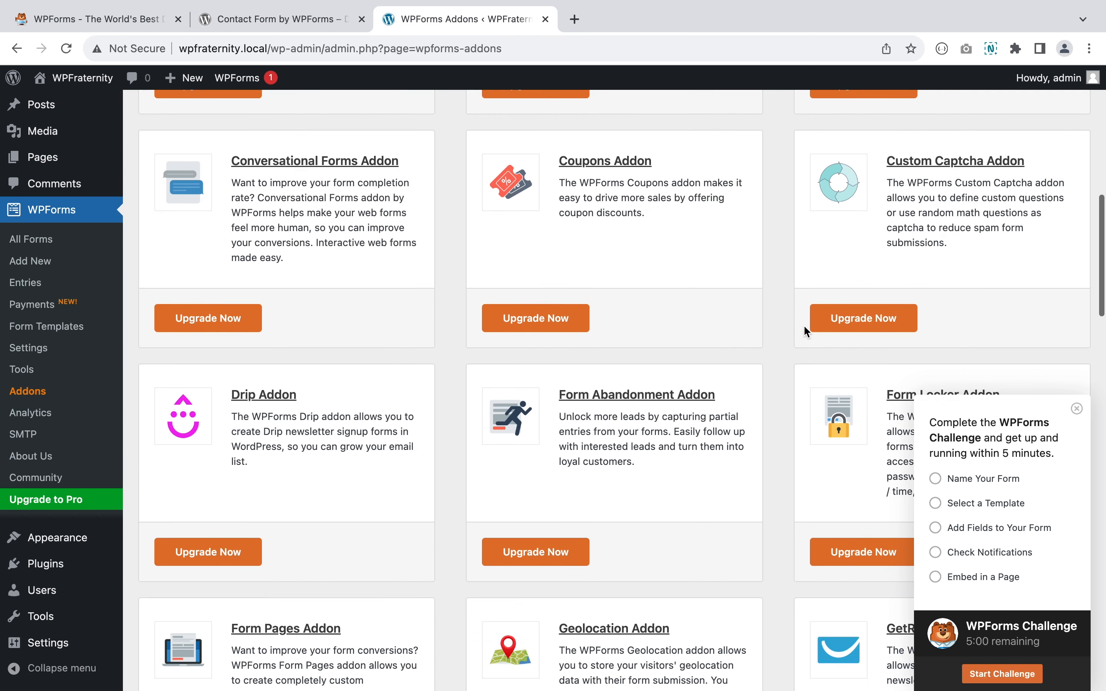
{"action": "scroll", "coordinate": [803, 325], "scroll_direction": "up", "scroll_amount": 10}
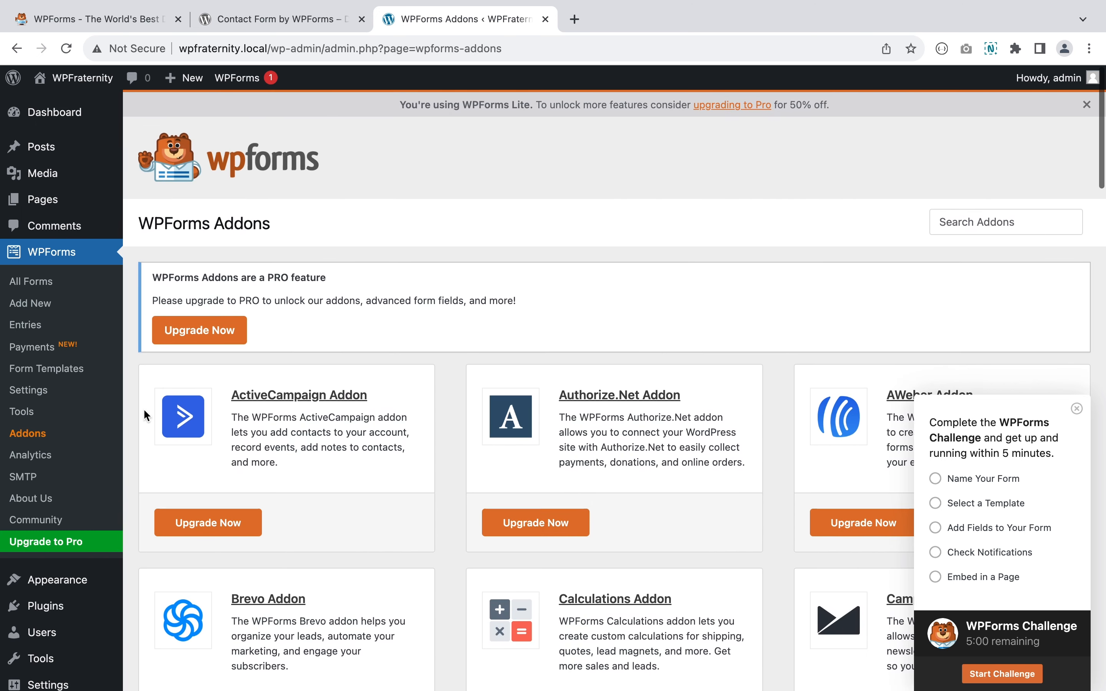
{"action": "left_click", "coordinate": [32, 455]}
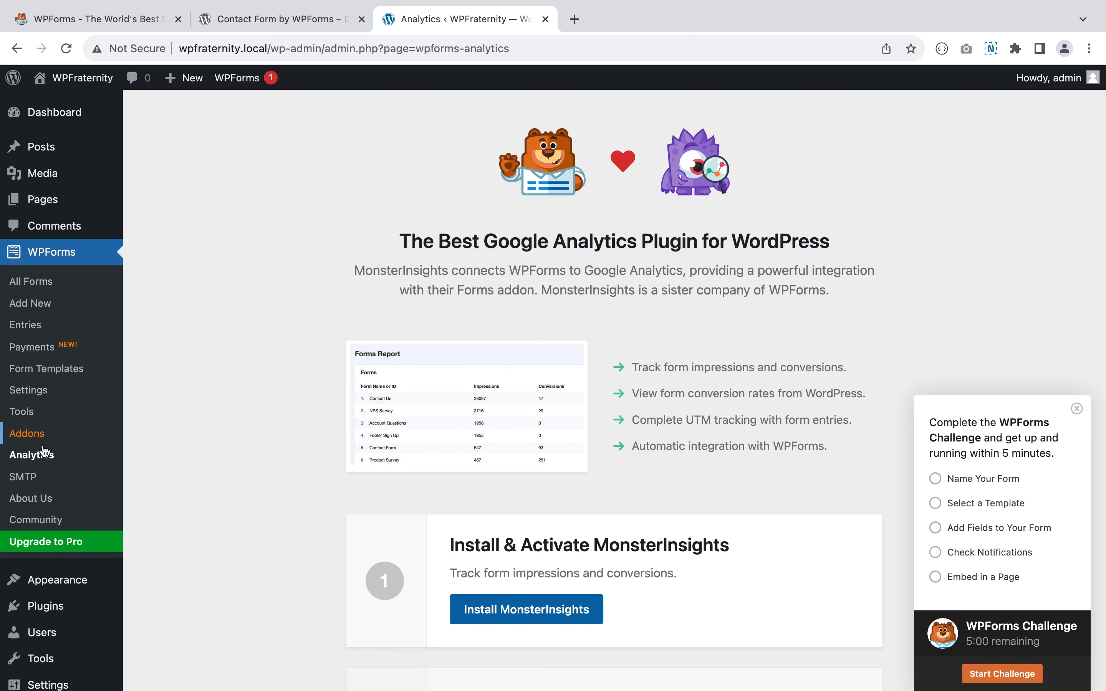
{"action": "left_click", "coordinate": [34, 477]}
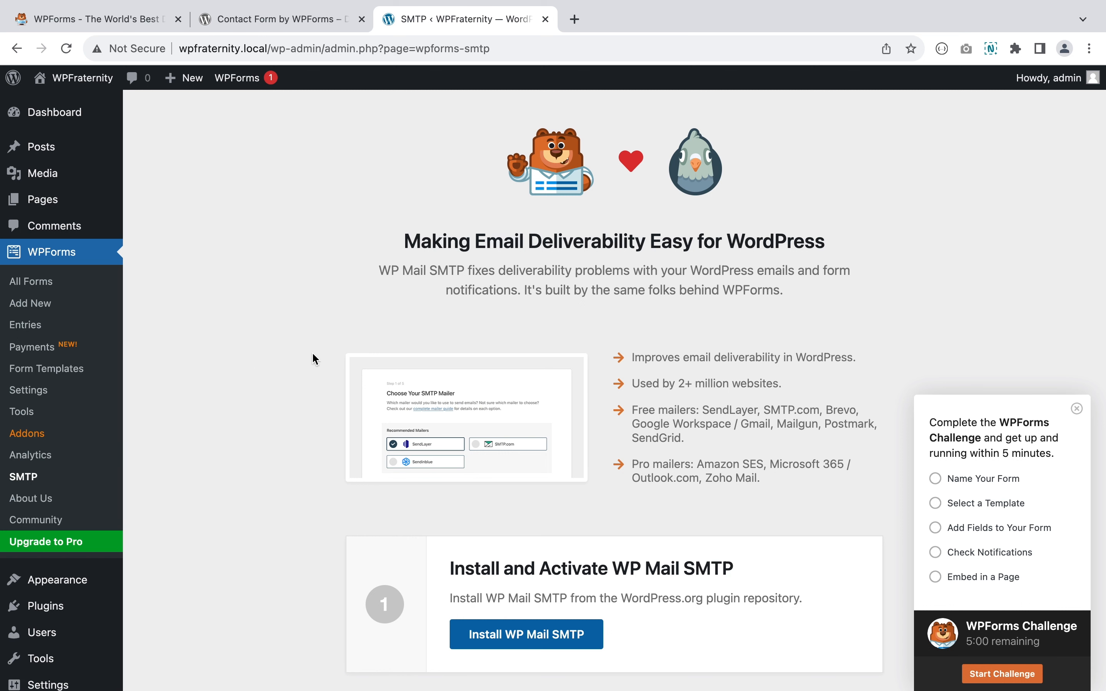
{"action": "scroll", "coordinate": [313, 351], "scroll_direction": "down", "scroll_amount": 2}
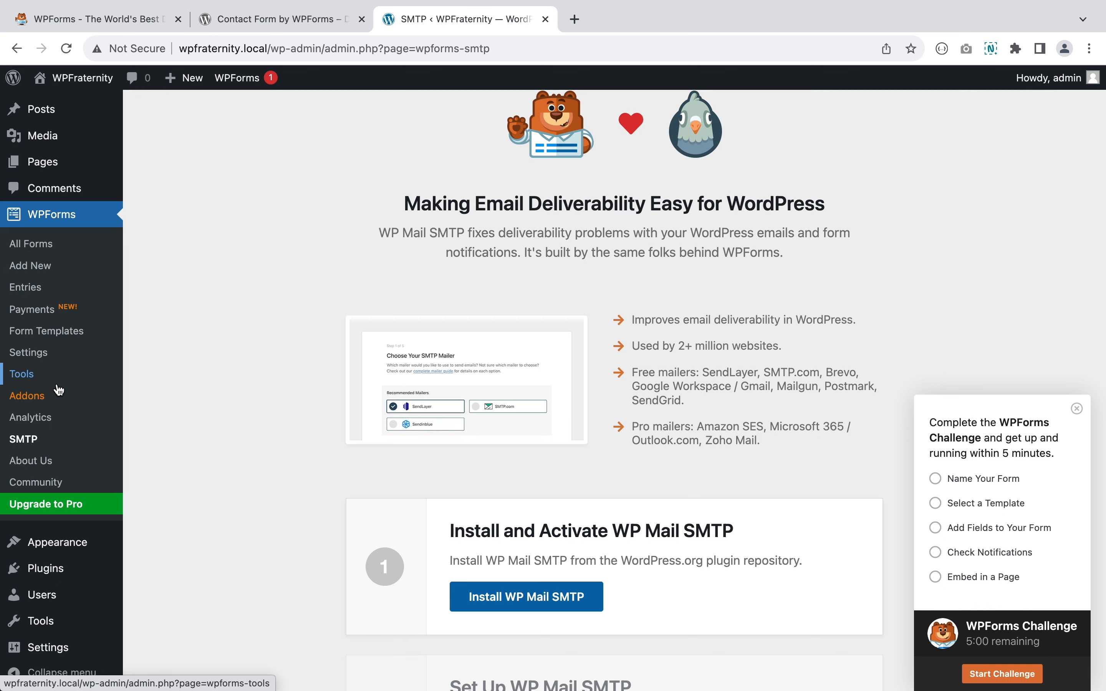
- Start a new WPForms form and pick the Blank Form template
{"action": "left_click", "coordinate": [42, 273]}
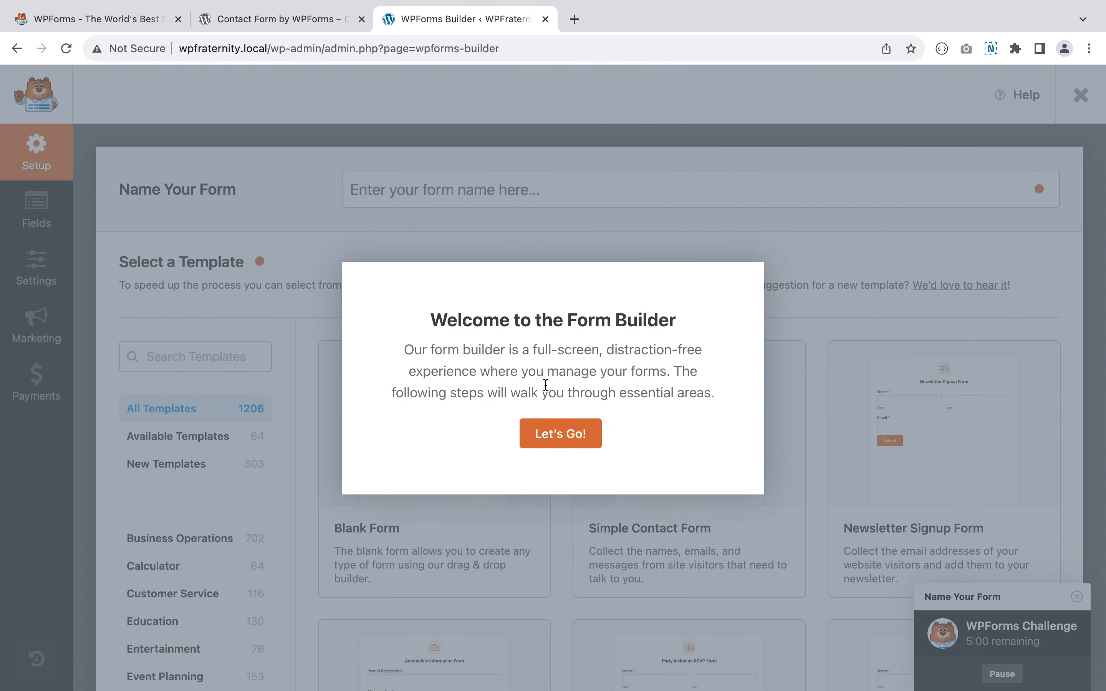
{"action": "left_click", "coordinate": [553, 429]}
{"action": "scroll", "coordinate": [552, 429], "scroll_direction": "down", "scroll_amount": 2}
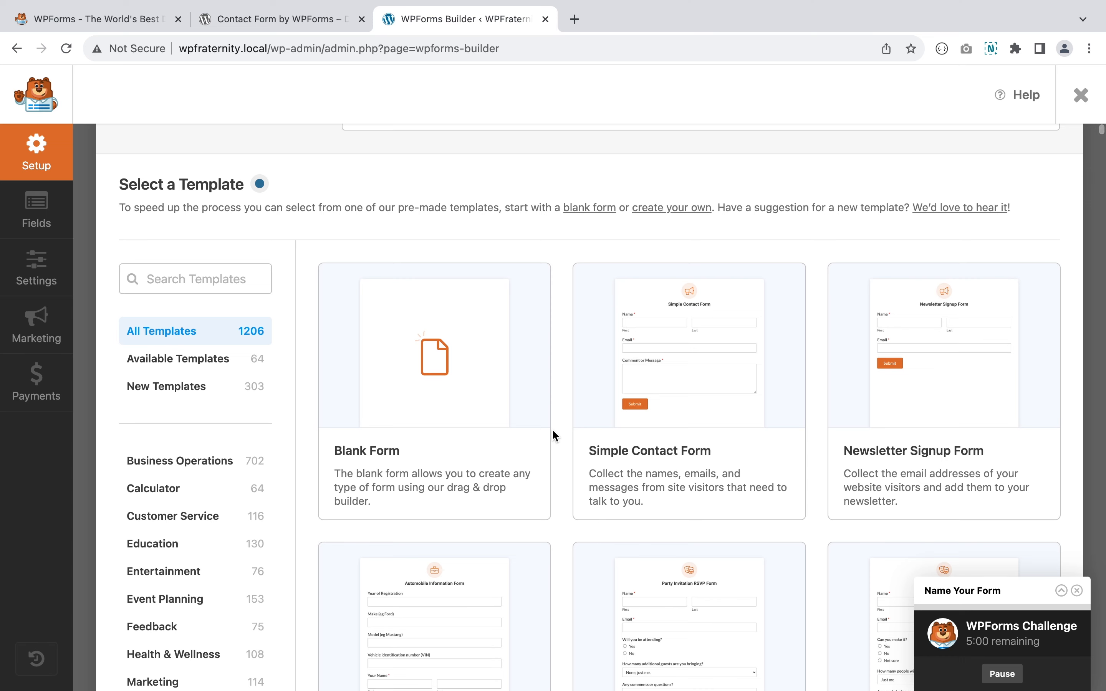
{"action": "scroll", "coordinate": [553, 429], "scroll_direction": "up", "scroll_amount": 2}
{"action": "scroll", "coordinate": [553, 429], "scroll_direction": "down", "scroll_amount": 2}
{"action": "mouse_move", "coordinate": [394, 434]}
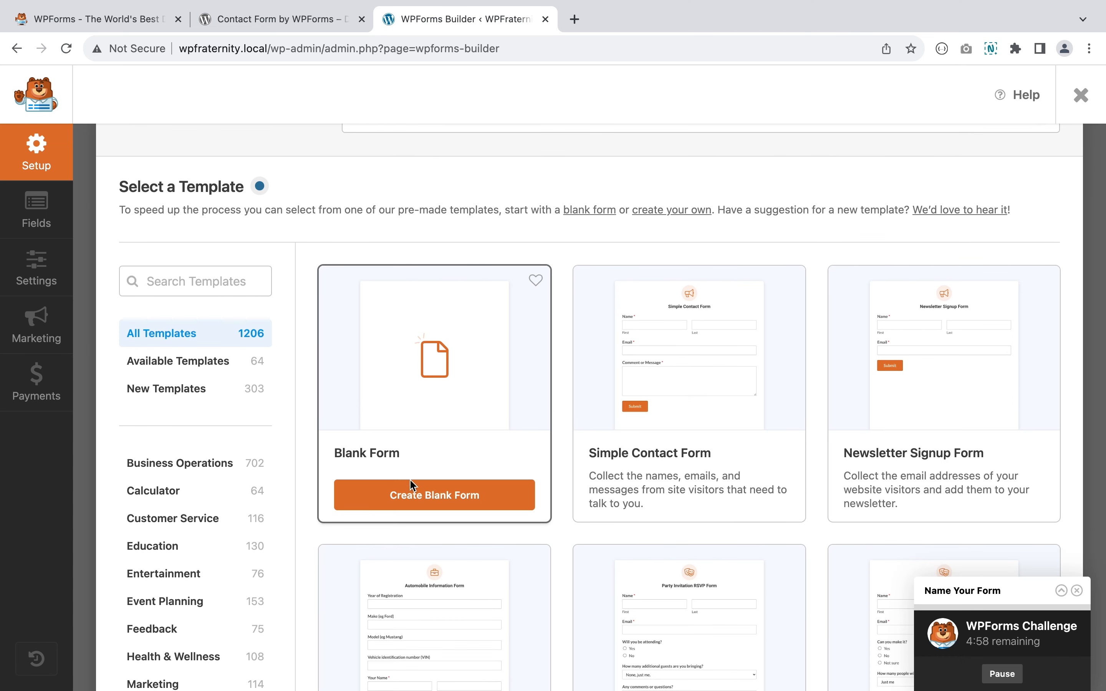
{"action": "left_click", "coordinate": [437, 501]}
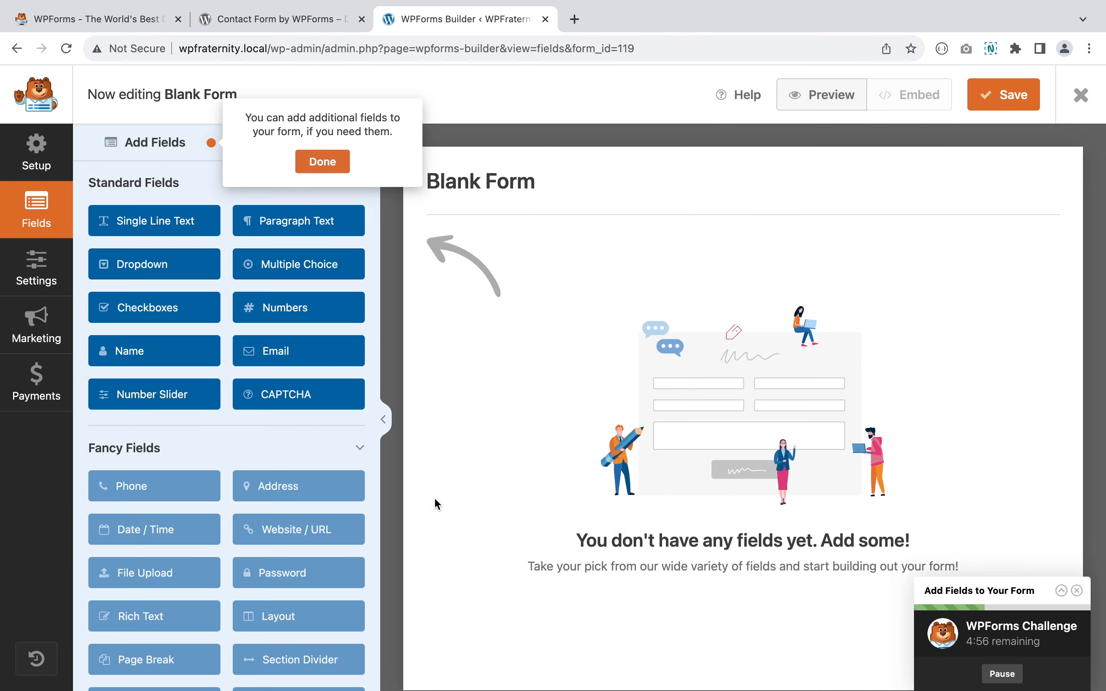
- Dismiss the tour tips and Embed prompt, then reapply and confirm the Blank Form template
{"action": "left_click", "coordinate": [322, 161]}
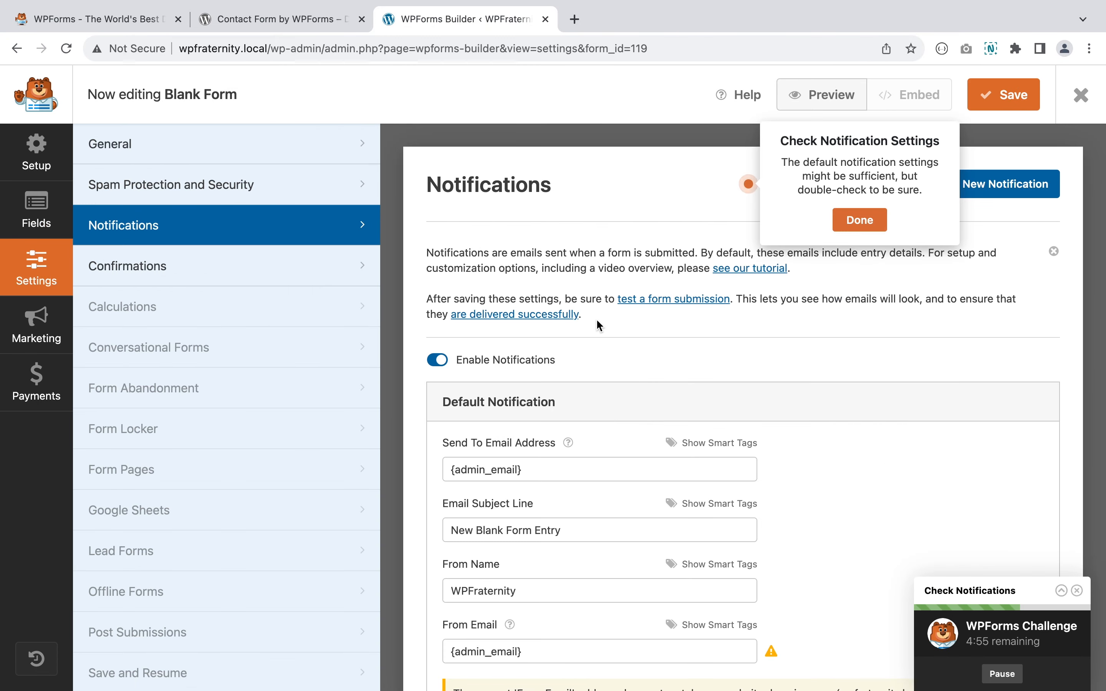
{"action": "left_click", "coordinate": [853, 223]}
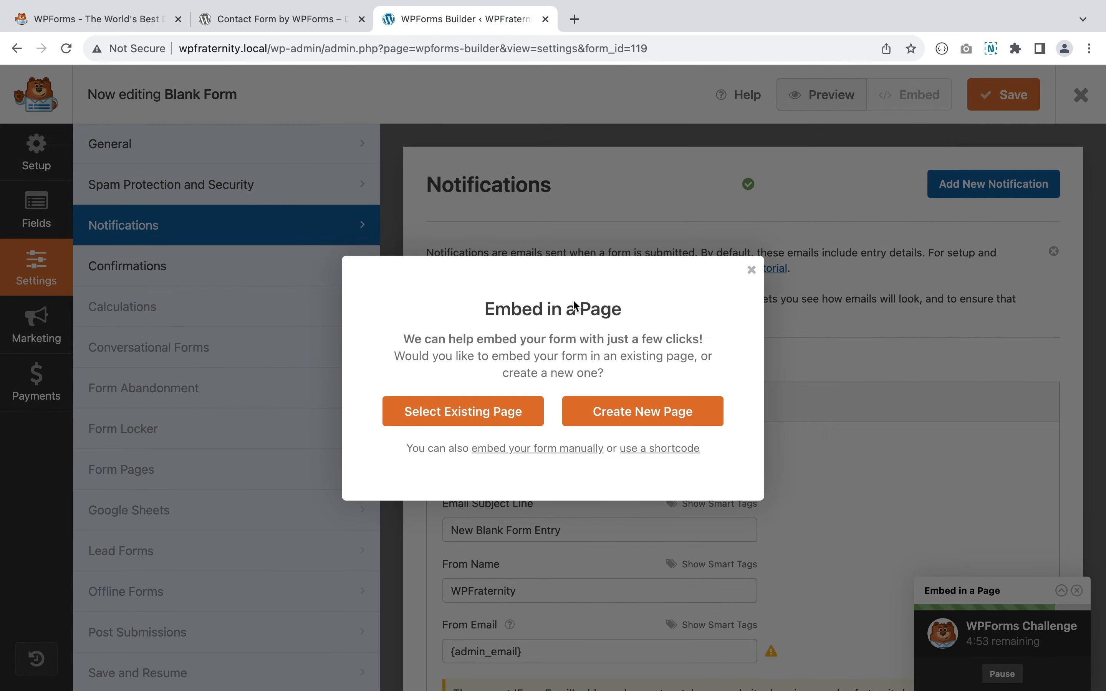
{"action": "left_click", "coordinate": [752, 270]}
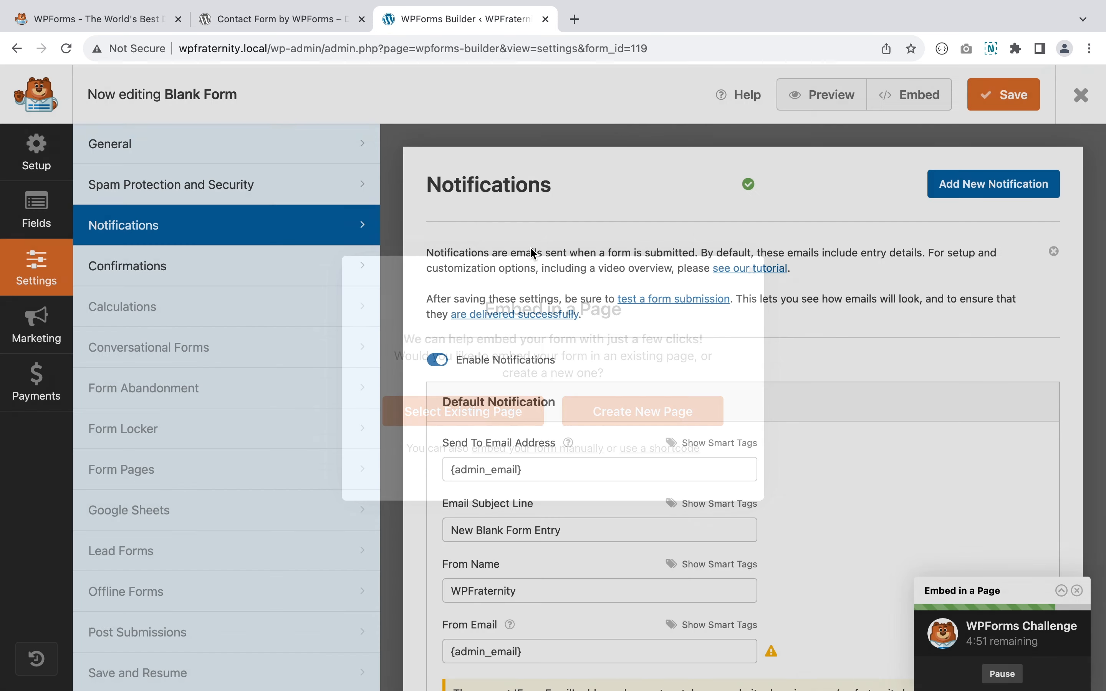
{"action": "left_click", "coordinate": [45, 157]}
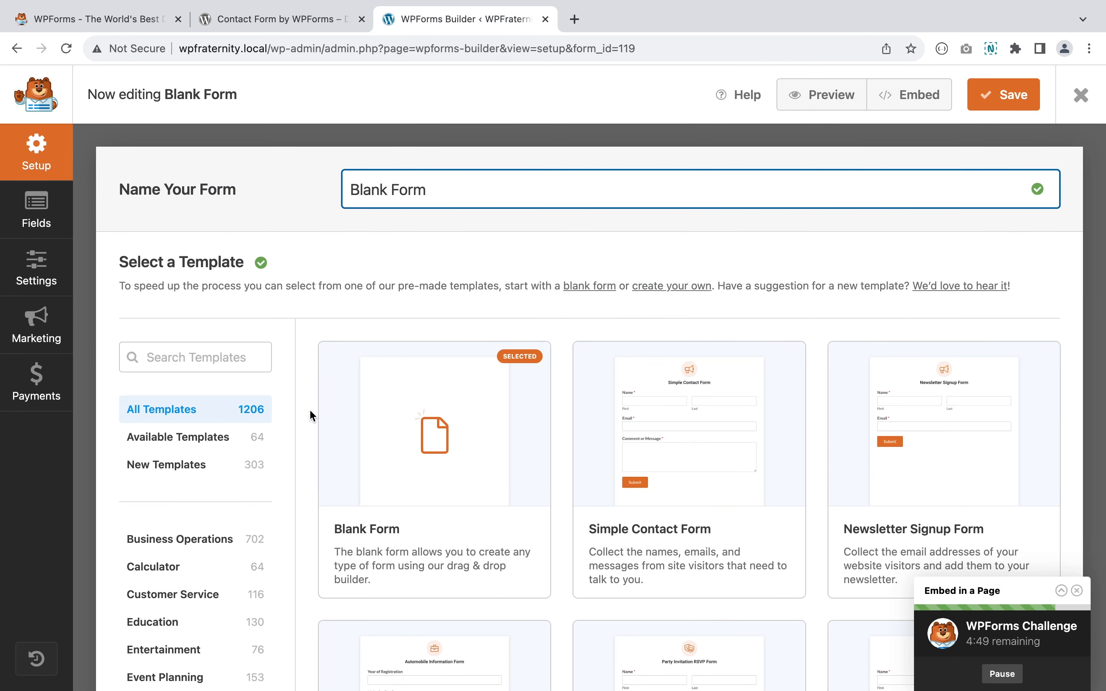
{"action": "mouse_move", "coordinate": [402, 444]}
{"action": "left_click", "coordinate": [424, 578]}
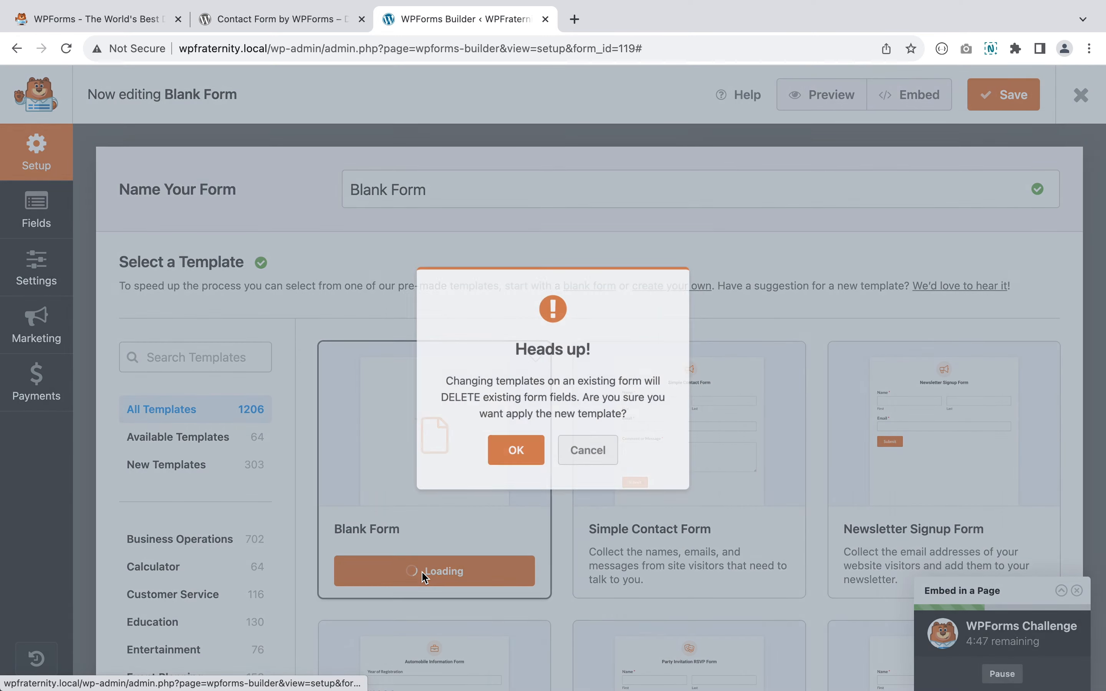
{"action": "left_click", "coordinate": [510, 459]}
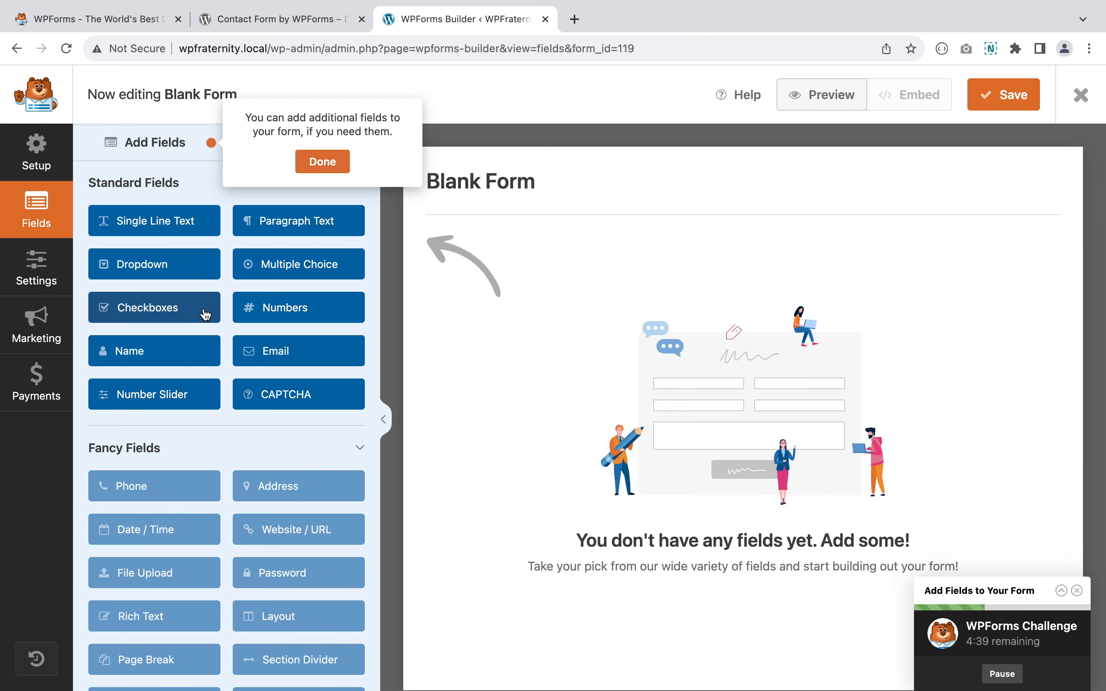
- Add Single Line Text, Paragraph Text, Name and Email fields, moving Paragraph Text to the top
{"action": "scroll", "coordinate": [205, 306], "scroll_direction": "down", "scroll_amount": 5}
{"action": "scroll", "coordinate": [205, 314], "scroll_direction": "down", "scroll_amount": 5}
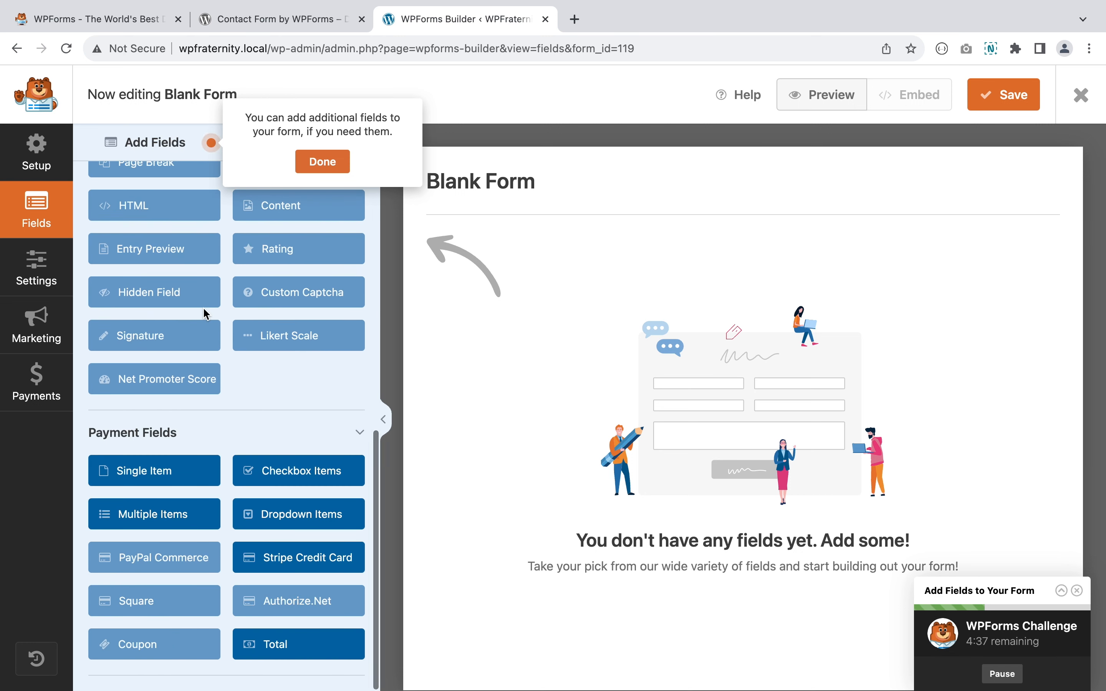
{"action": "scroll", "coordinate": [205, 314], "scroll_direction": "up", "scroll_amount": 11}
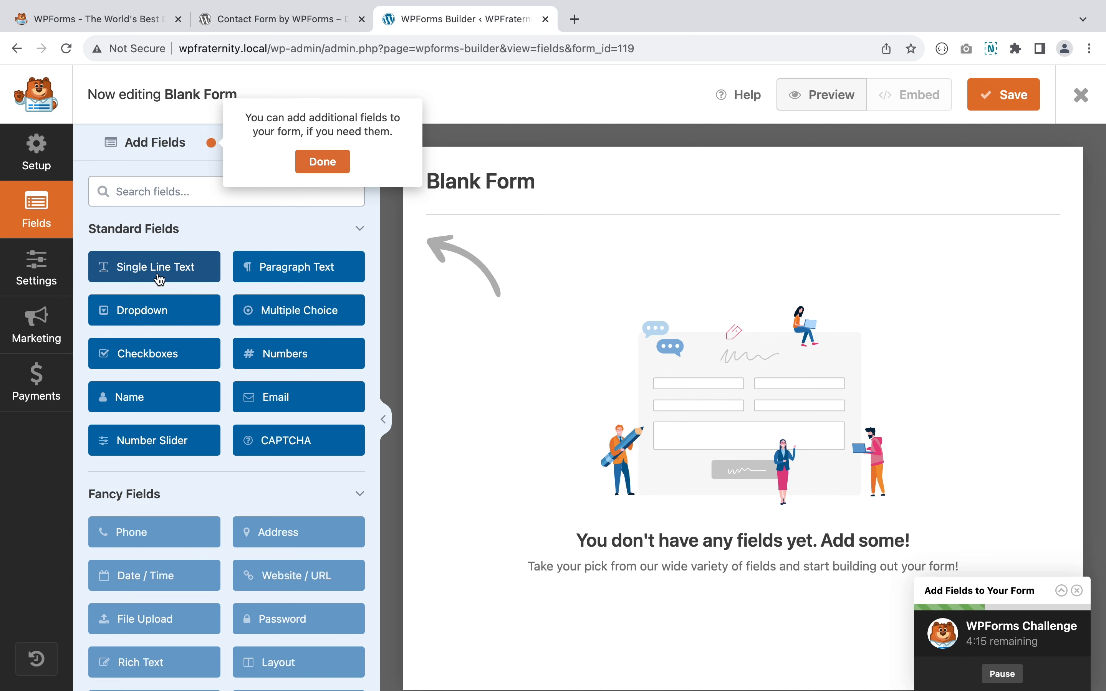
{"action": "left_click", "coordinate": [159, 279]}
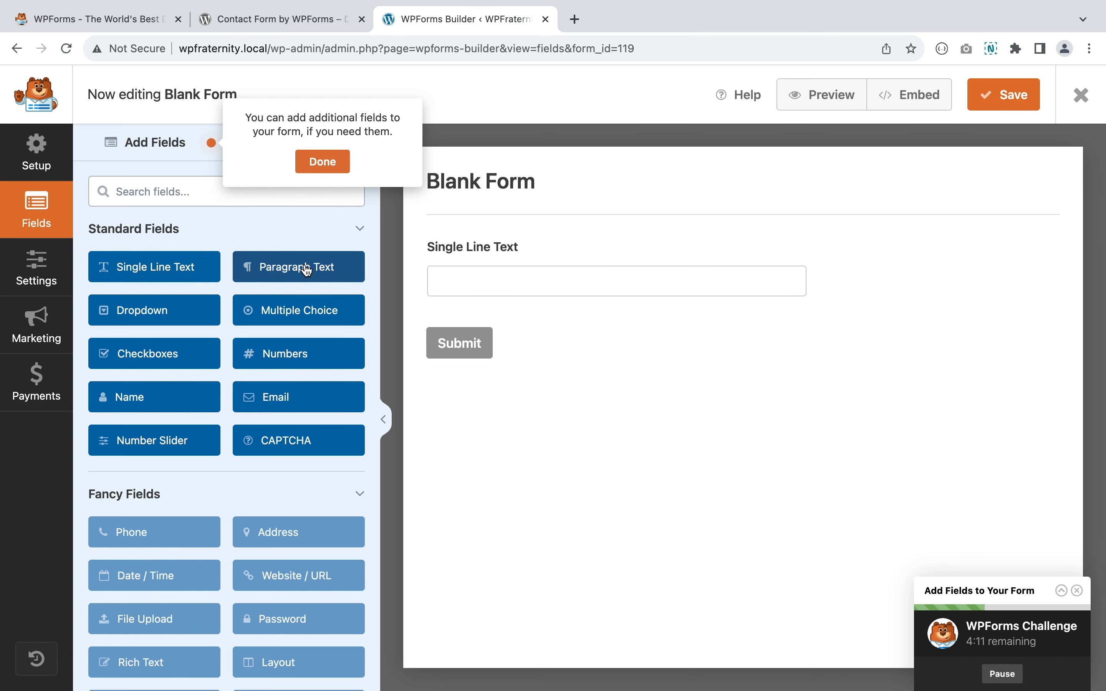
{"action": "left_click_drag", "start_coordinate": [307, 271], "coordinate": [483, 333]}
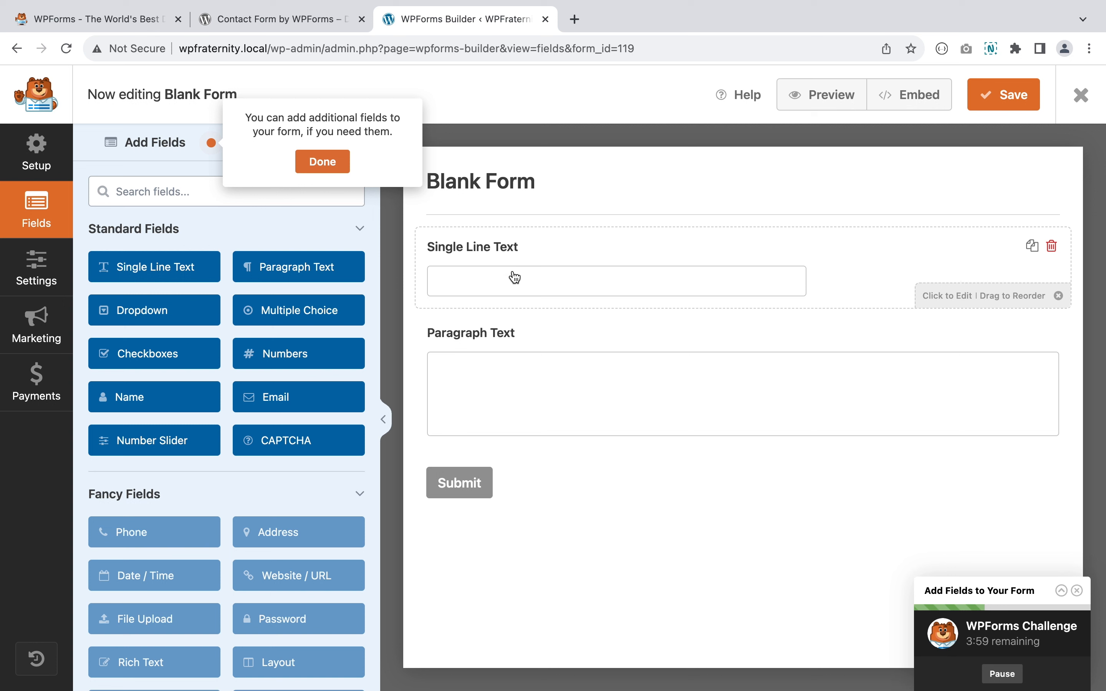
{"action": "left_click", "coordinate": [185, 402]}
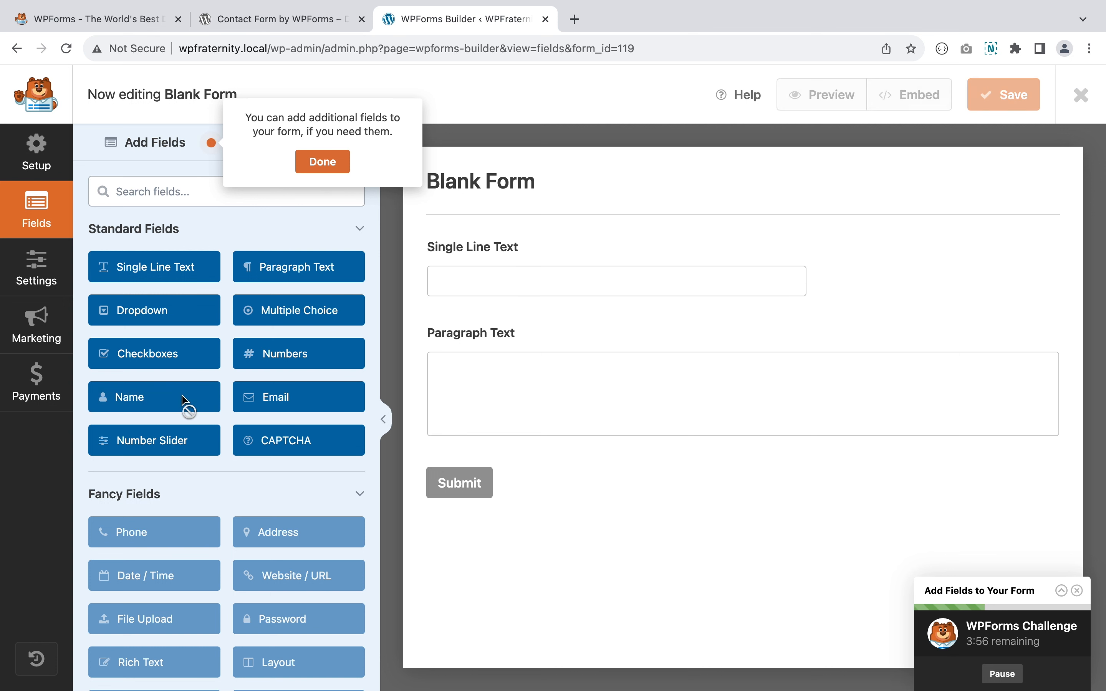
{"action": "left_click", "coordinate": [295, 407]}
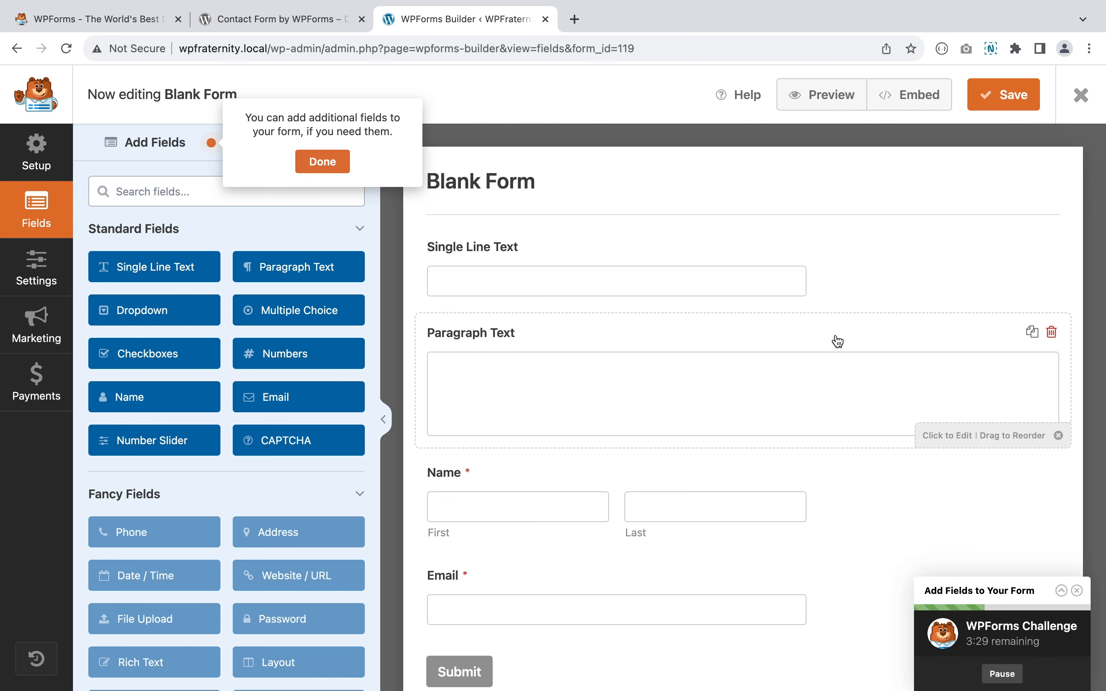
{"action": "left_click_drag", "start_coordinate": [837, 341], "coordinate": [834, 252]}
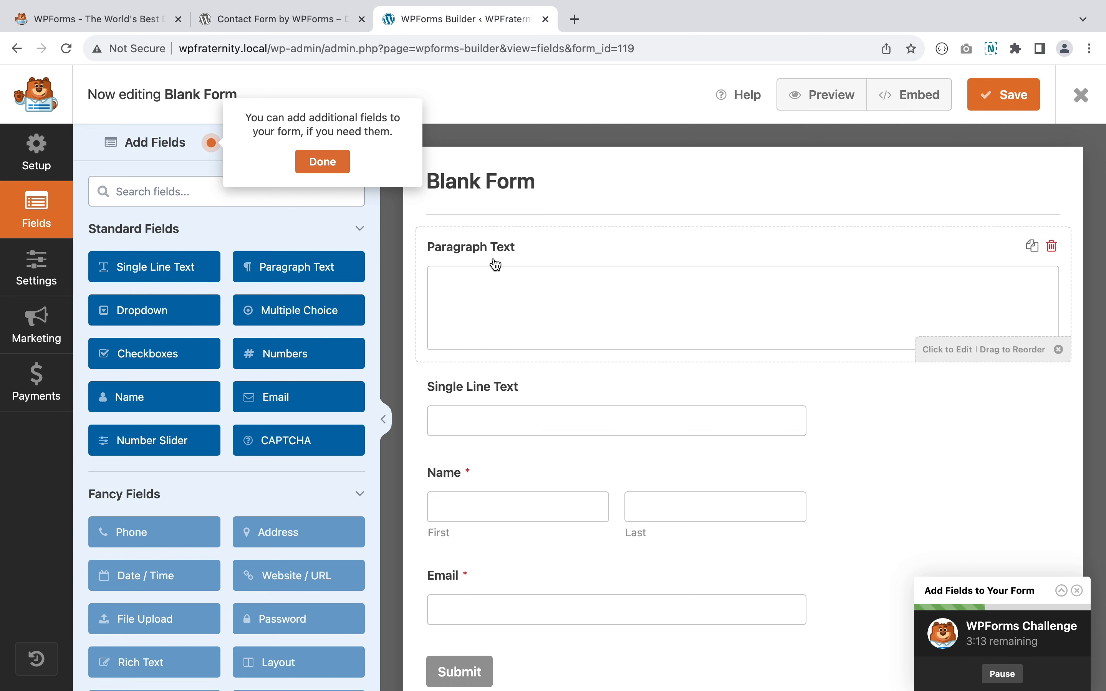
- Rename the Paragraph Text field's label to 'Description Text'
{"action": "left_click", "coordinate": [513, 260]}
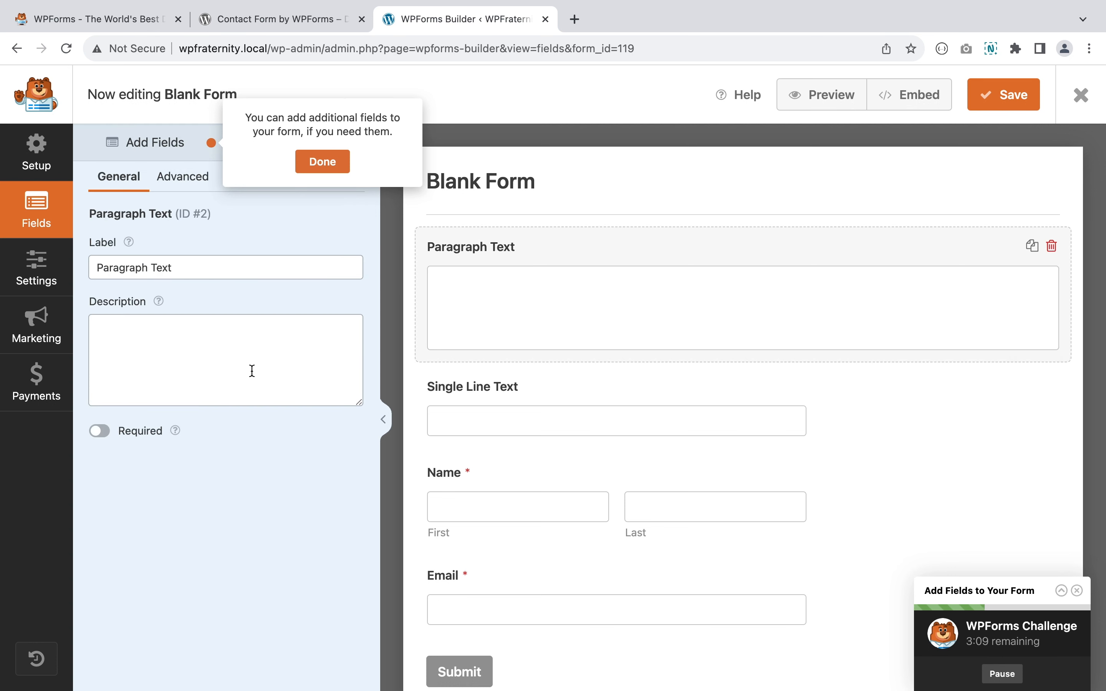
{"action": "left_click", "coordinate": [261, 260]}
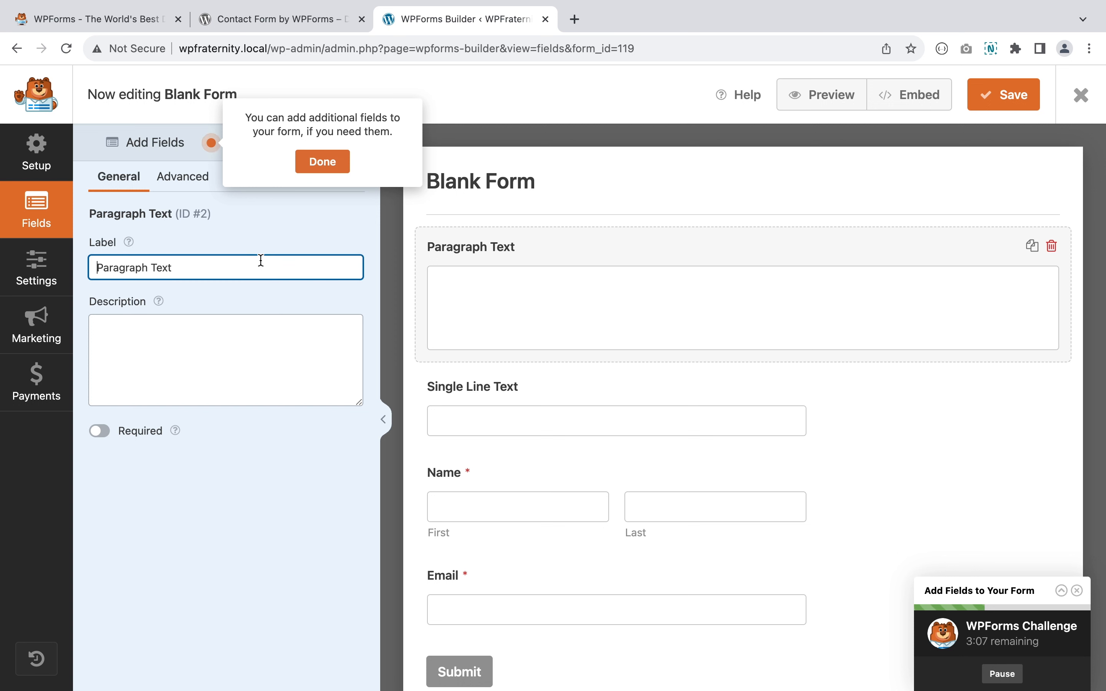
{"action": "key", "text": "super+a"}
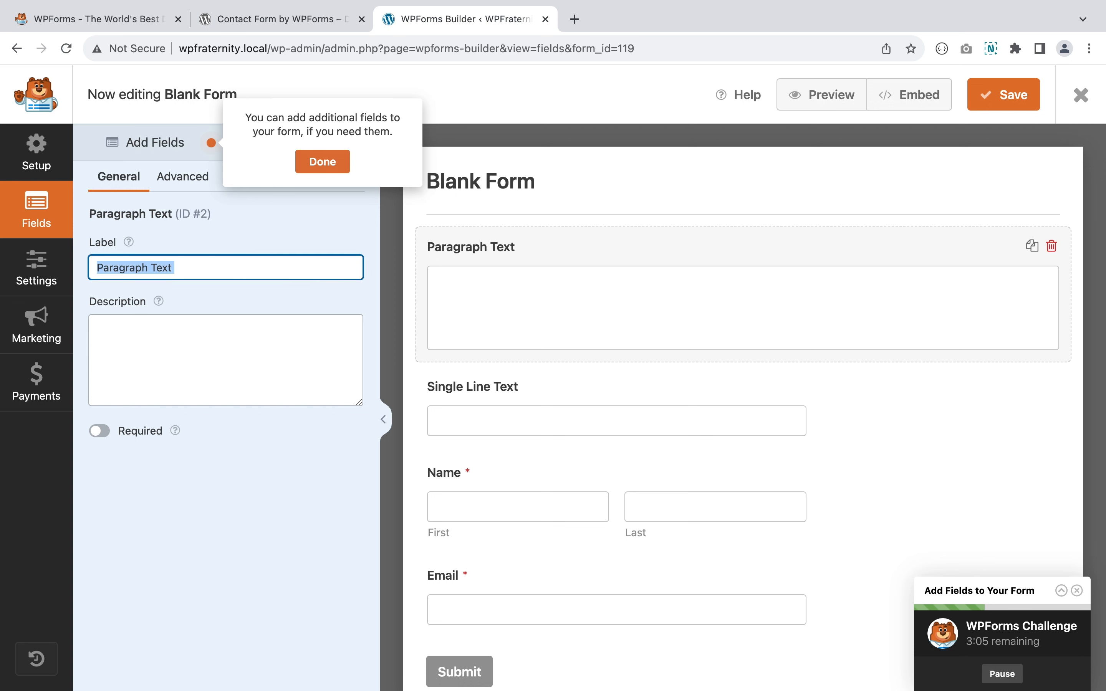
{"action": "type", "text": "Descript"}
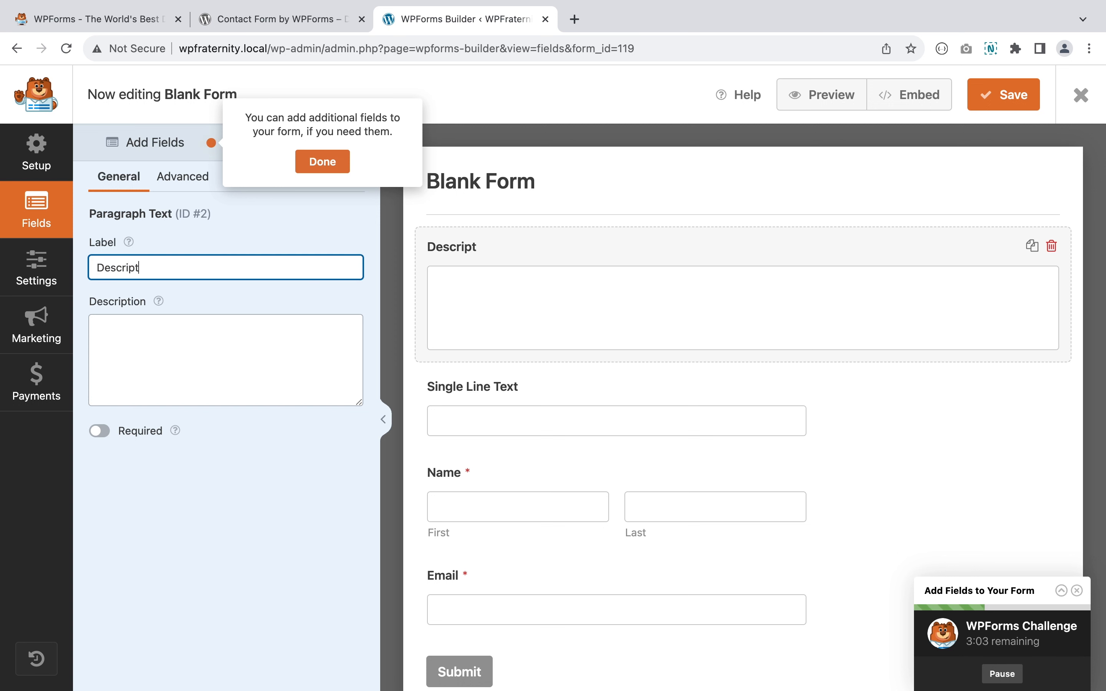
{"action": "type", "text": "ion Text"}
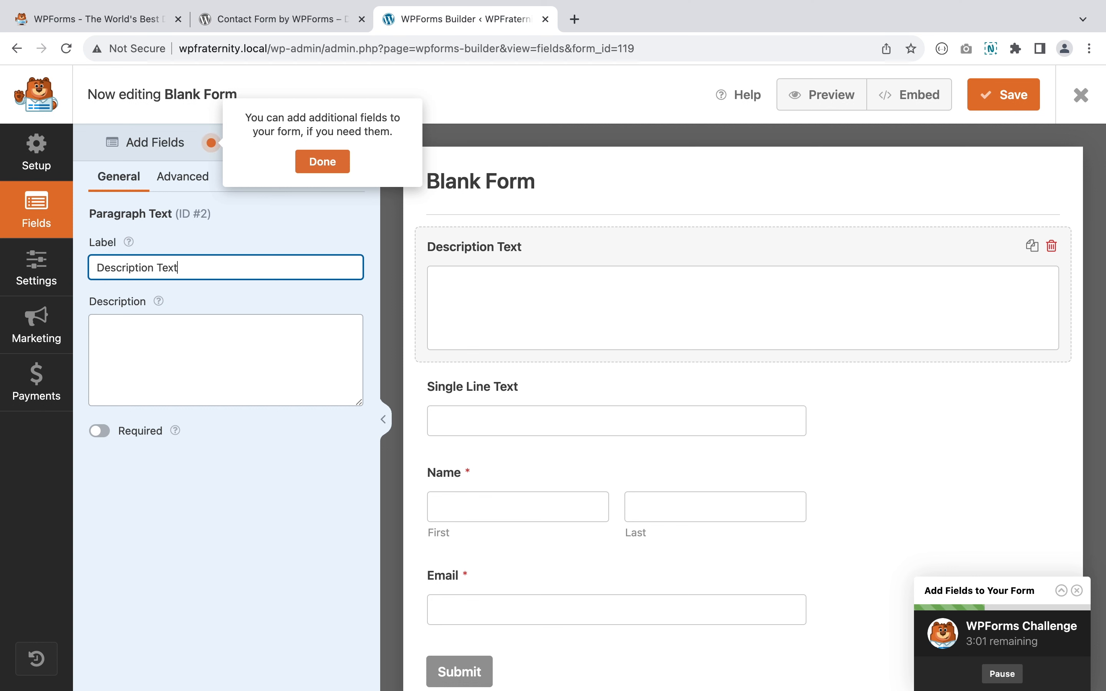
- Give the field the description 'Description will be here' and mark it required
{"action": "left_click", "coordinate": [227, 318]}
{"action": "type", "text": "D"}
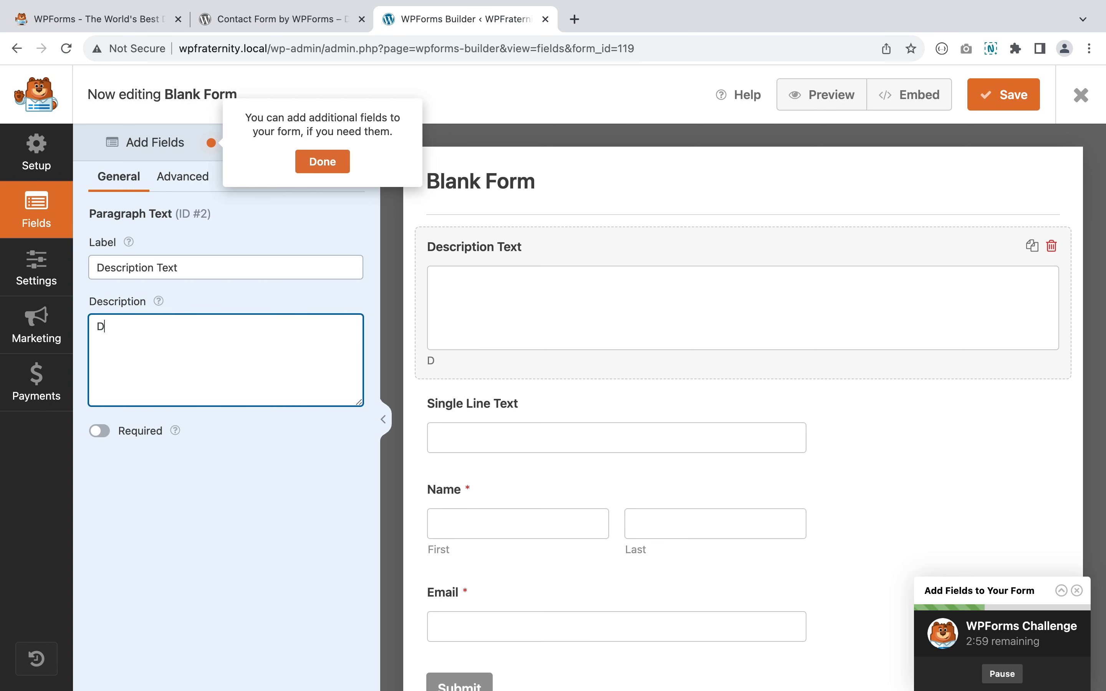
{"action": "type", "text": "escriotn"}
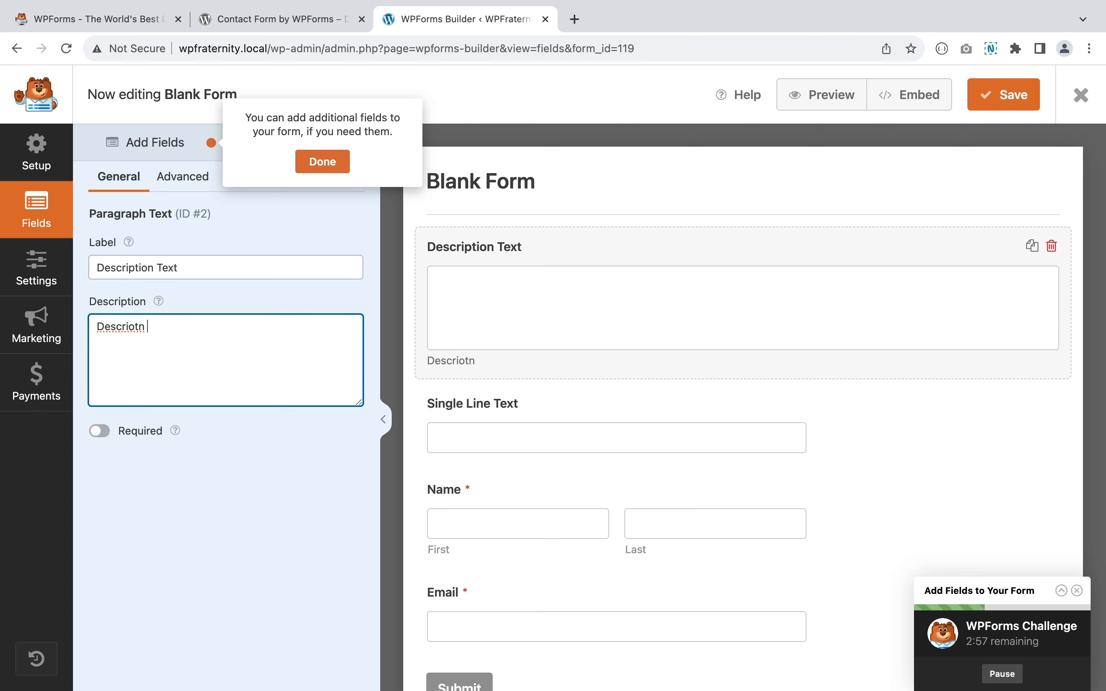
{"action": "key", "text": "super+a"}
{"action": "type", "text": "Des"}
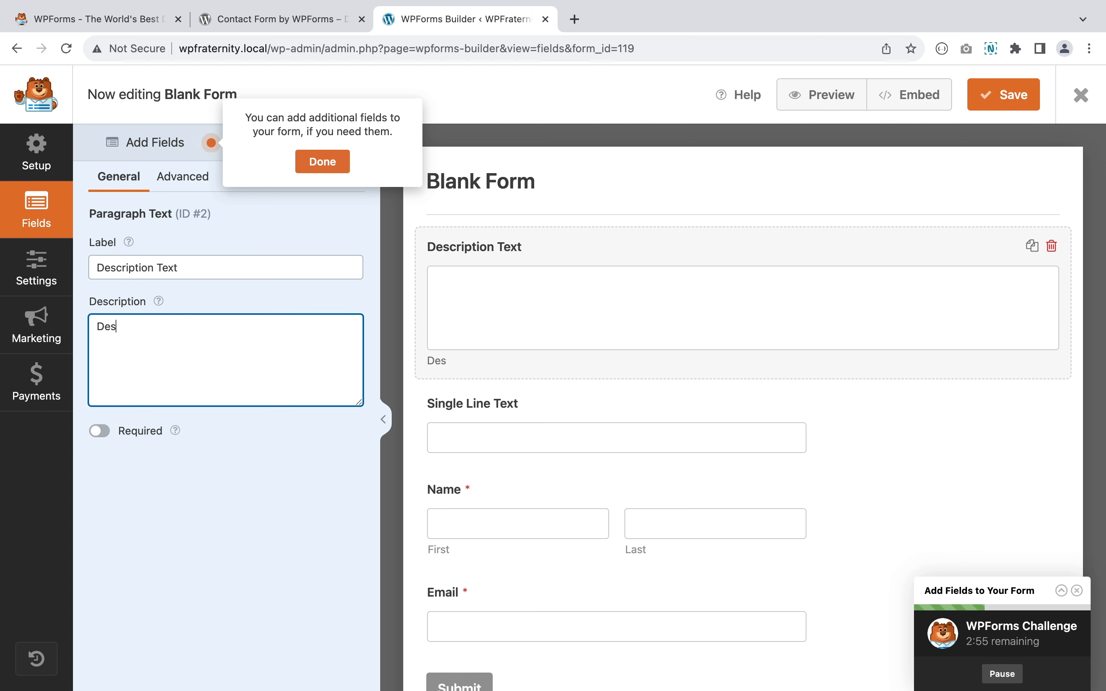
{"action": "type", "text": "cription"}
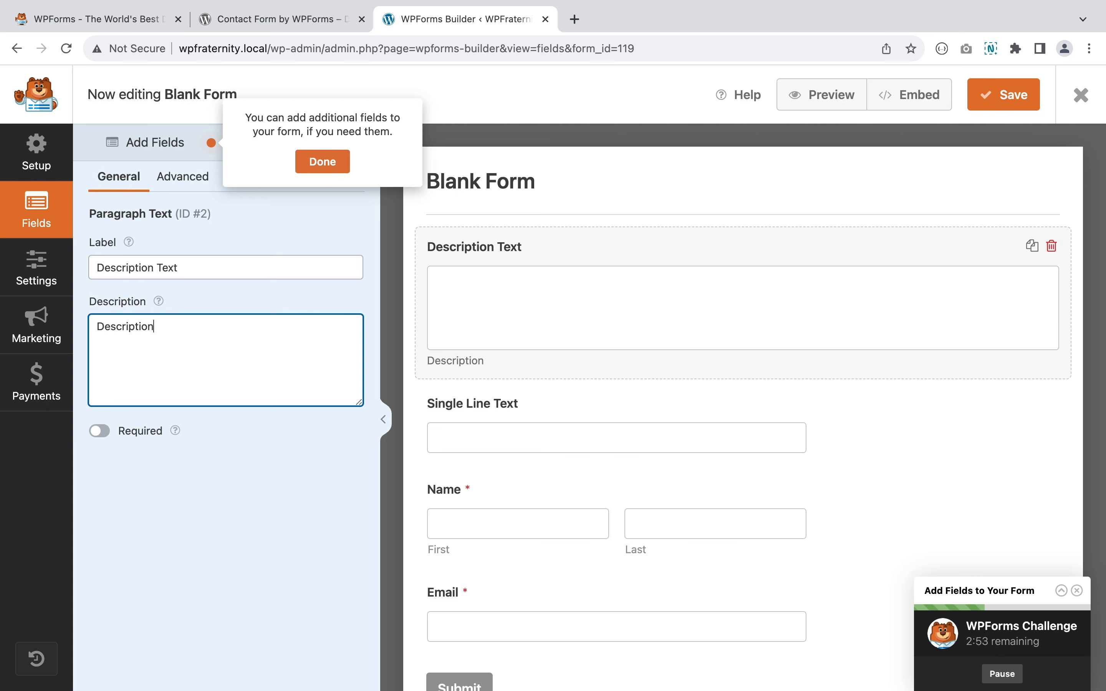
{"action": "type", "text": " will be here"}
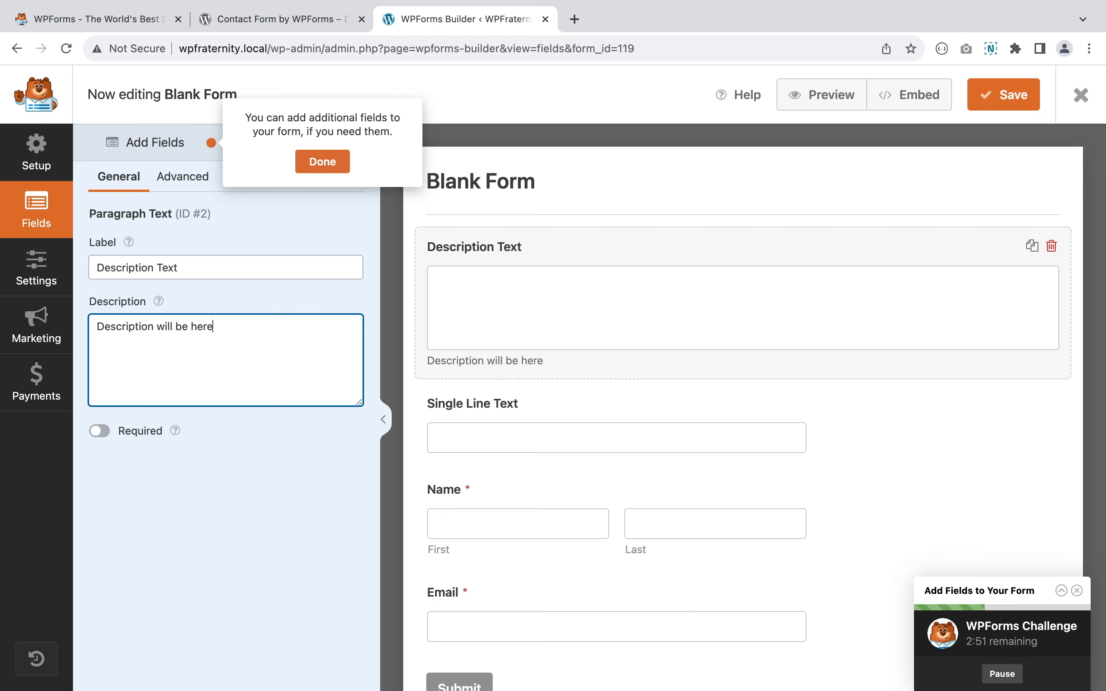
{"action": "left_click", "coordinate": [100, 430]}
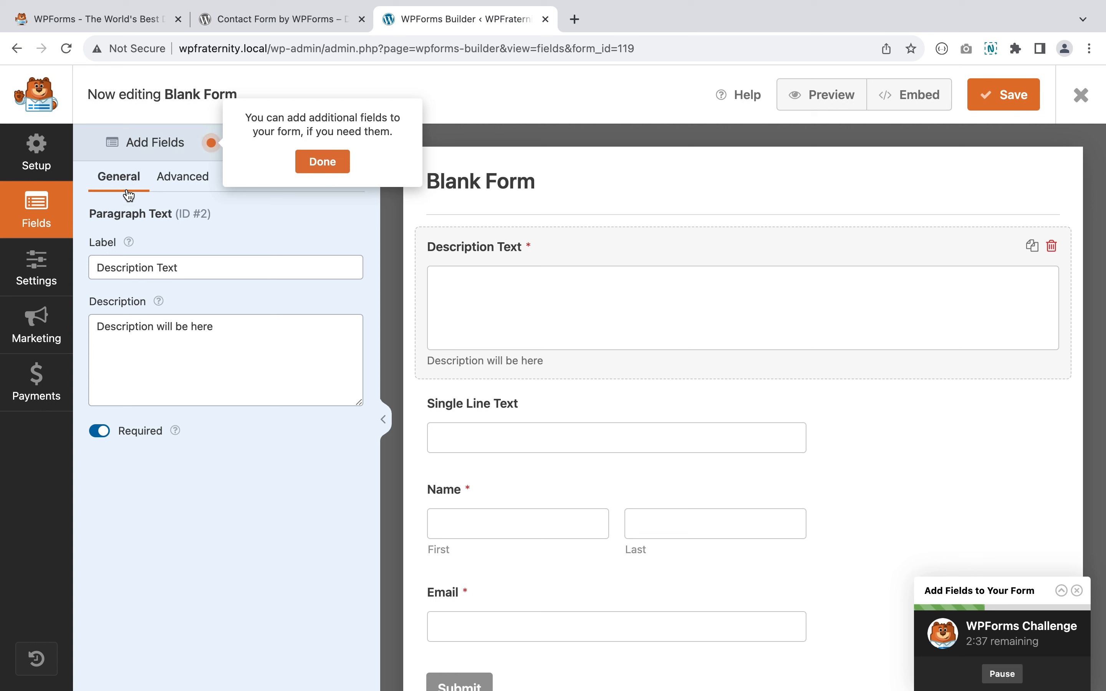
- Set the Description Text field size to Large with placeholder 'This is a placeholder test'
{"action": "left_click", "coordinate": [179, 181]}
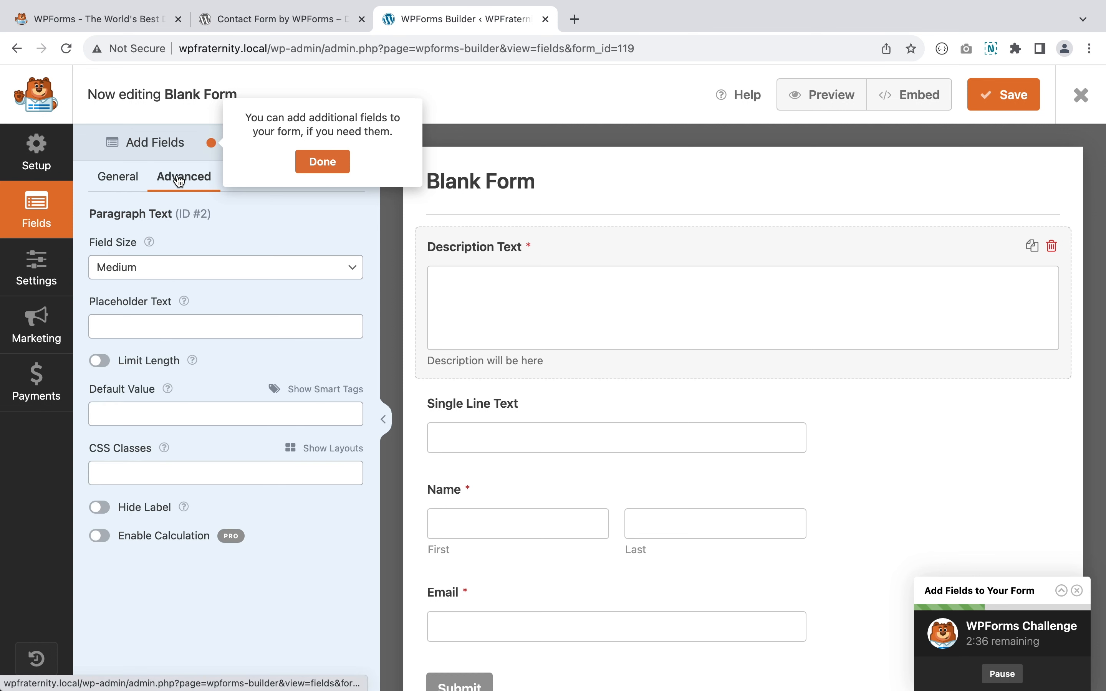
{"action": "left_click", "coordinate": [149, 271]}
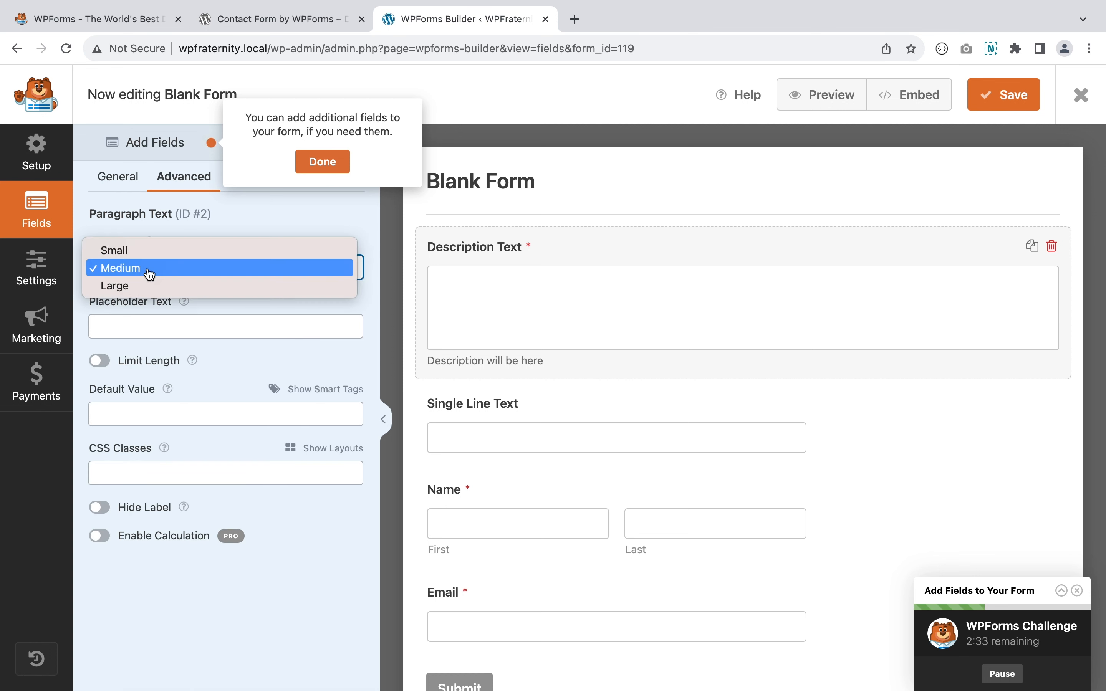
{"action": "left_click", "coordinate": [148, 284]}
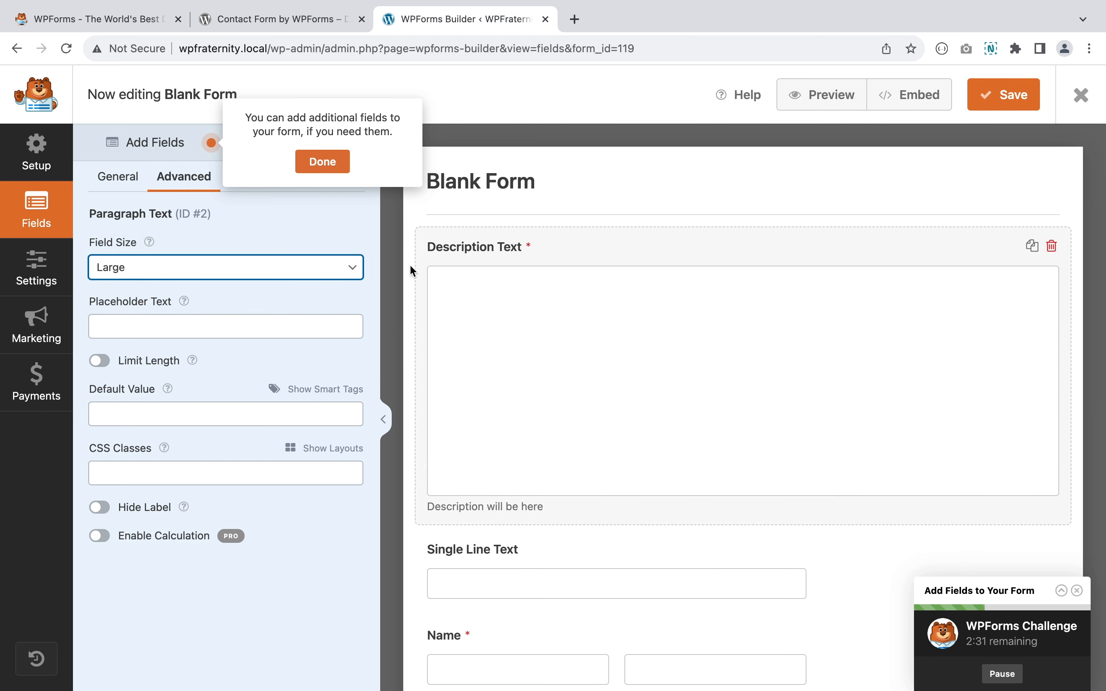
{"action": "left_click", "coordinate": [198, 319]}
{"action": "left_click", "coordinate": [222, 355]}
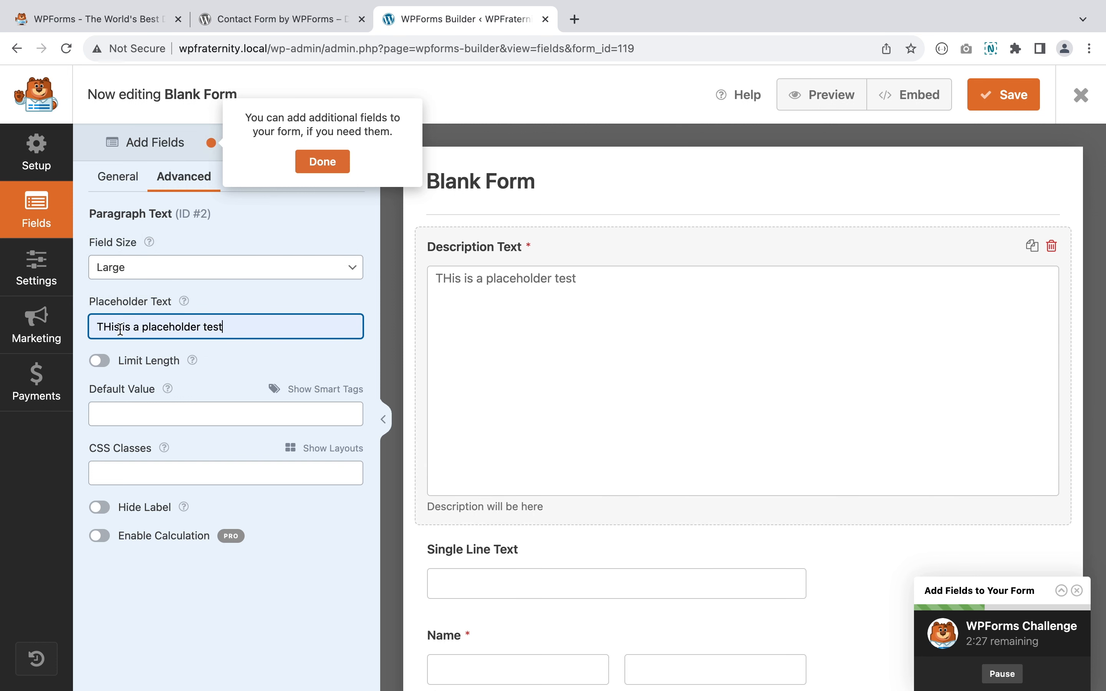
{"action": "key", "text": "BackSpace"}
{"action": "type", "text": "h"}
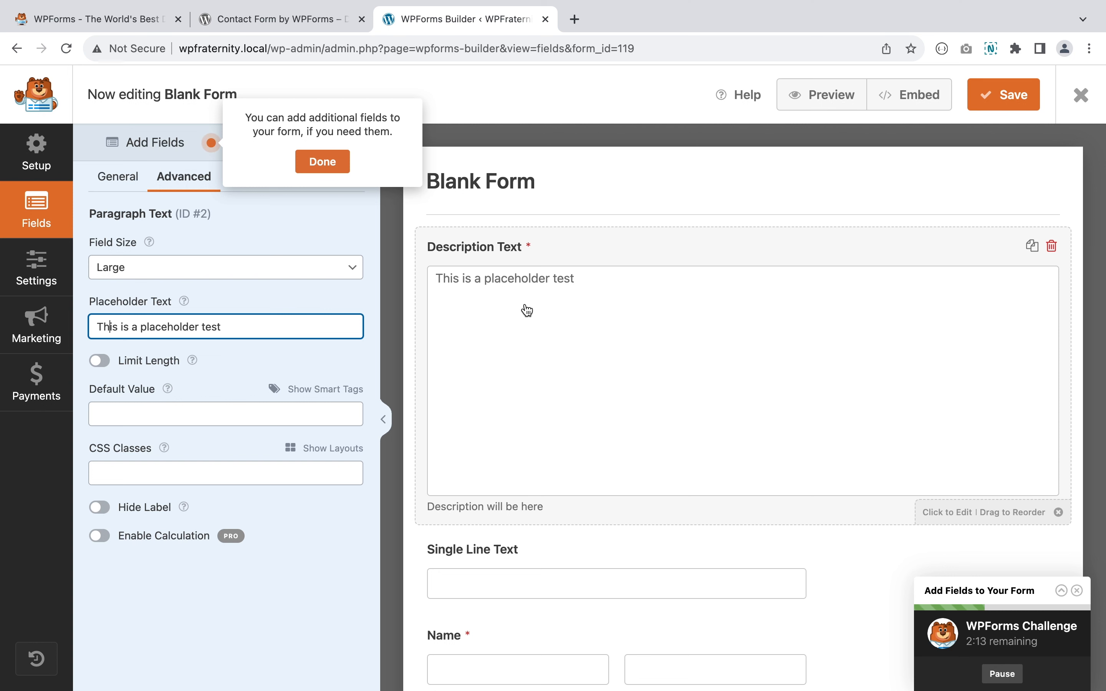
{"action": "scroll", "coordinate": [527, 311], "scroll_direction": "down", "scroll_amount": 4}
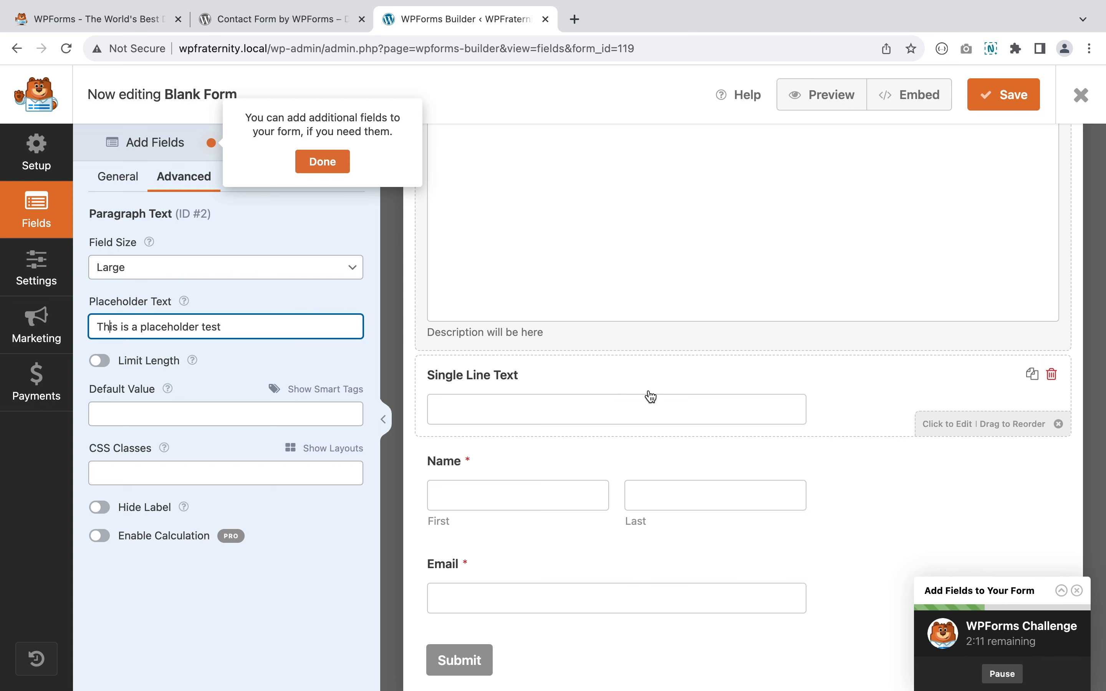
- Duplicate the Single Line Text field
{"action": "left_click", "coordinate": [498, 383]}
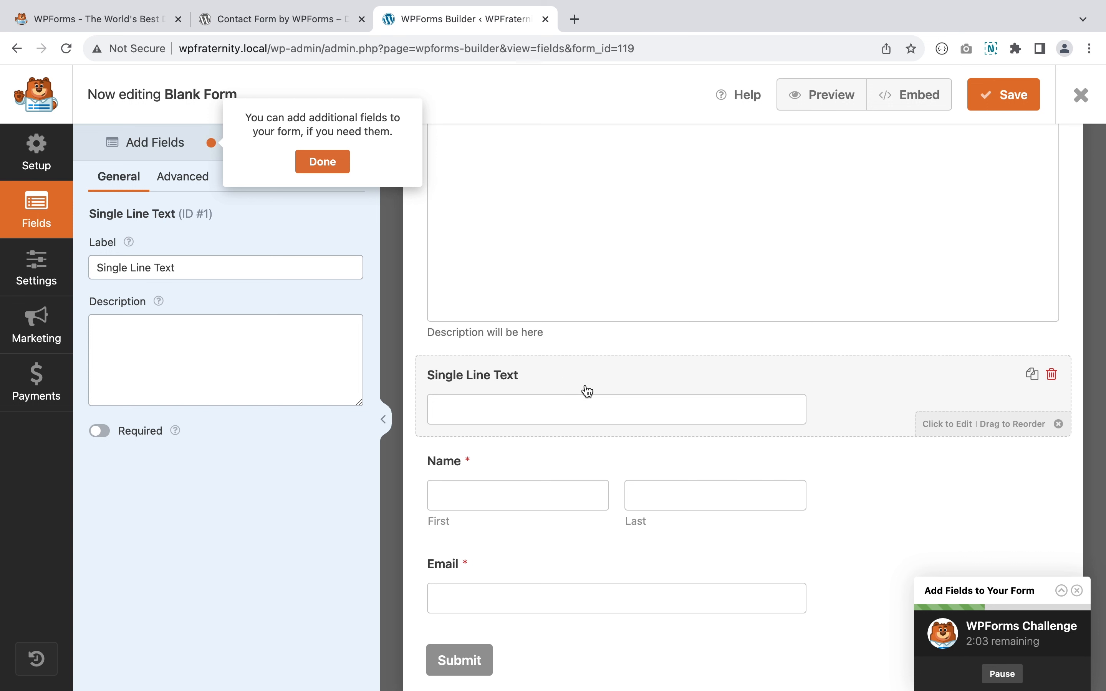
{"action": "left_click", "coordinate": [1032, 375]}
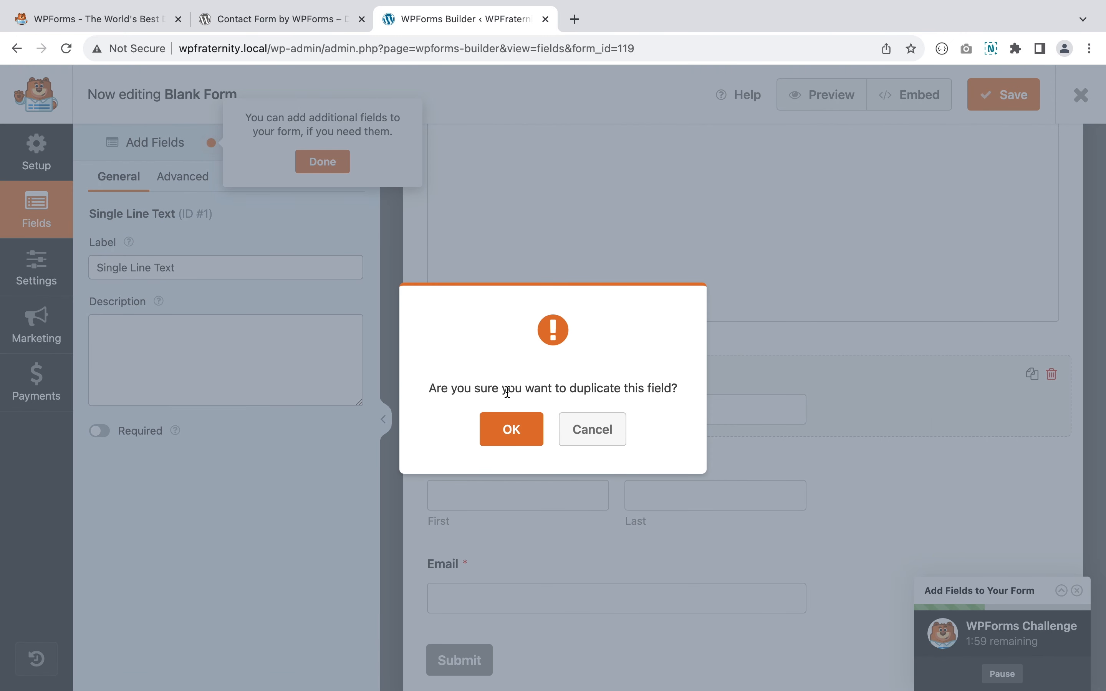
{"action": "left_click", "coordinate": [529, 430]}
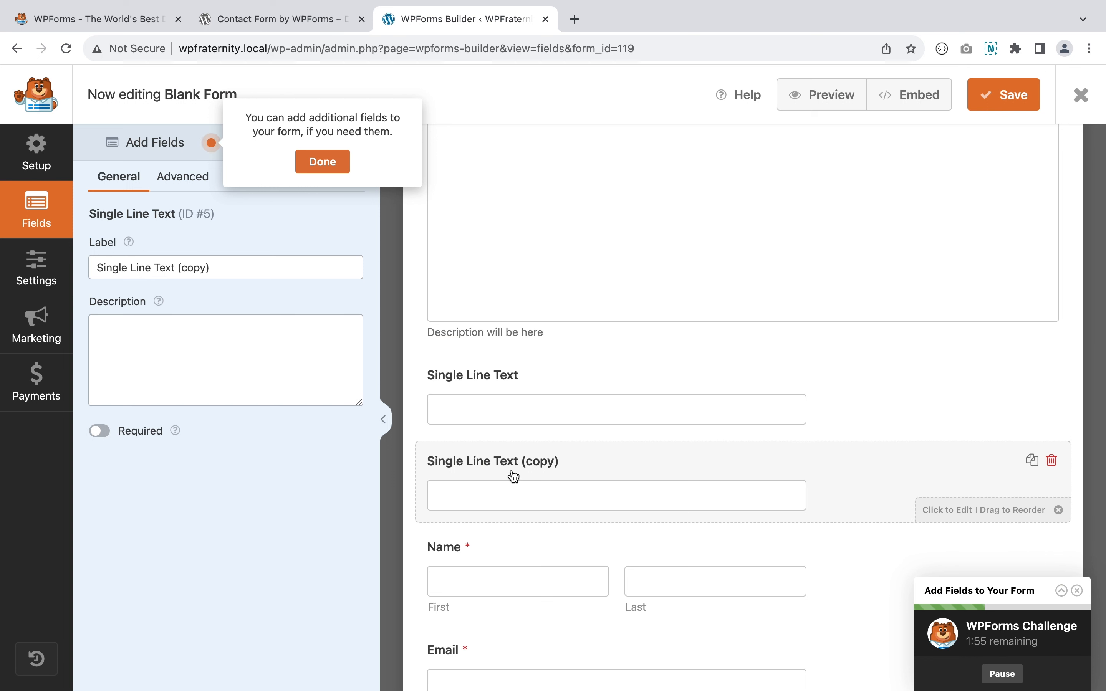
- Rename the copy 'Single Line Text Field Two' and make it required
{"action": "left_click", "coordinate": [255, 270]}
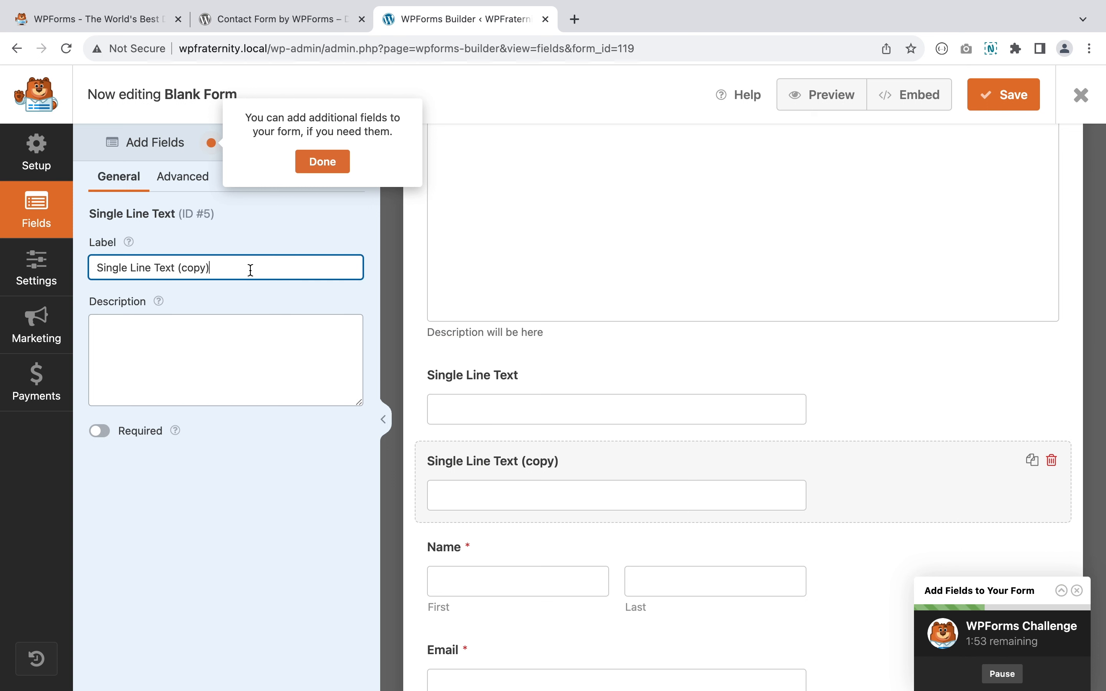
{"action": "key", "text": "BackSpace"}
{"action": "key", "text": "BackSpace"}
{"action": "key", "text": "BackSpace"}
{"action": "key", "text": "BackSpace"}
{"action": "key", "text": "BackSpace"}
{"action": "key", "text": "BackSpace"}
{"action": "key", "text": "BackSpace"}
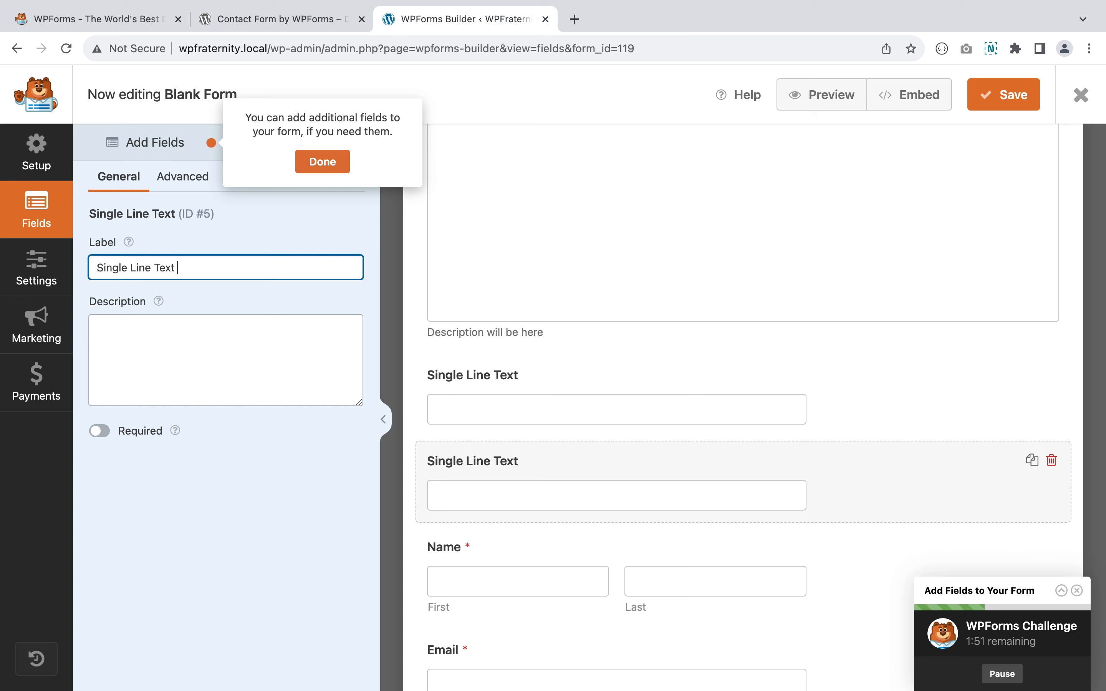
{"action": "type", "text": "Field "}
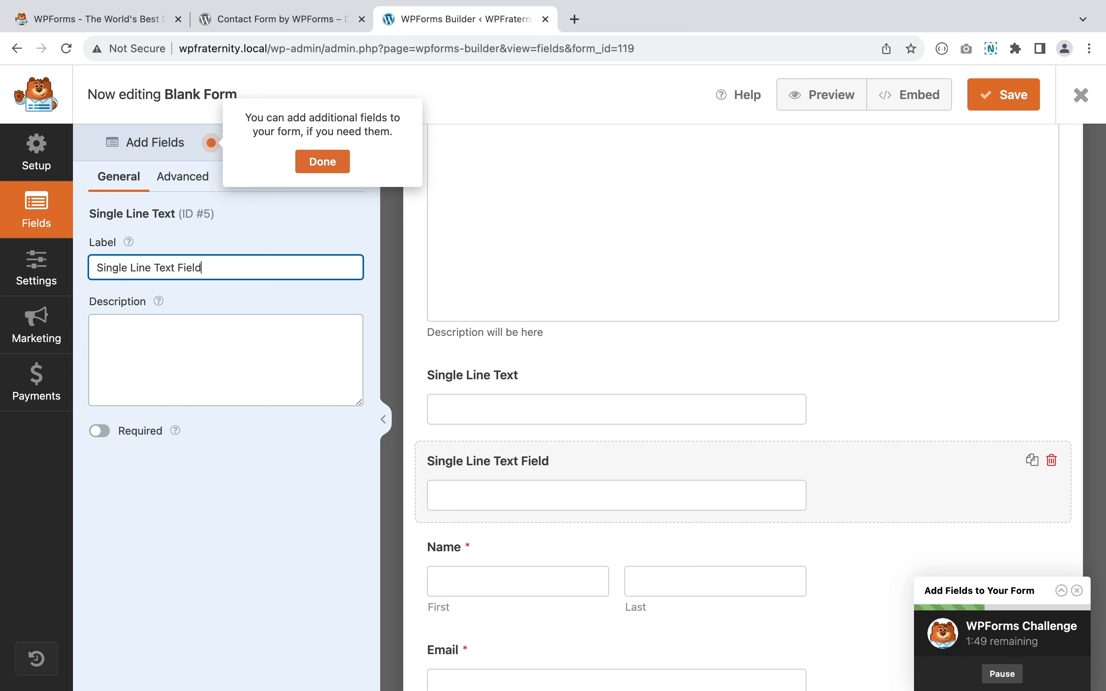
{"action": "type", "text": "Two"}
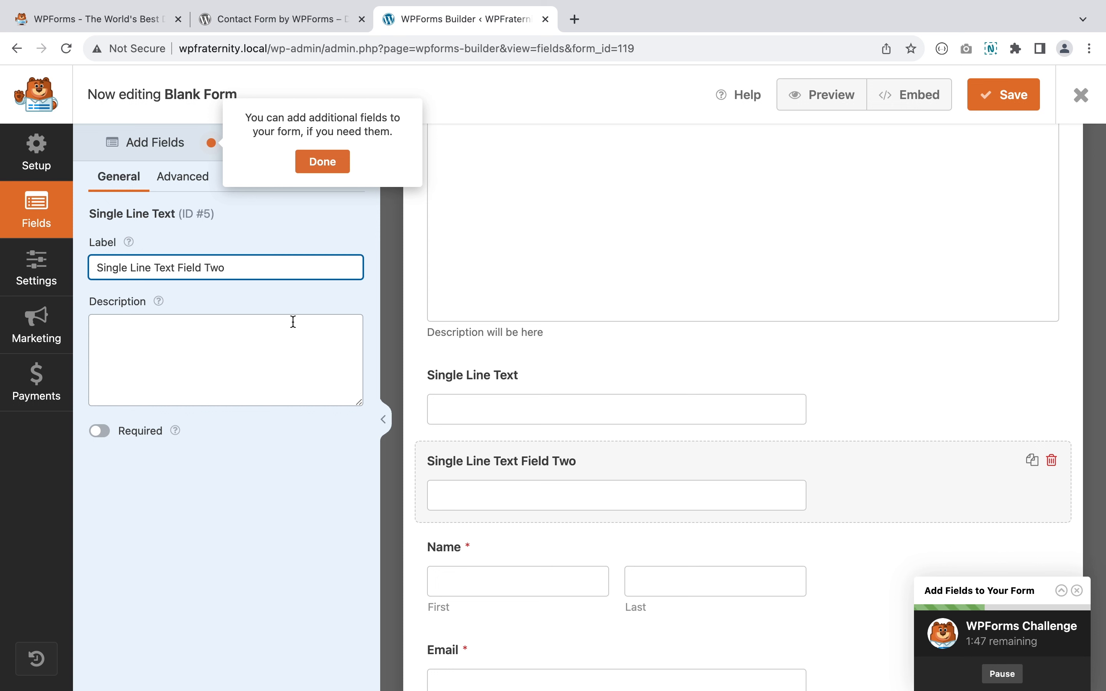
{"action": "left_click", "coordinate": [99, 430]}
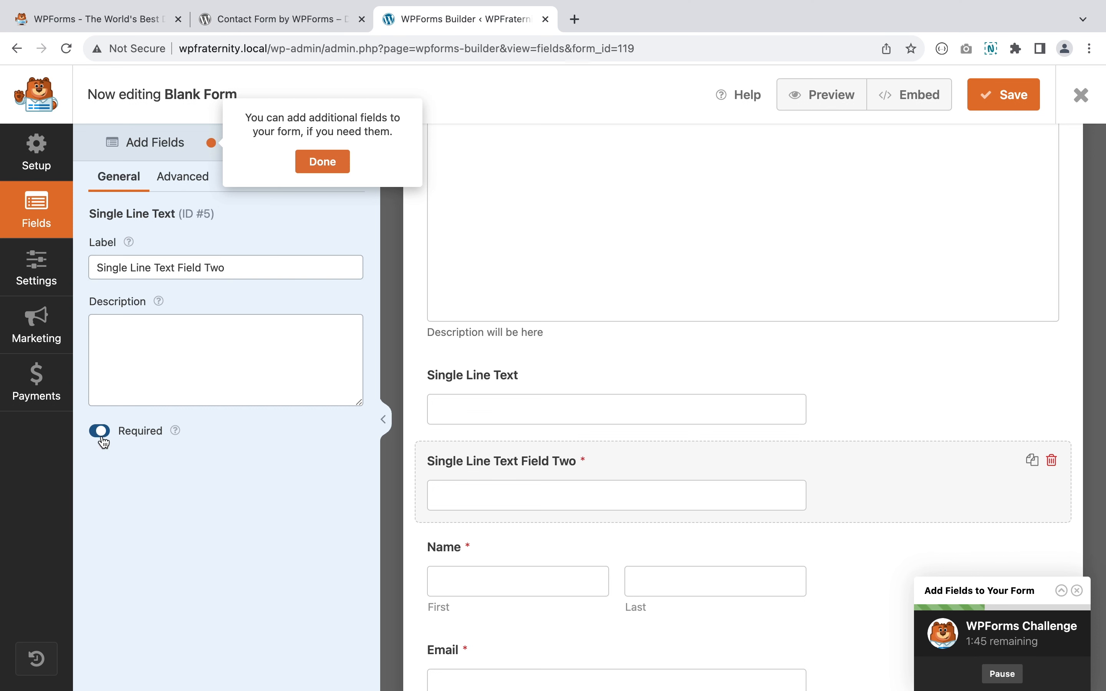
{"action": "scroll", "coordinate": [511, 437], "scroll_direction": "down", "scroll_amount": 3}
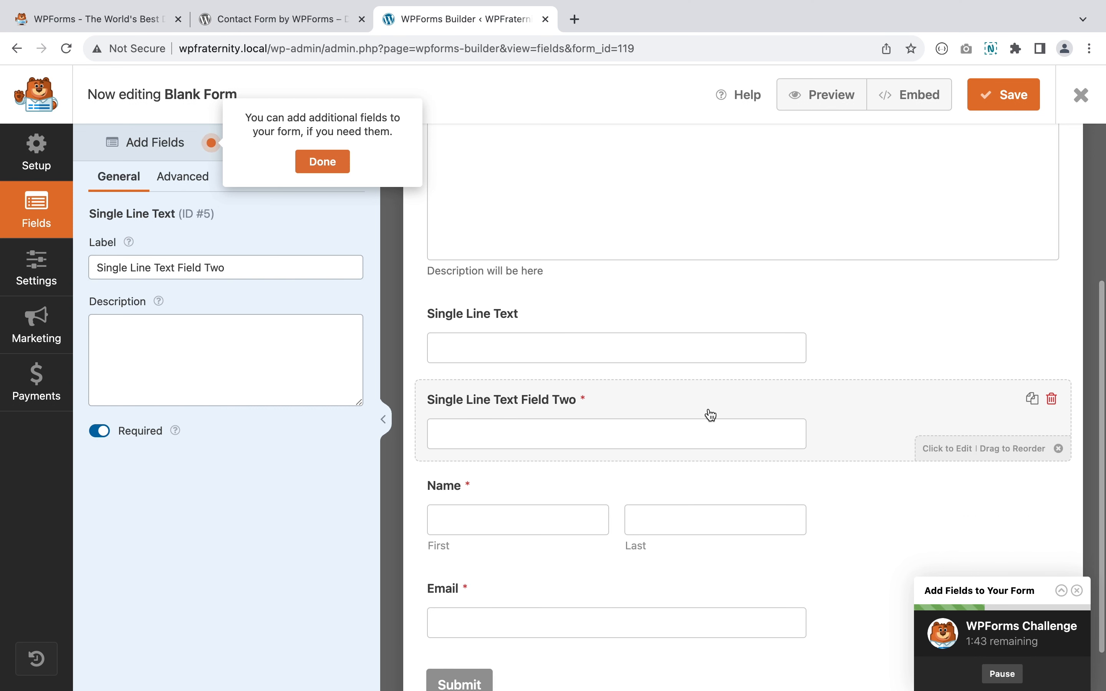
{"action": "scroll", "coordinate": [709, 414], "scroll_direction": "down", "scroll_amount": 1}
{"action": "scroll", "coordinate": [710, 416], "scroll_direction": "down", "scroll_amount": 1}
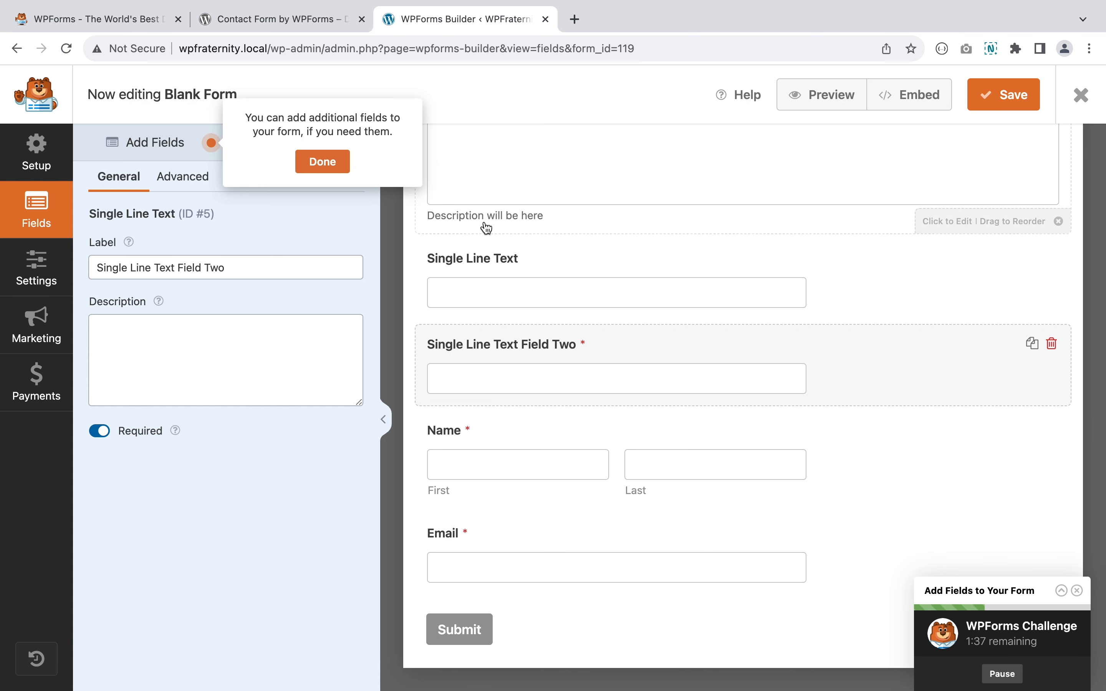
{"action": "scroll", "coordinate": [548, 190], "scroll_direction": "up", "scroll_amount": 6}
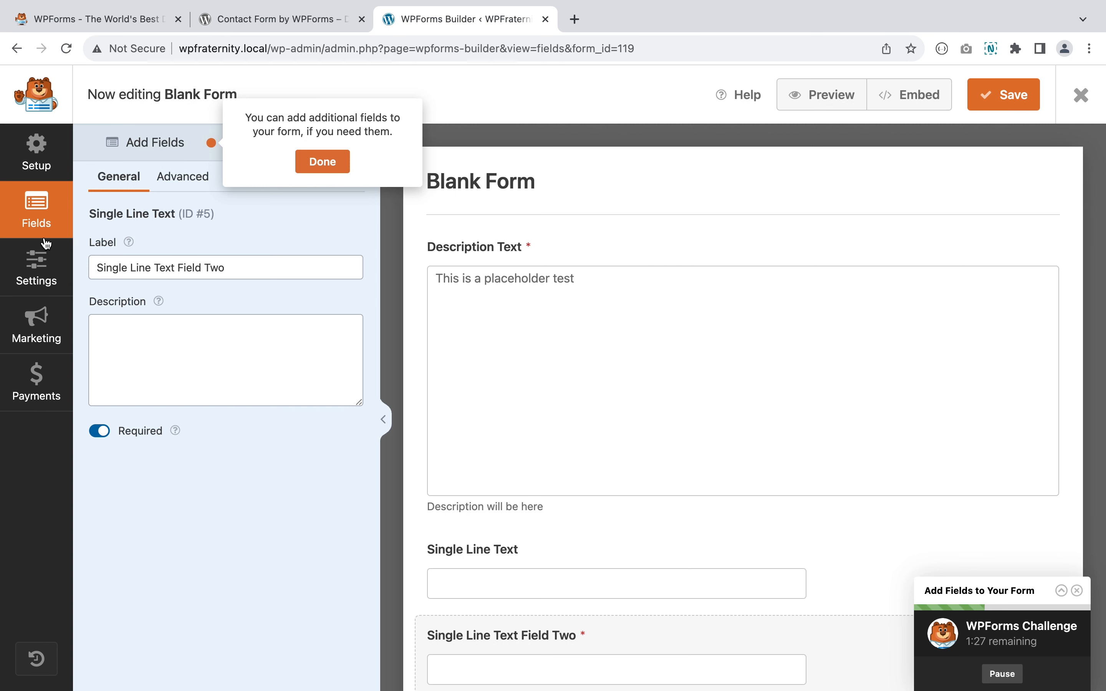
- Rename the form 'This is our first contact form' and add a short form description
{"action": "left_click", "coordinate": [36, 280]}
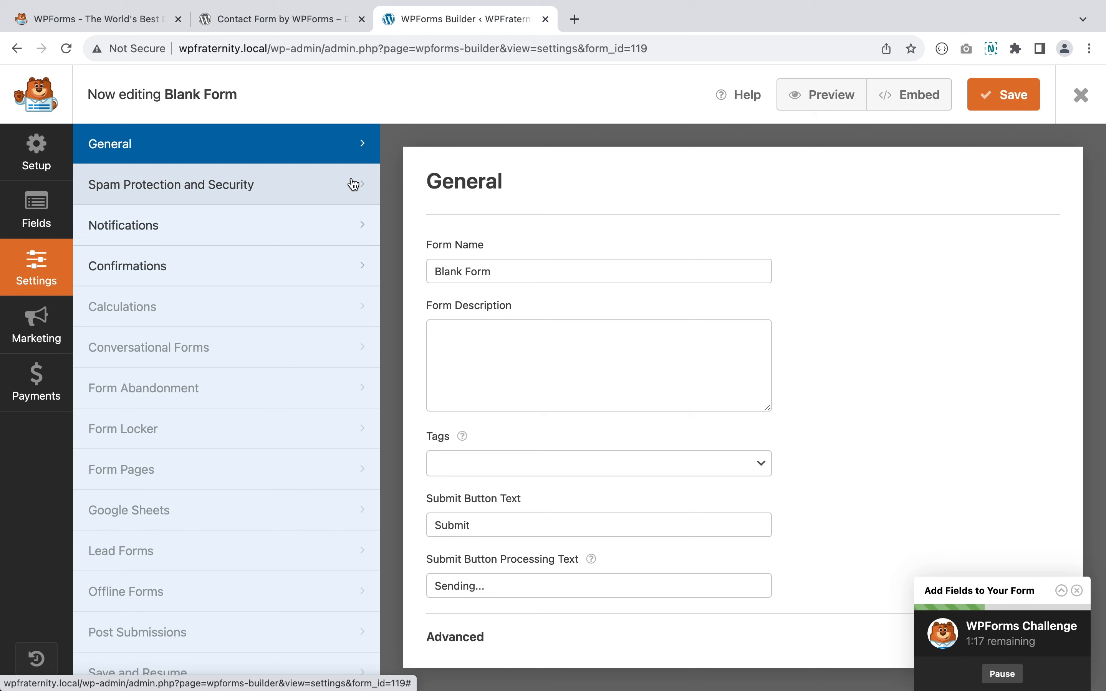
{"action": "left_click", "coordinate": [502, 273]}
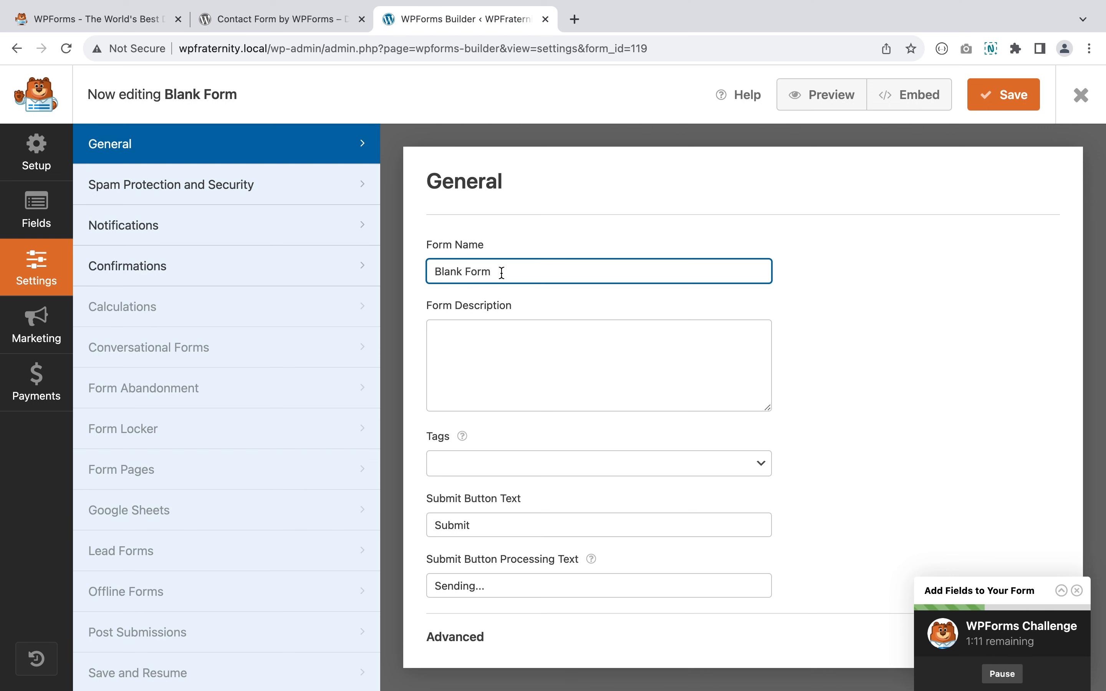
{"action": "key", "text": "super+a"}
{"action": "type", "text": "This "}
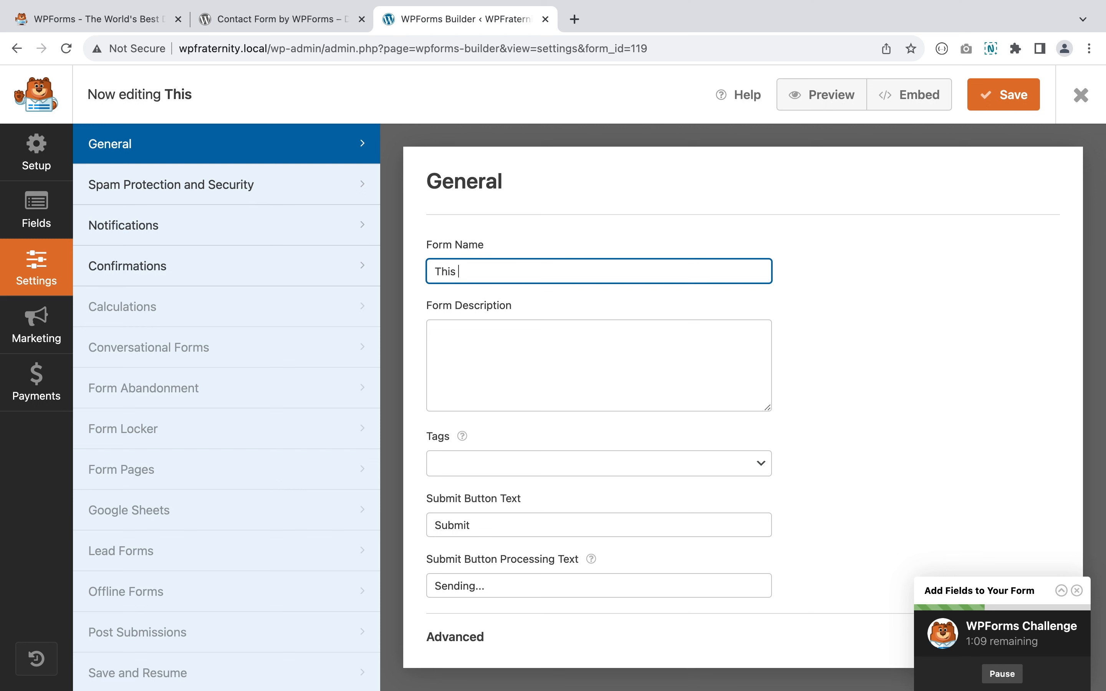
{"action": "type", "text": "is our fir"}
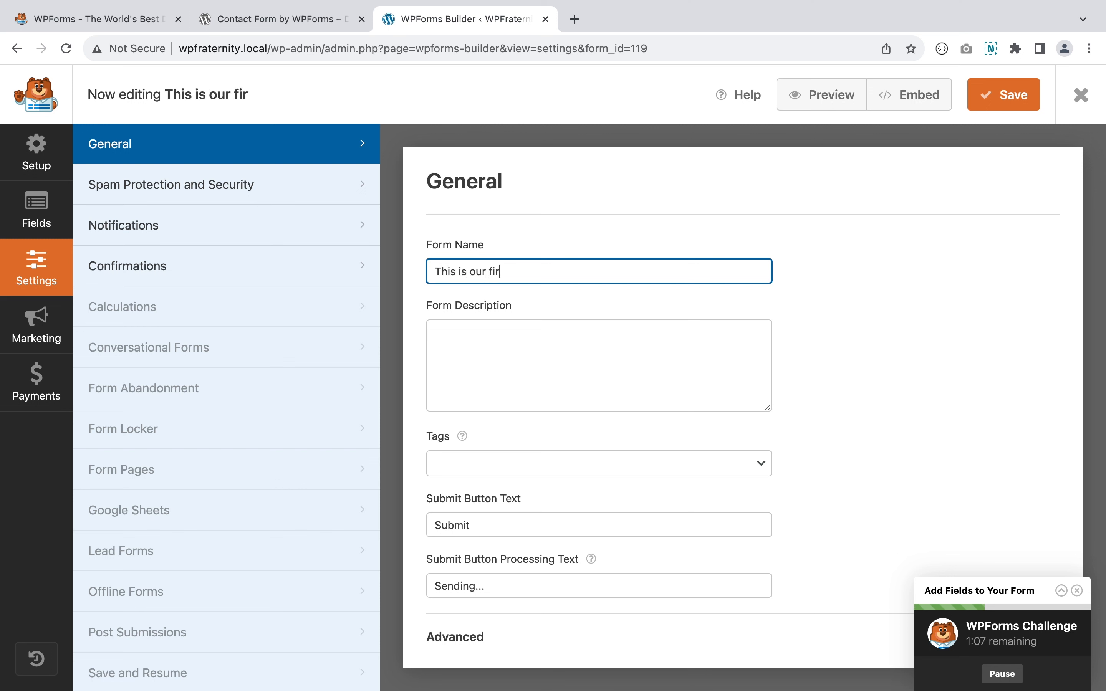
{"action": "type", "text": "st cont"}
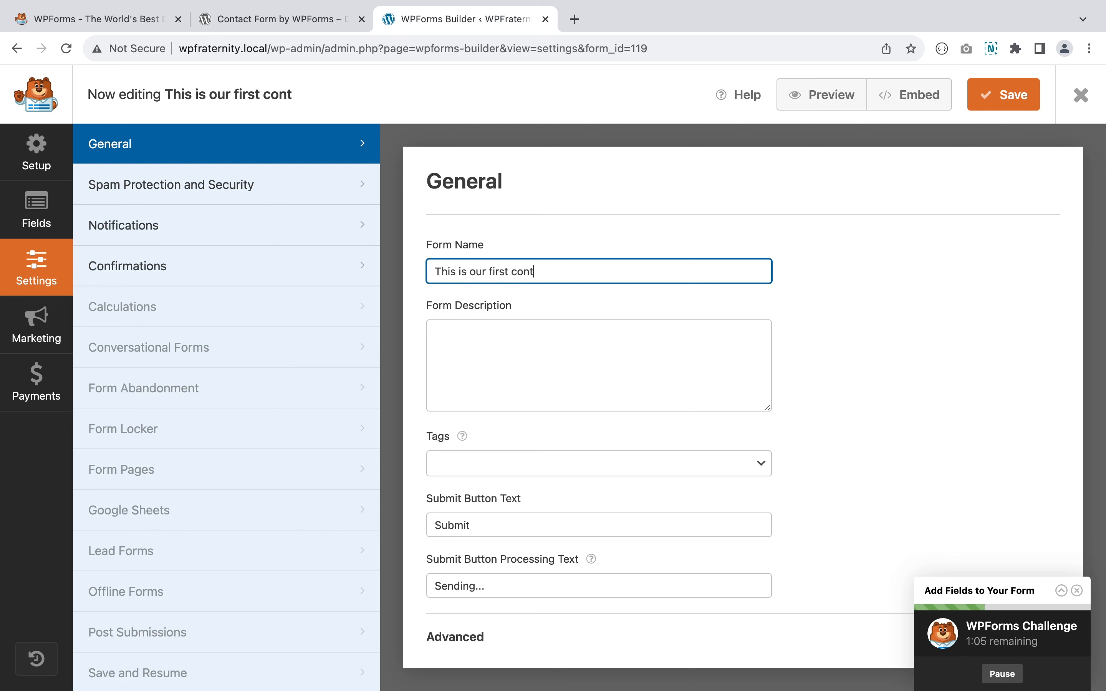
{"action": "type", "text": "act form"}
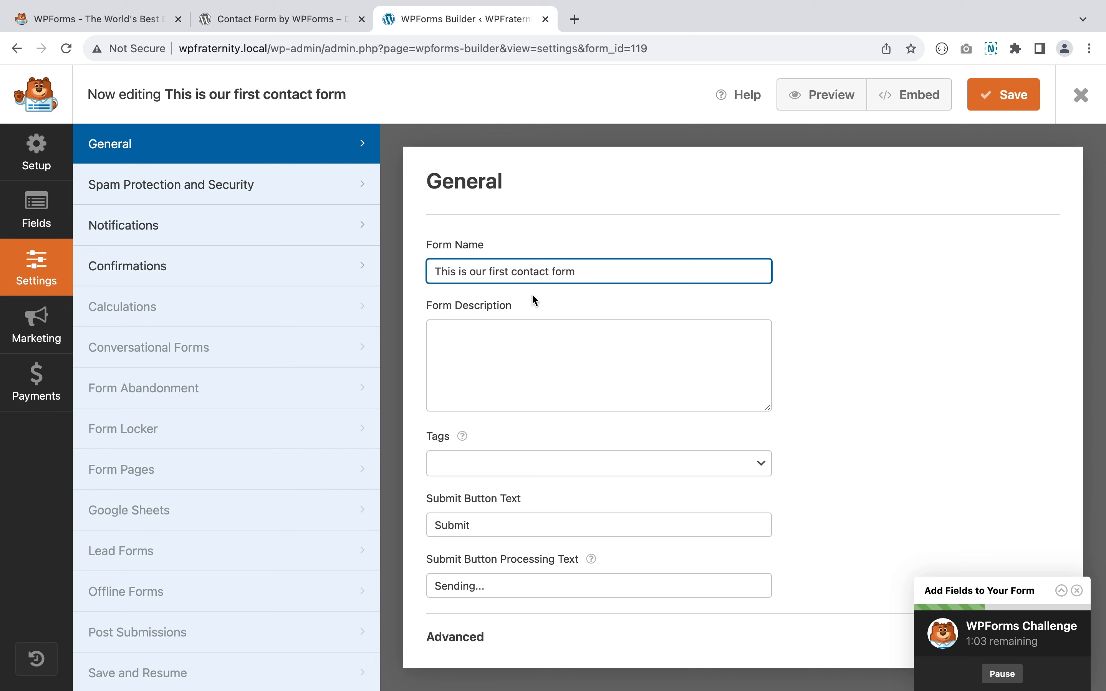
{"action": "left_click", "coordinate": [532, 331]}
{"action": "type", "text": "This is"}
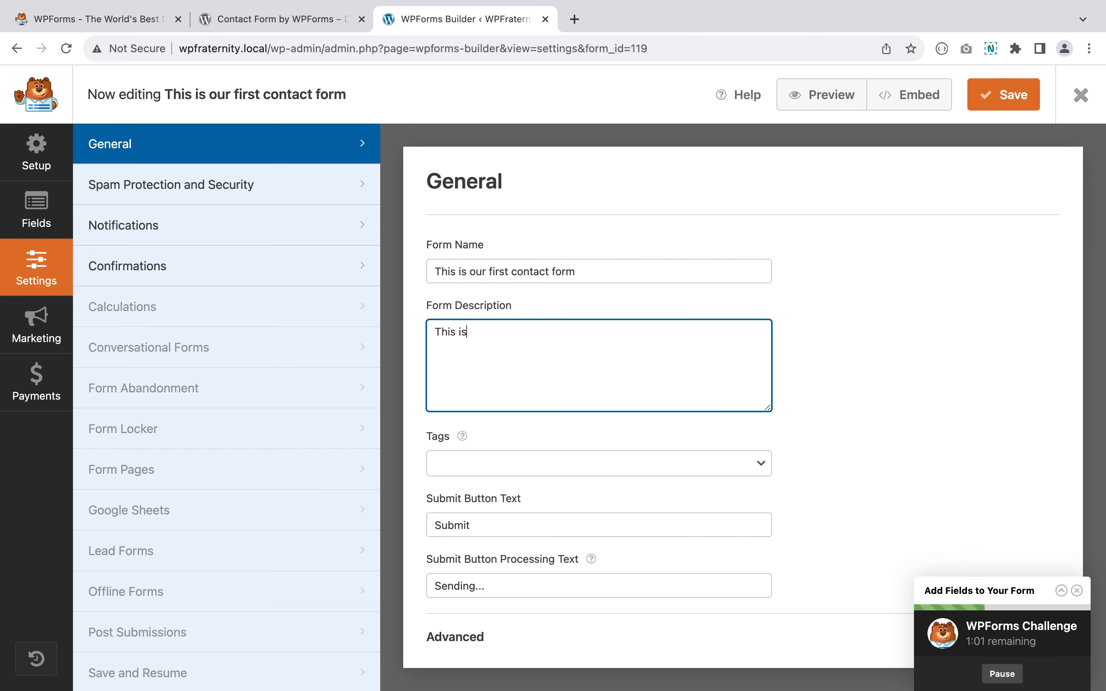
{"action": "type", "text": " our form descri"}
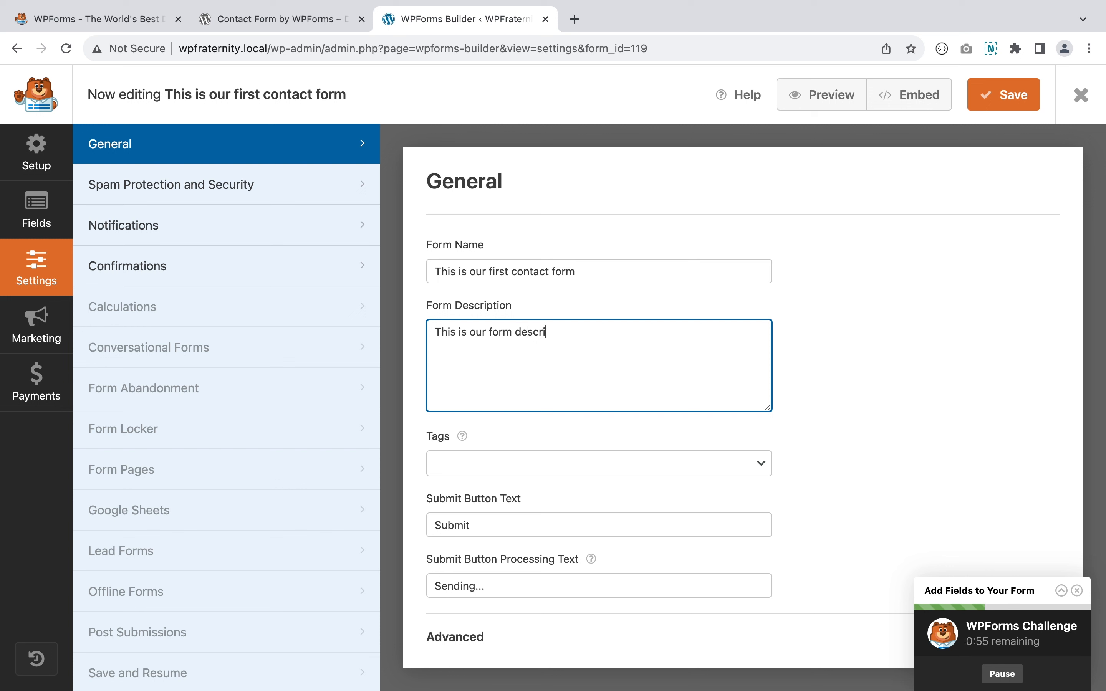
{"action": "type", "text": "tion"}
- Set the submit button text to 'Submit your message' and processing text to 'Testing...'
{"action": "left_click", "coordinate": [510, 524]}
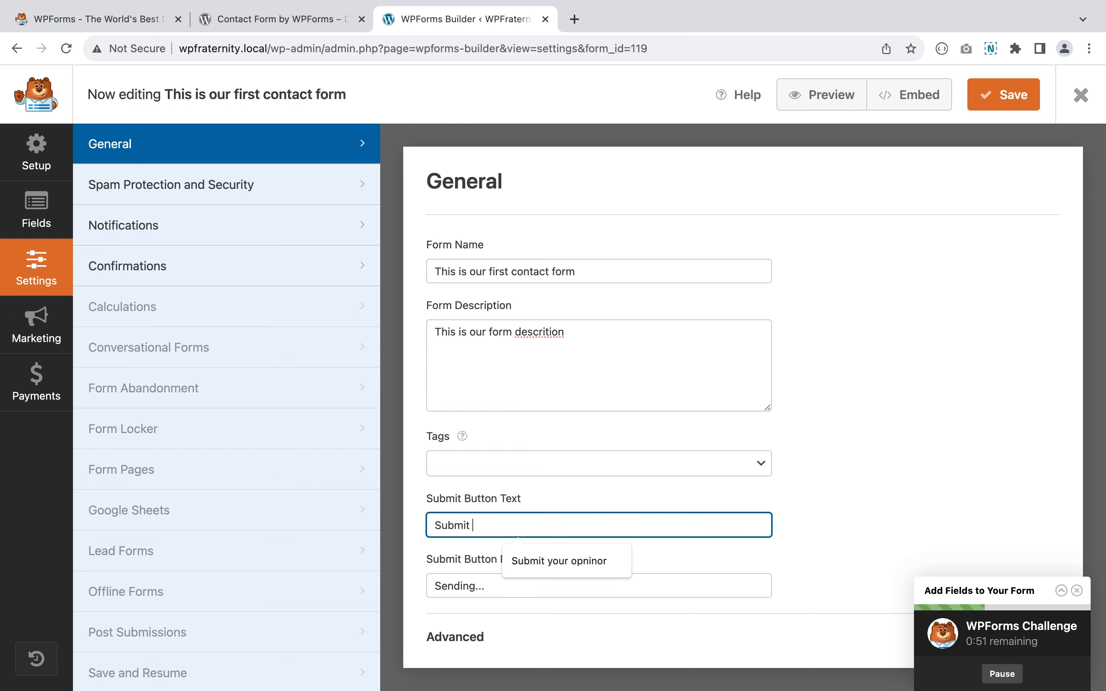
{"action": "type", "text": "your"}
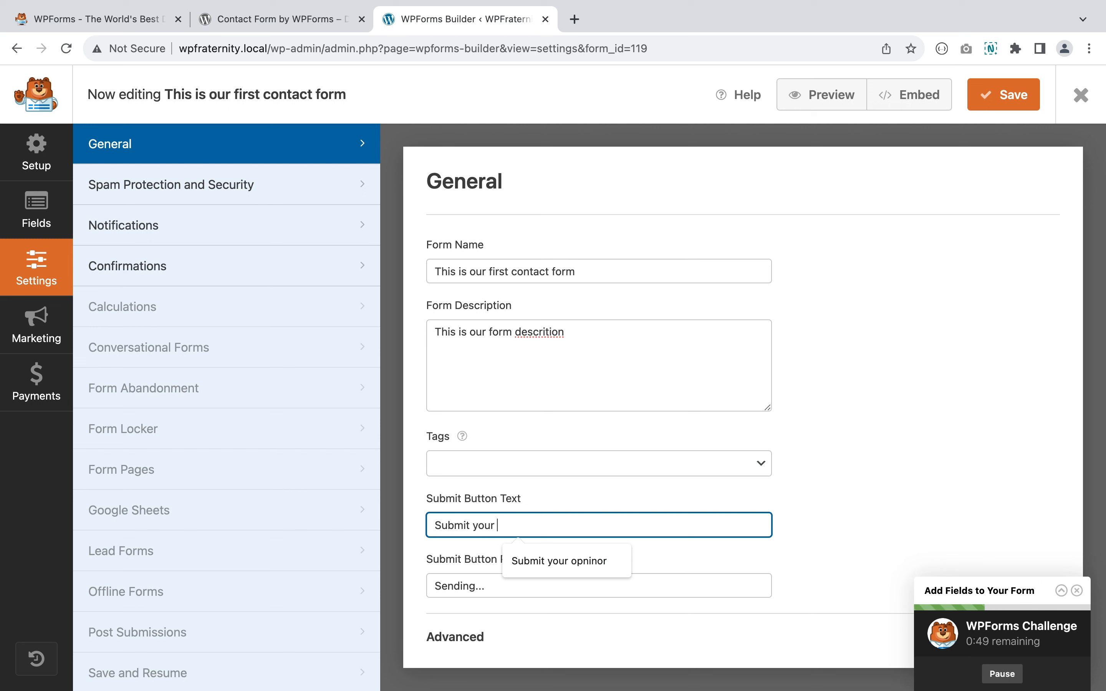
{"action": "type", "text": " t"}
{"action": "key", "text": "BackSpace"}
{"action": "type", "text": "m"}
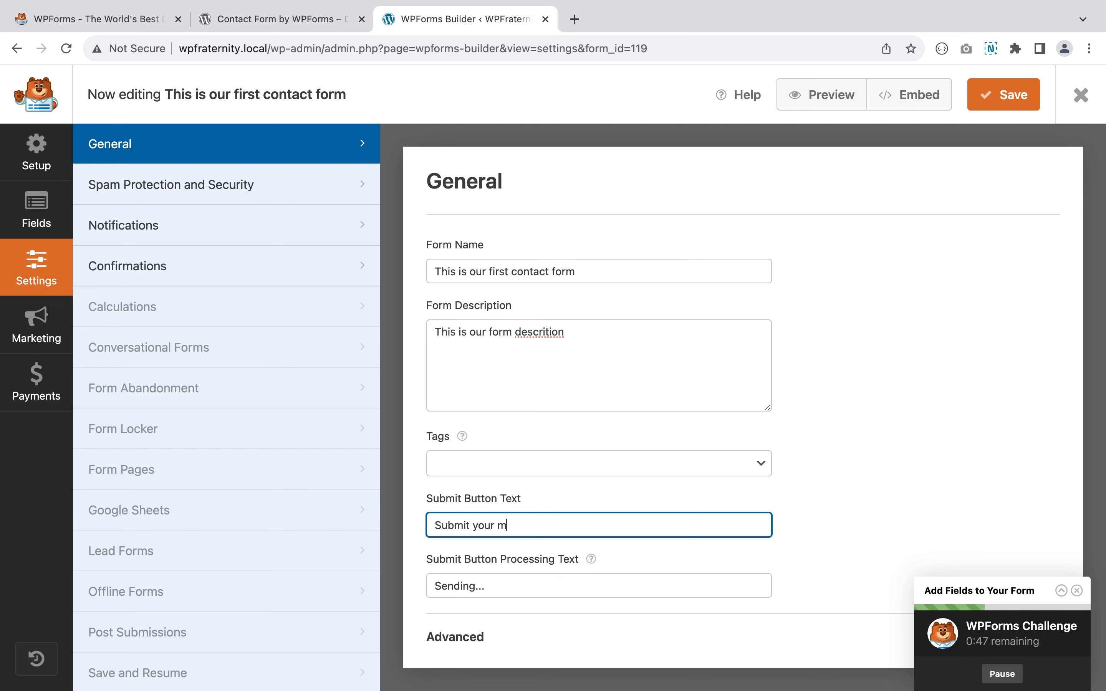
{"action": "type", "text": "essage"}
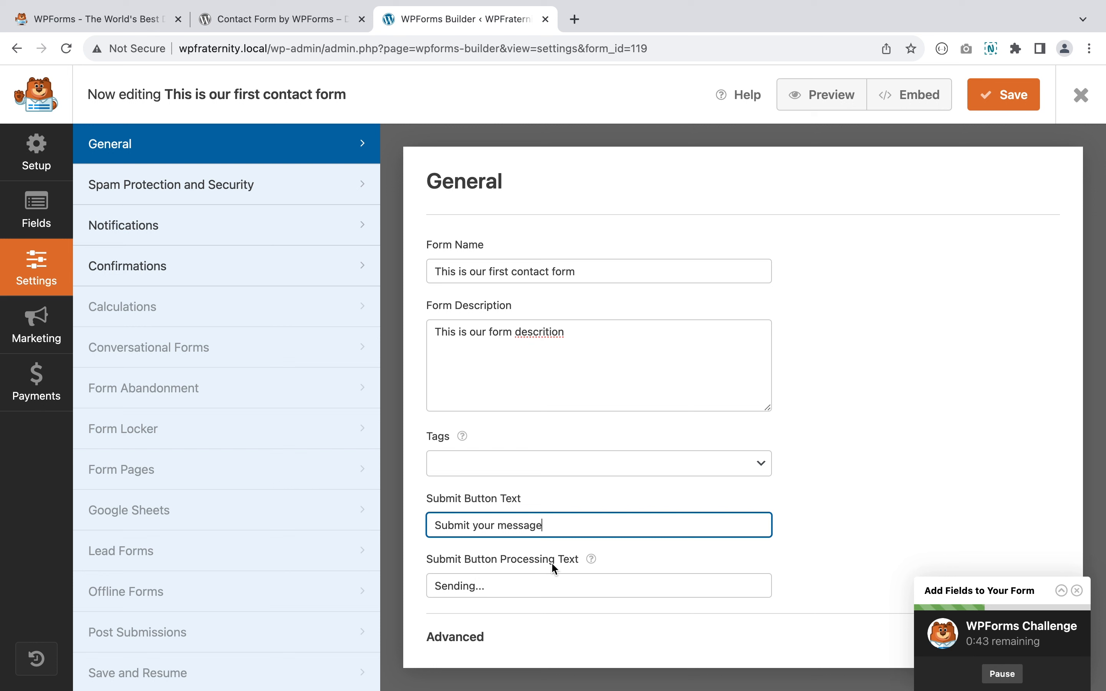
{"action": "left_click", "coordinate": [475, 586]}
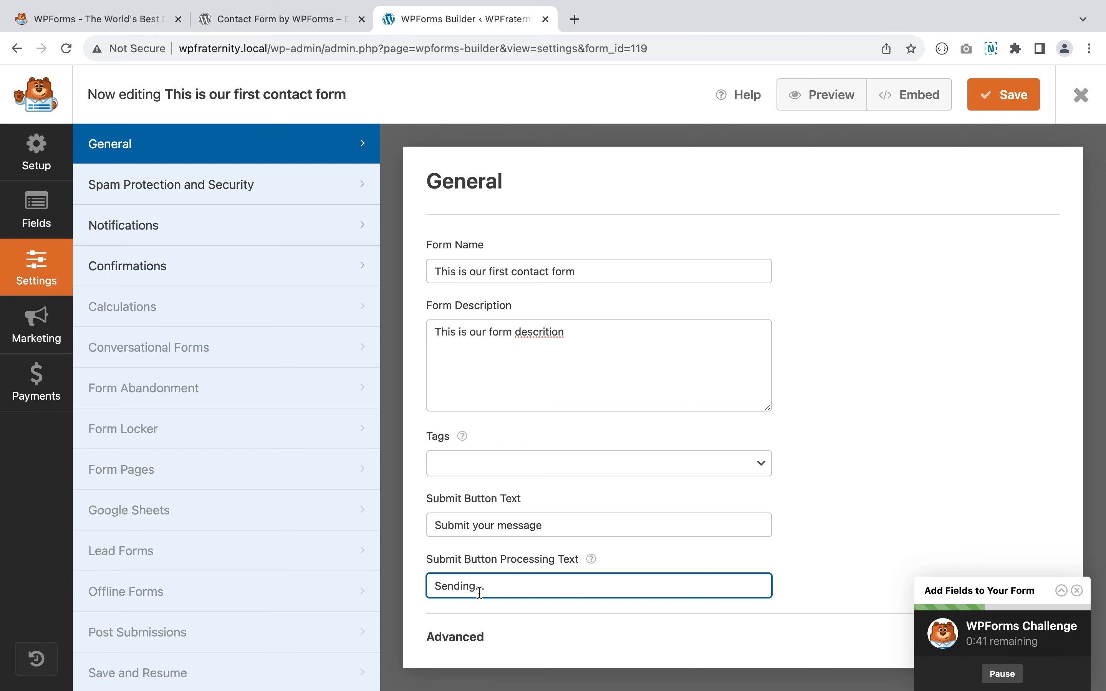
{"action": "left_click_drag", "start_coordinate": [476, 587], "coordinate": [435, 586]}
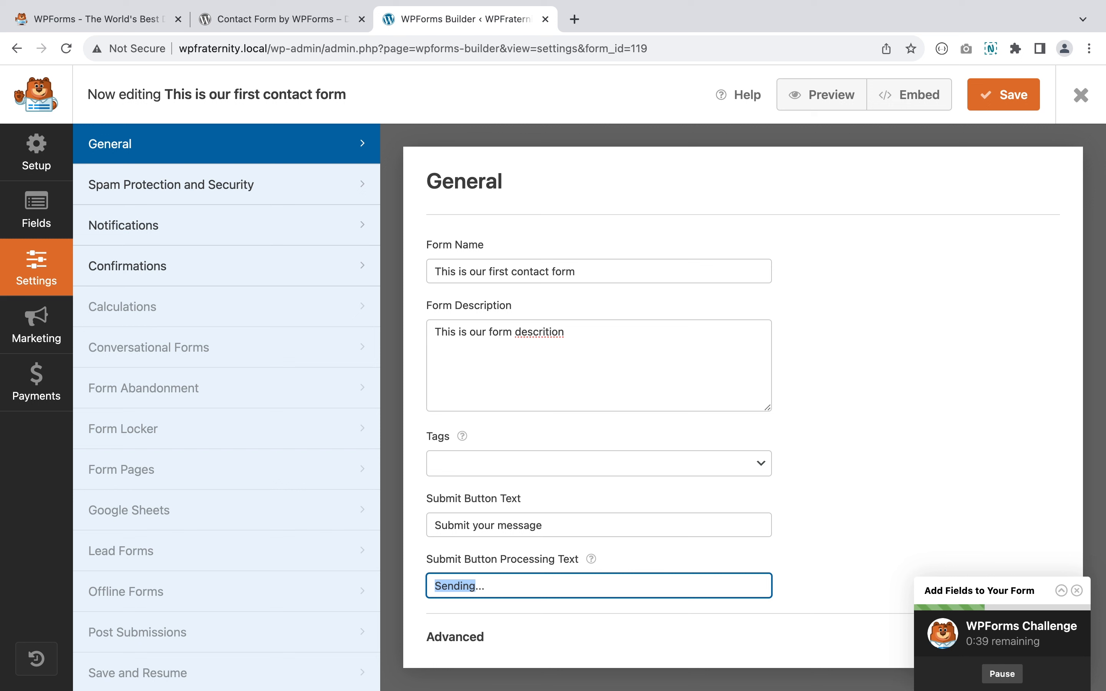
{"action": "type", "text": "Testi"}
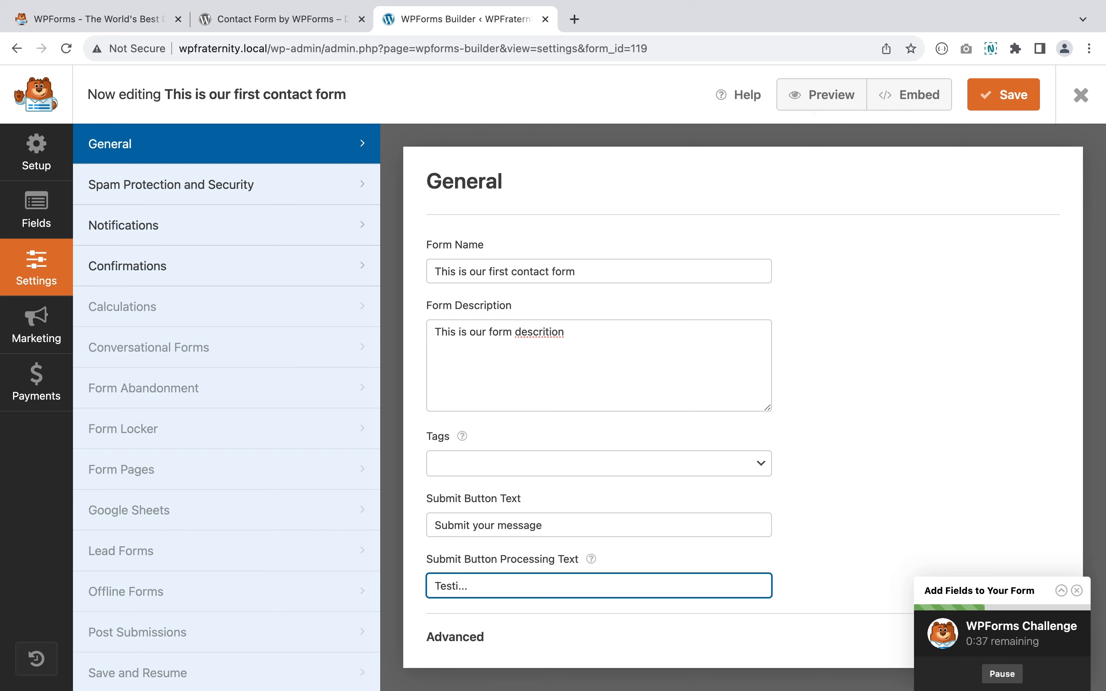
{"action": "type", "text": "ng"}
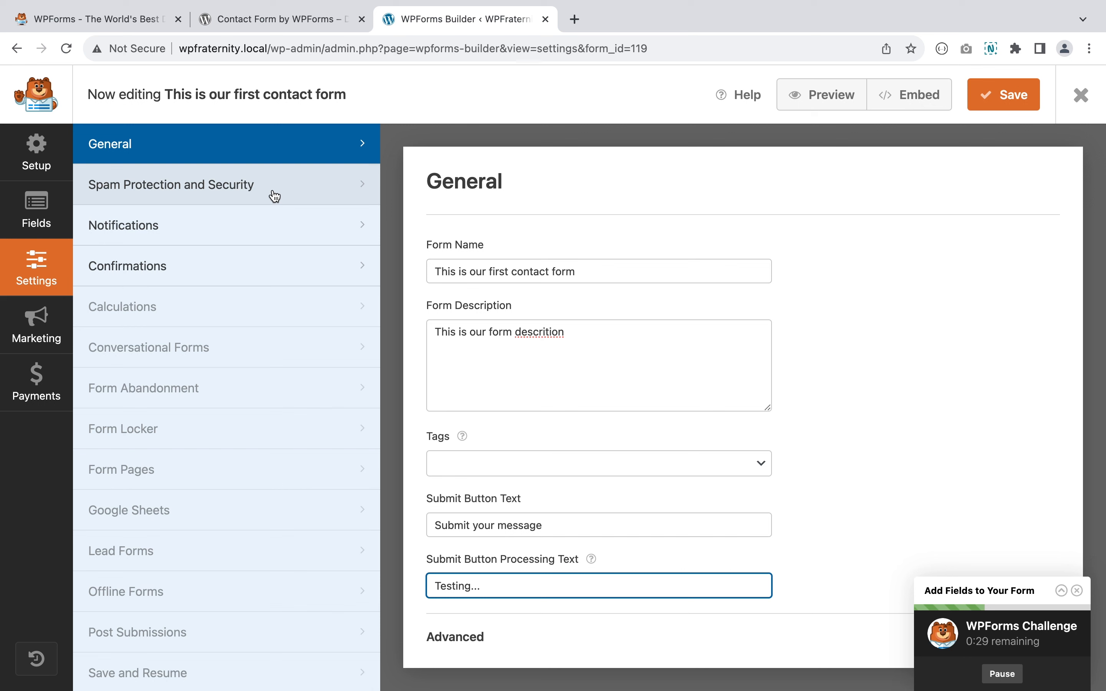
- Look over the Spam Protection settings, then bring up the Notifications settings
{"action": "left_click", "coordinate": [180, 197]}
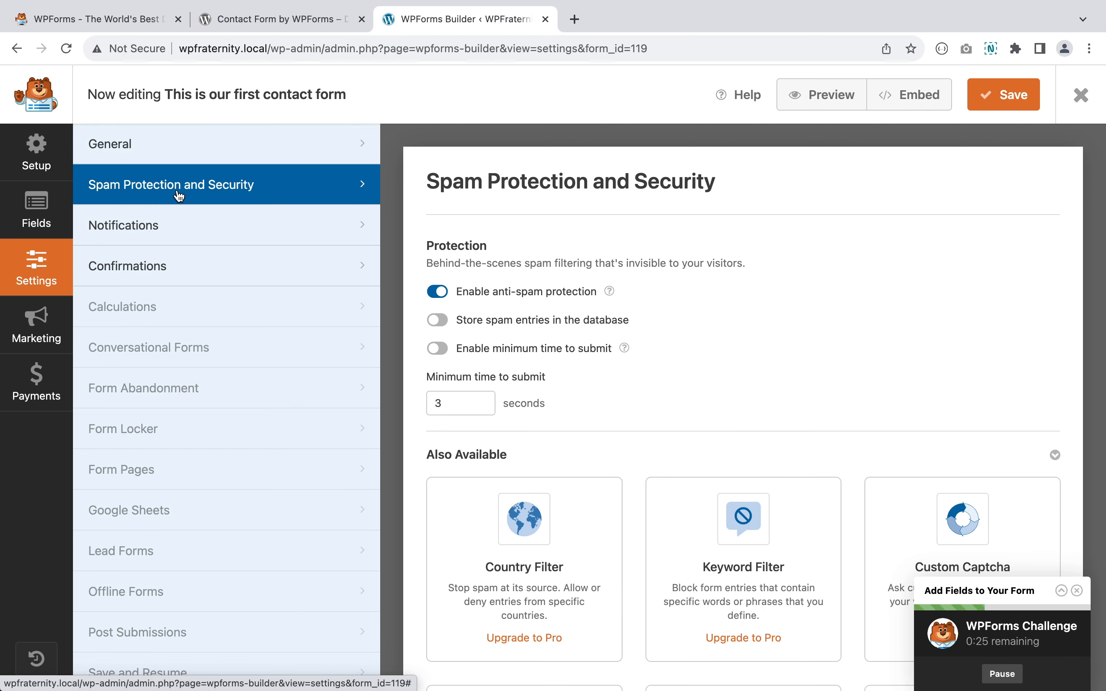
{"action": "scroll", "coordinate": [441, 309], "scroll_direction": "down", "scroll_amount": 10}
{"action": "scroll", "coordinate": [439, 309], "scroll_direction": "up", "scroll_amount": 10}
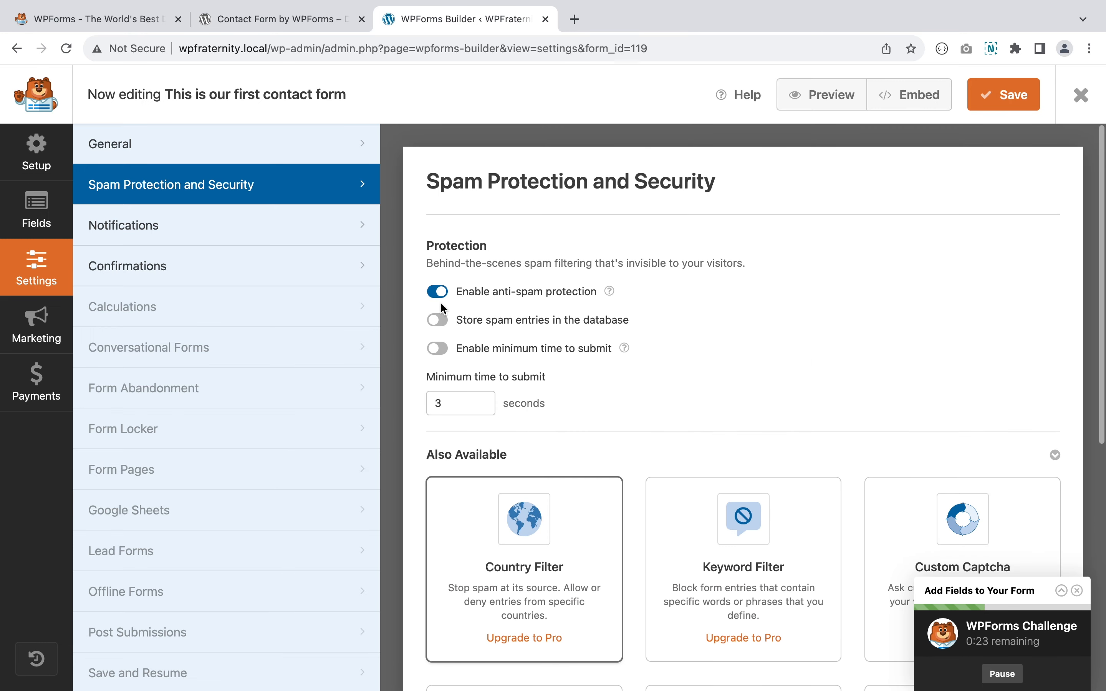
{"action": "left_click", "coordinate": [248, 225]}
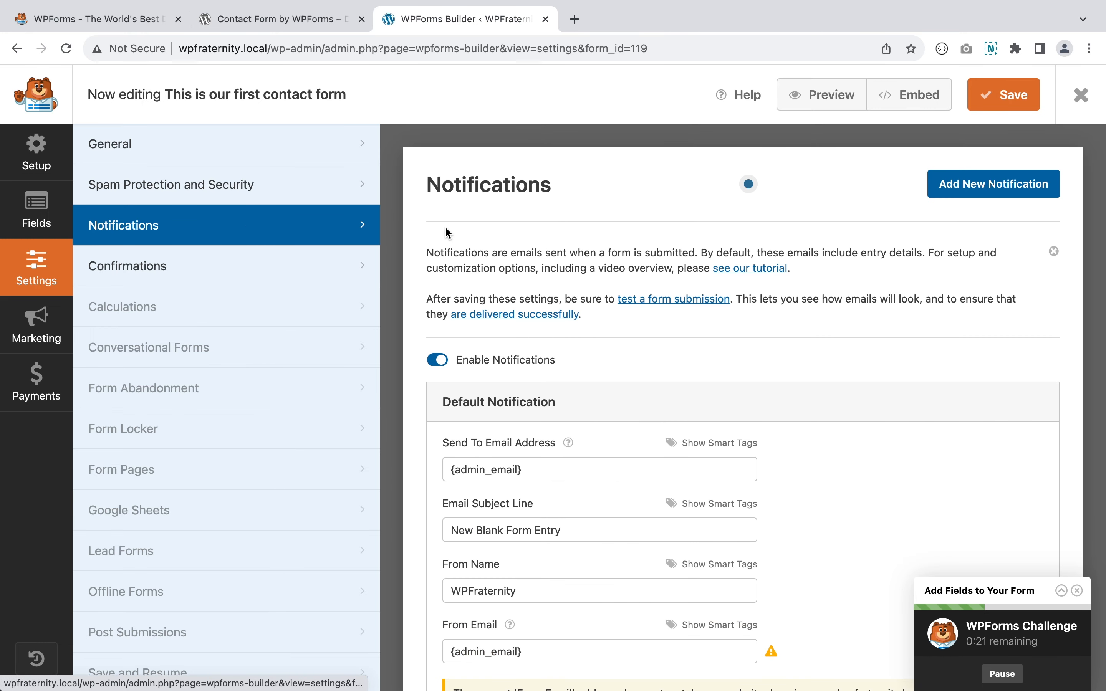
- Change the default notification's email subject to 'This is from our first contact form'
{"action": "scroll", "coordinate": [450, 237], "scroll_direction": "down", "scroll_amount": 5}
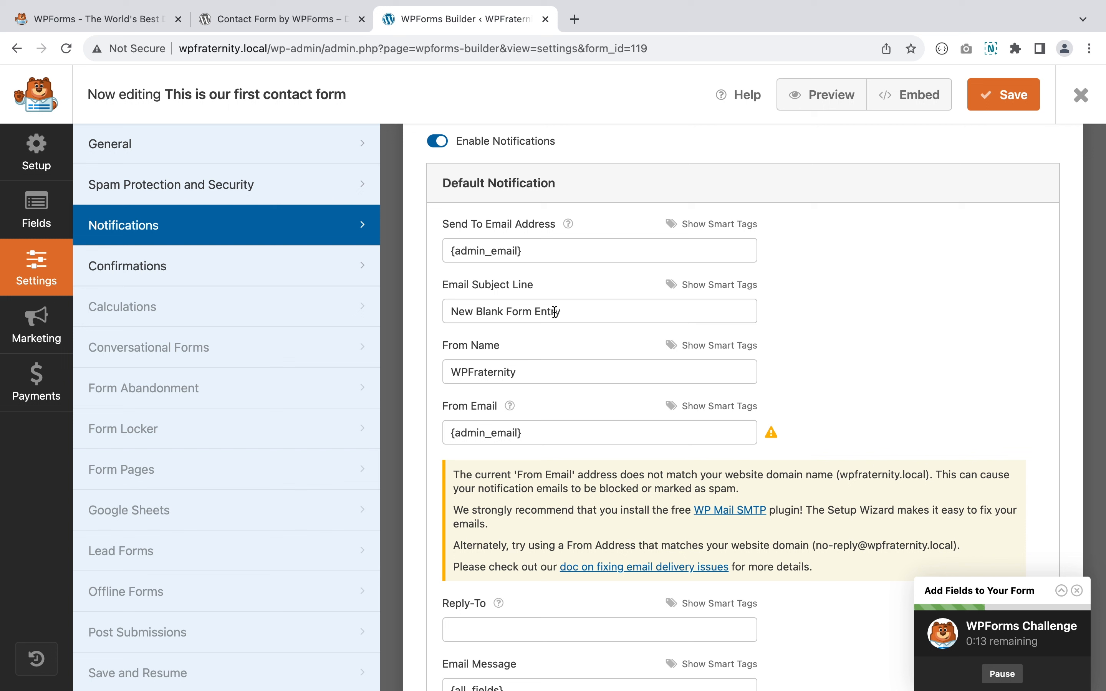
{"action": "left_click", "coordinate": [569, 310]}
{"action": "key", "text": "super+a"}
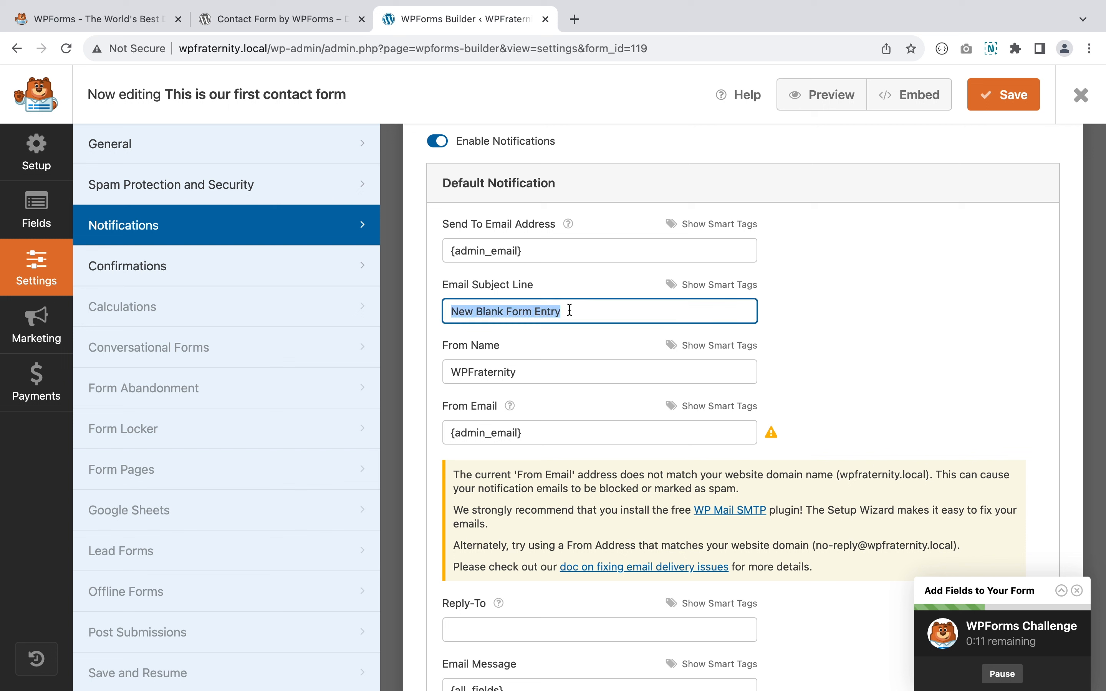
{"action": "type", "text": "This is "}
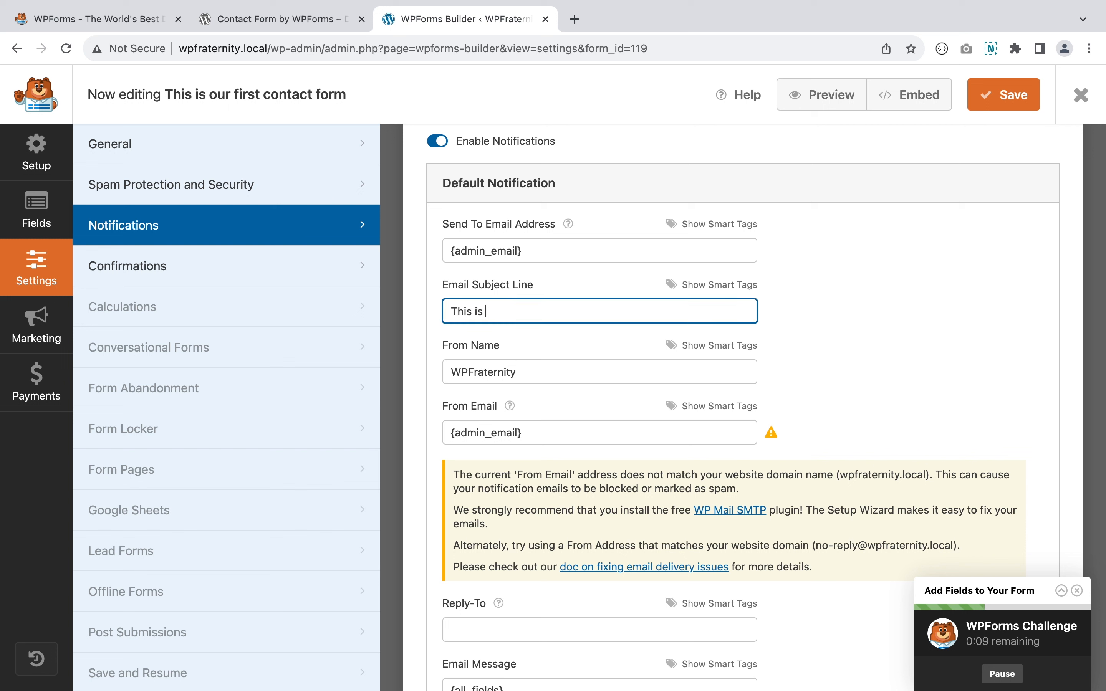
{"action": "type", "text": "from our f"}
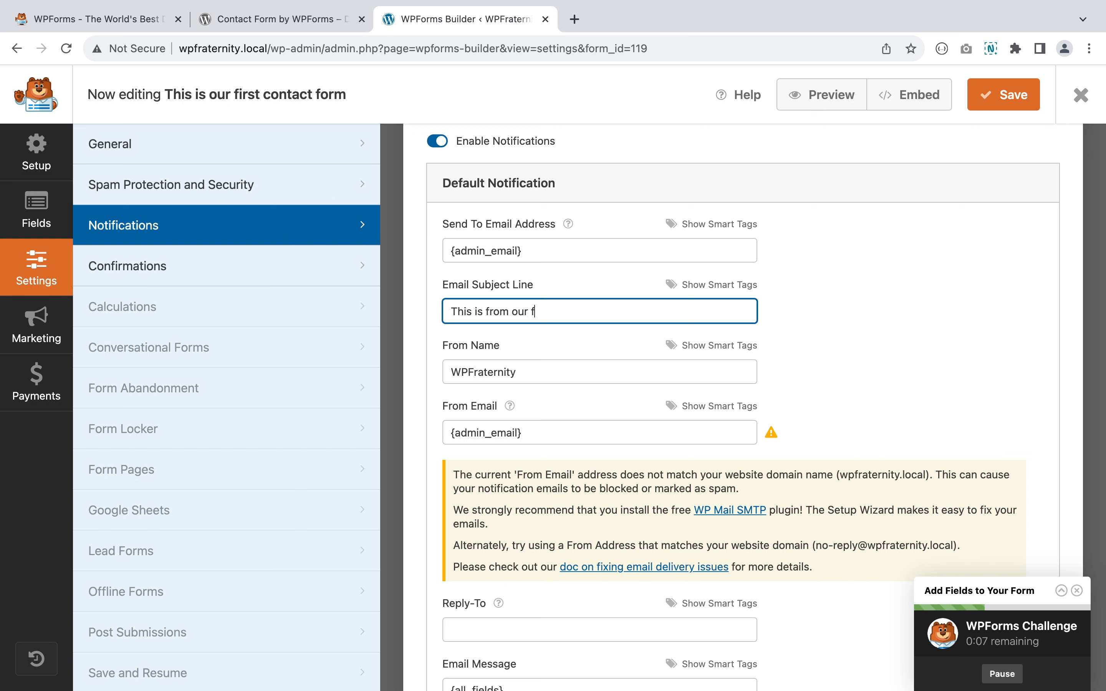
{"action": "type", "text": "irst contact form"}
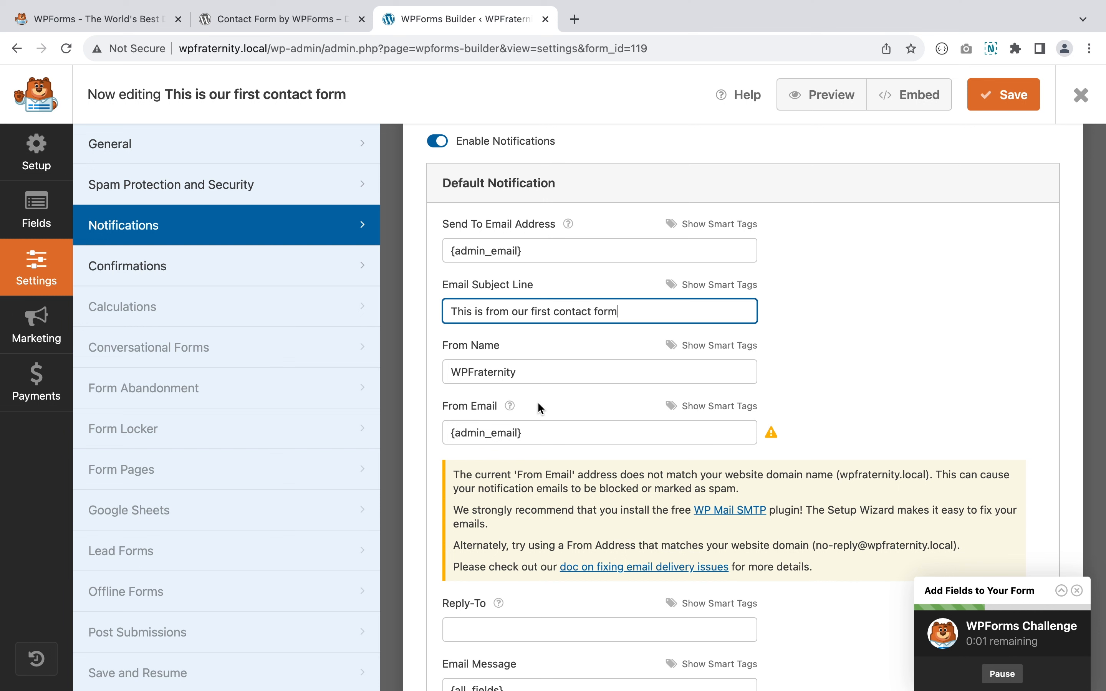
{"action": "scroll", "coordinate": [539, 408], "scroll_direction": "down", "scroll_amount": 5}
{"action": "scroll", "coordinate": [511, 474], "scroll_direction": "down", "scroll_amount": 3}
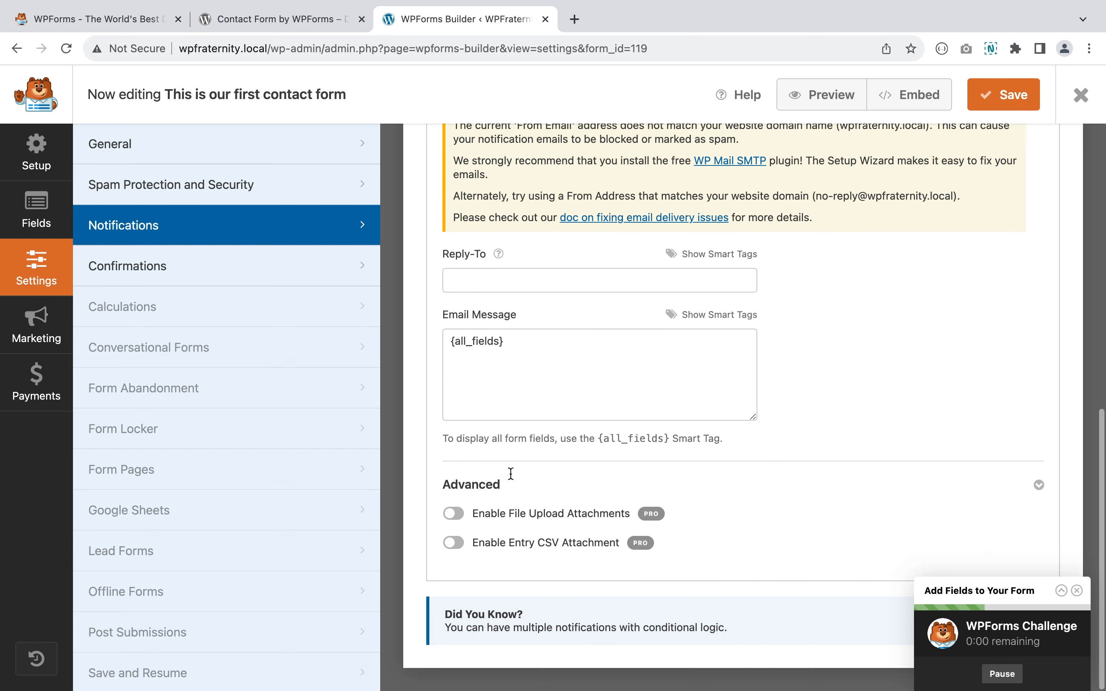
{"action": "scroll", "coordinate": [511, 474], "scroll_direction": "up", "scroll_amount": 12}
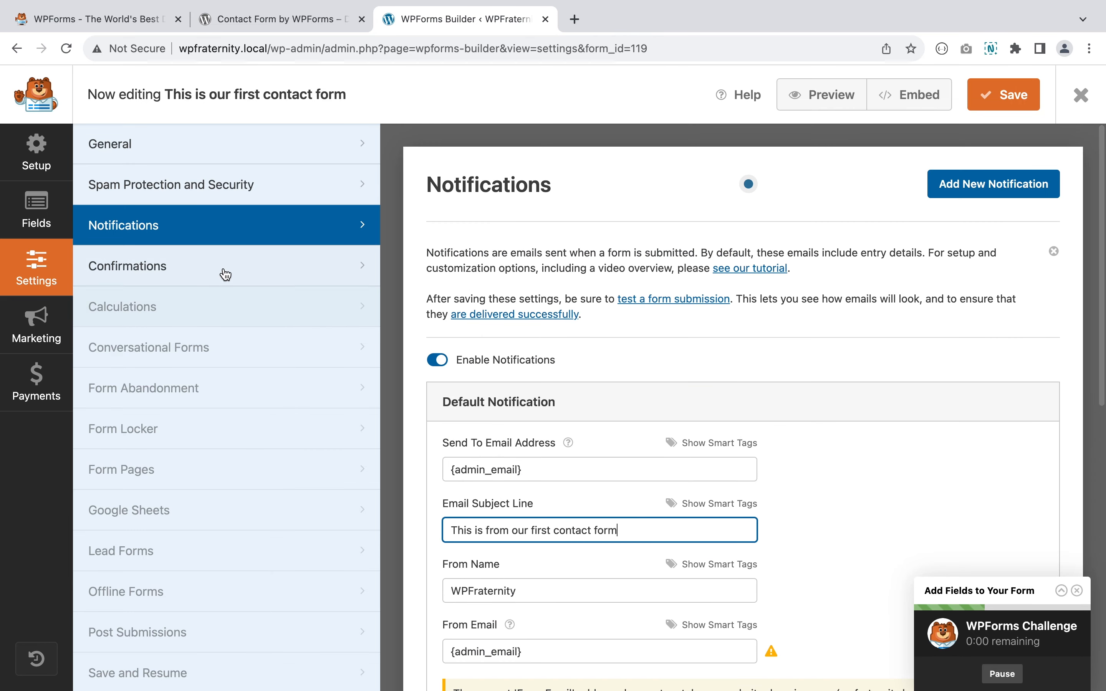
- Keep Message as confirmation type, append 'This is our test form.', and save the form
{"action": "left_click", "coordinate": [151, 274]}
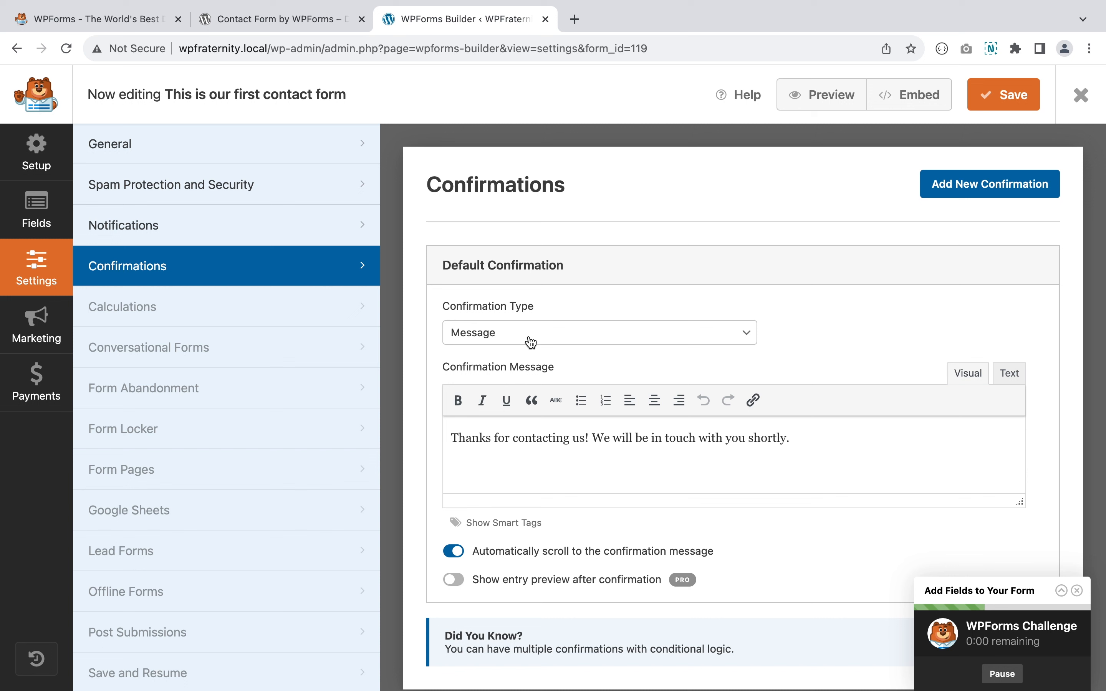
{"action": "left_click", "coordinate": [549, 333]}
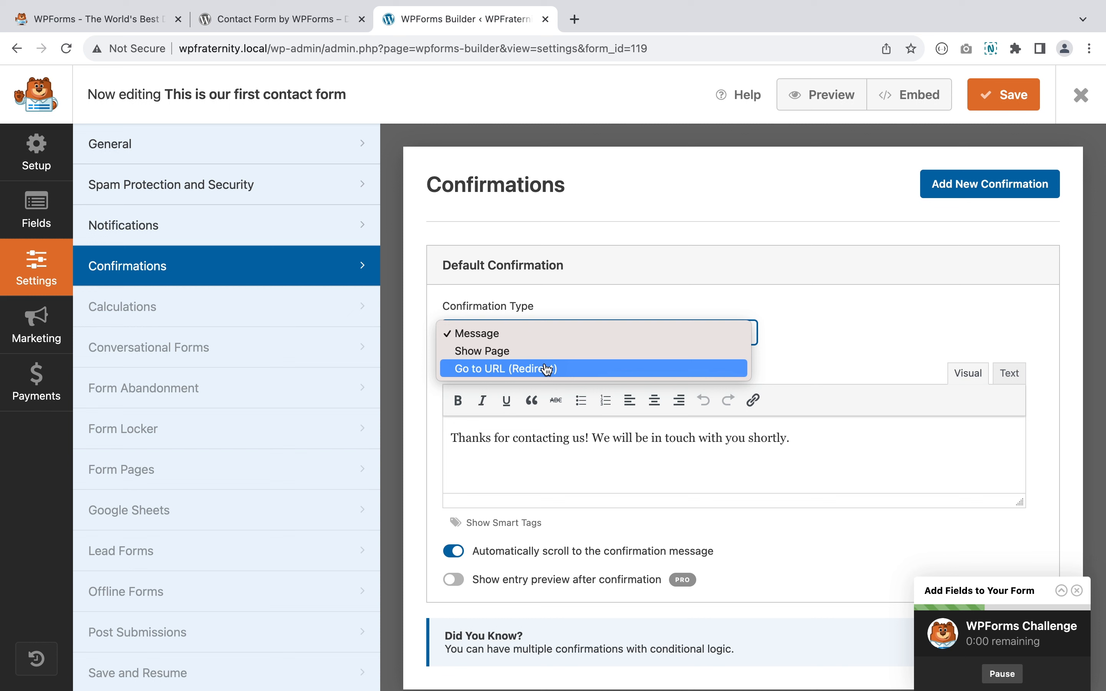
{"action": "left_click", "coordinate": [590, 335]}
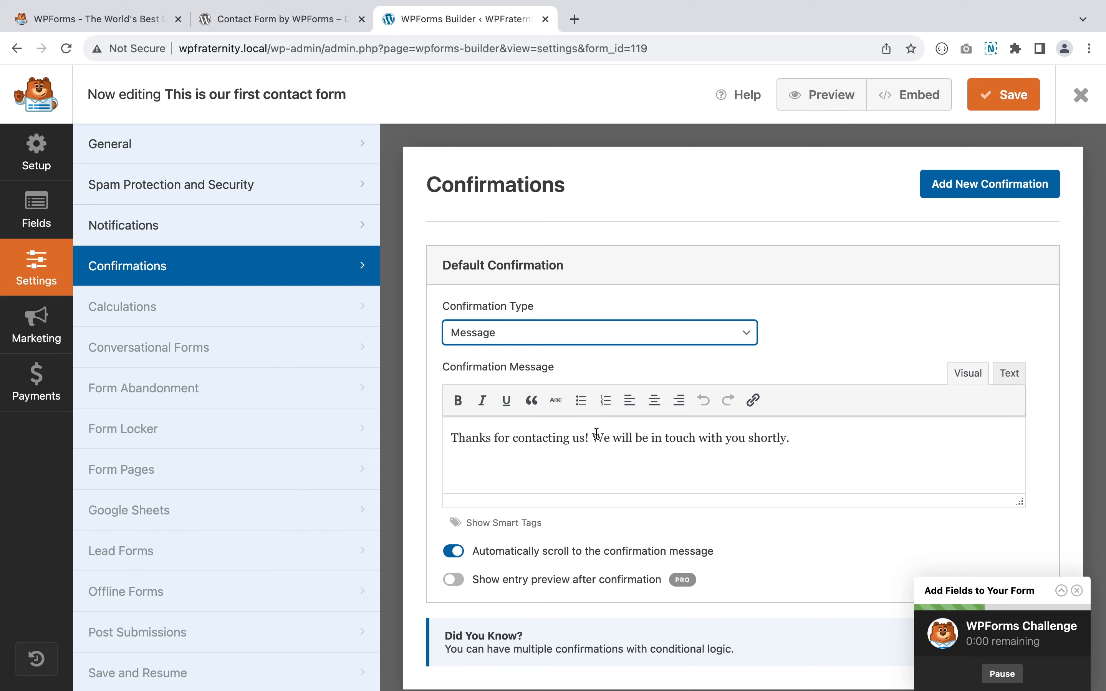
{"action": "left_click", "coordinate": [800, 437]}
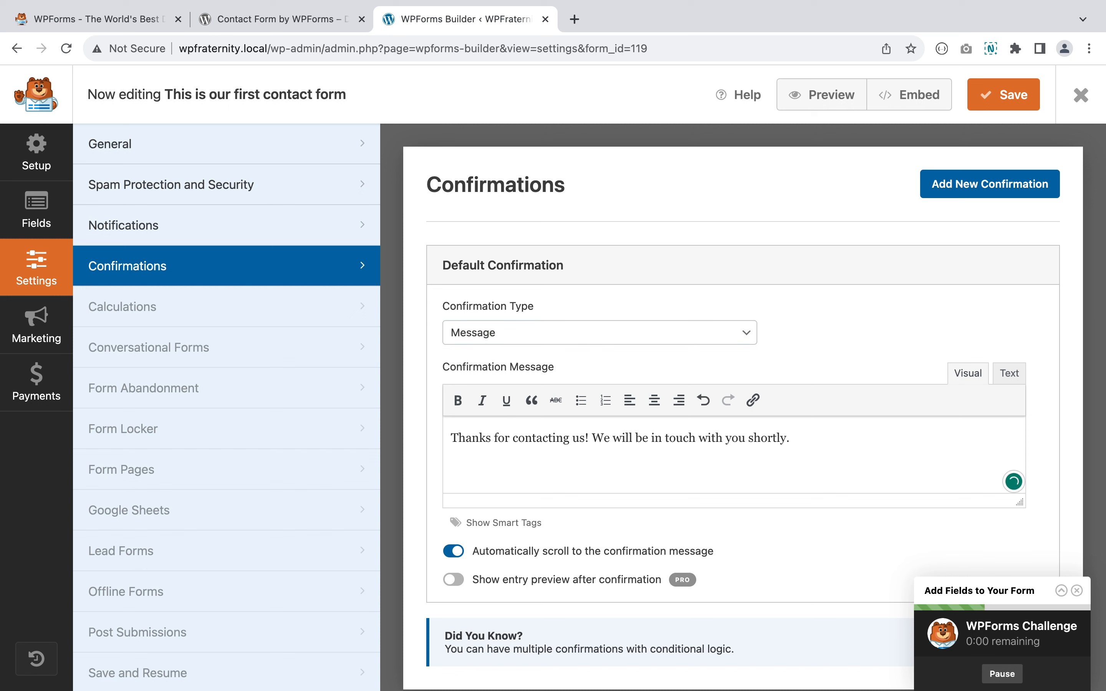
{"action": "type", "text": "This is o"}
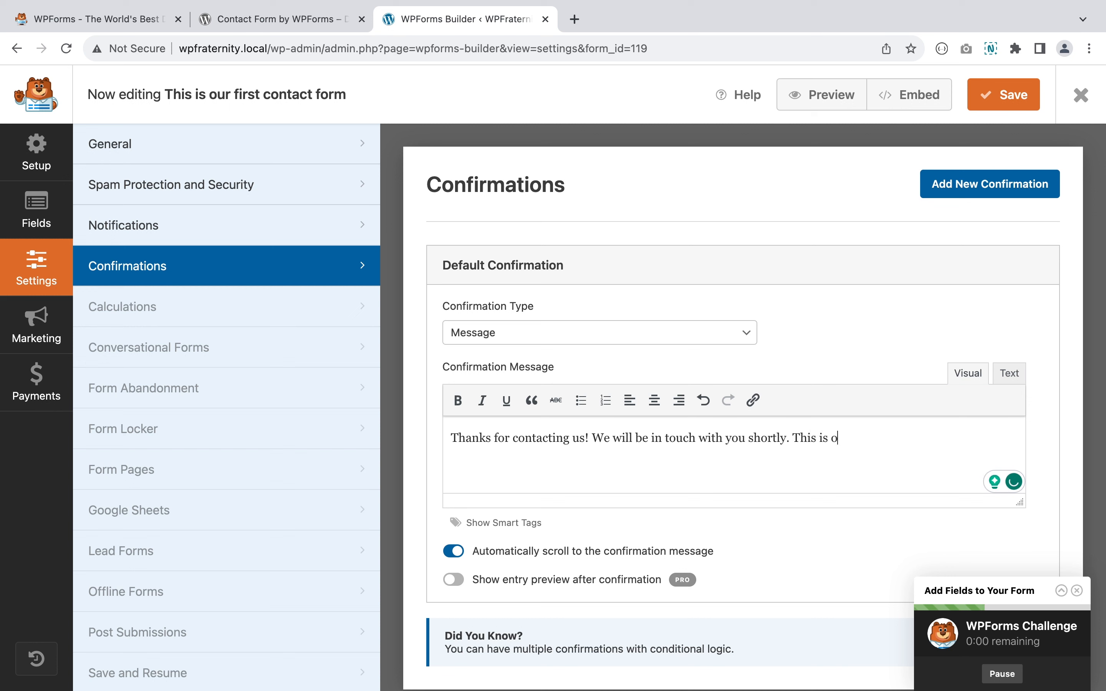
{"action": "type", "text": "ur test form."}
{"action": "scroll", "coordinate": [791, 459], "scroll_direction": "down", "scroll_amount": 1}
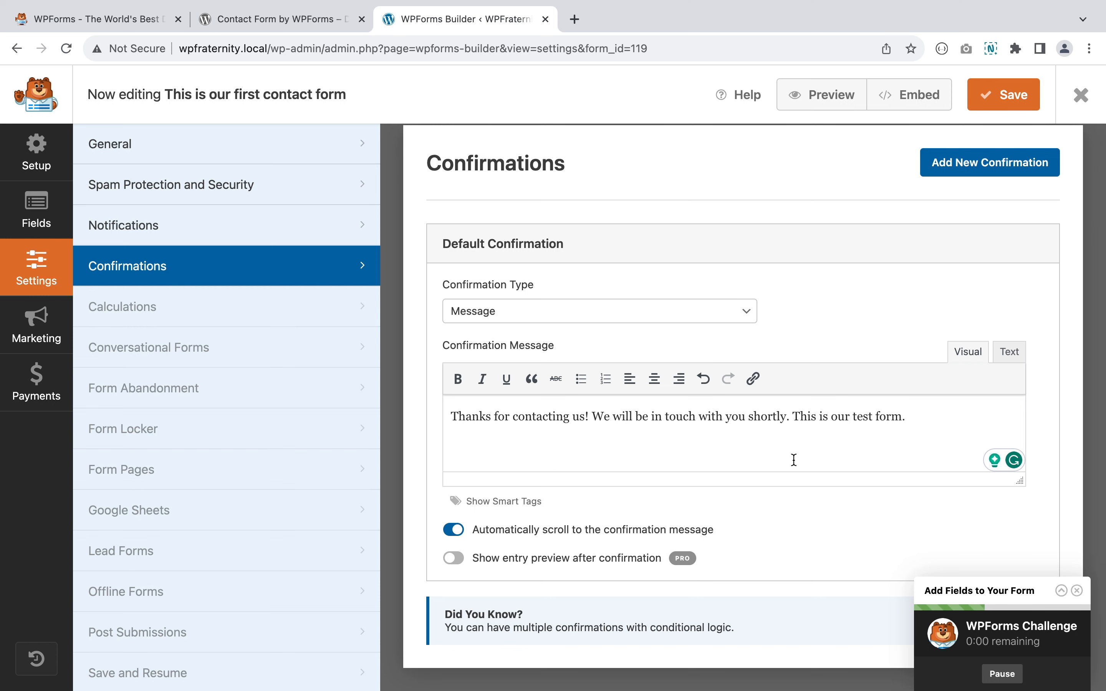
{"action": "scroll", "coordinate": [794, 459], "scroll_direction": "up", "scroll_amount": 1}
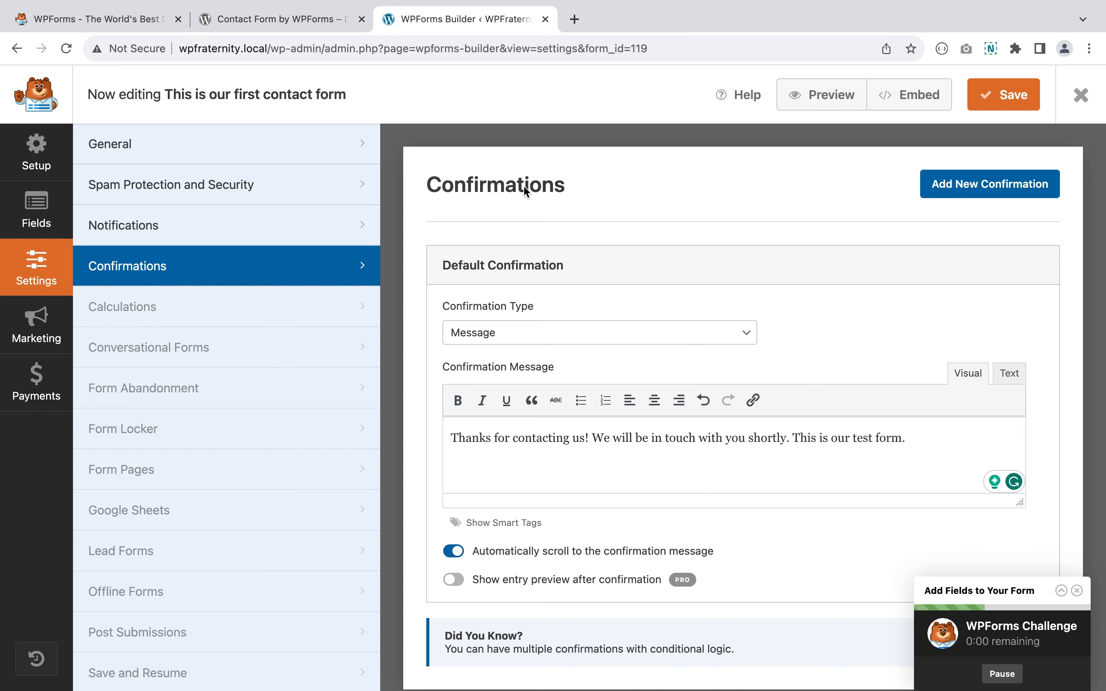
{"action": "left_click", "coordinate": [1003, 104]}
- Close the form builder and create a new page via Pages > Add New Page
{"action": "left_click", "coordinate": [1081, 95]}
{"action": "mouse_move", "coordinate": [54, 202]}
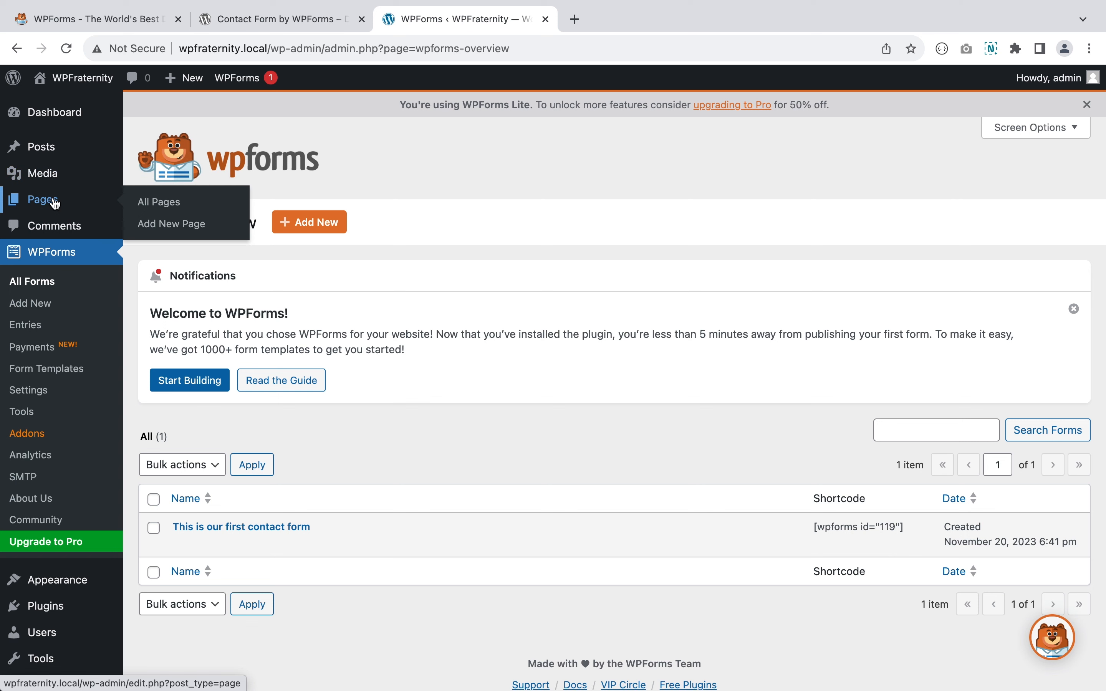
{"action": "left_click", "coordinate": [168, 226]}
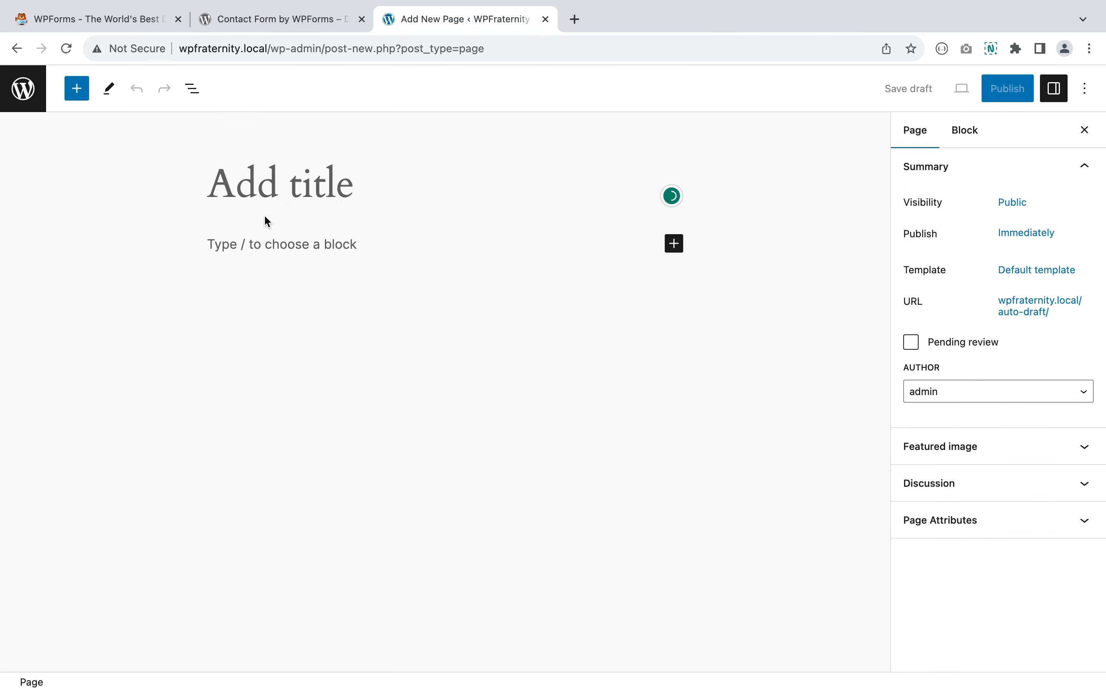
- Title the new page 'Contact form' and dismiss the WPForms contact-page notice
{"action": "type", "text": "This is "}
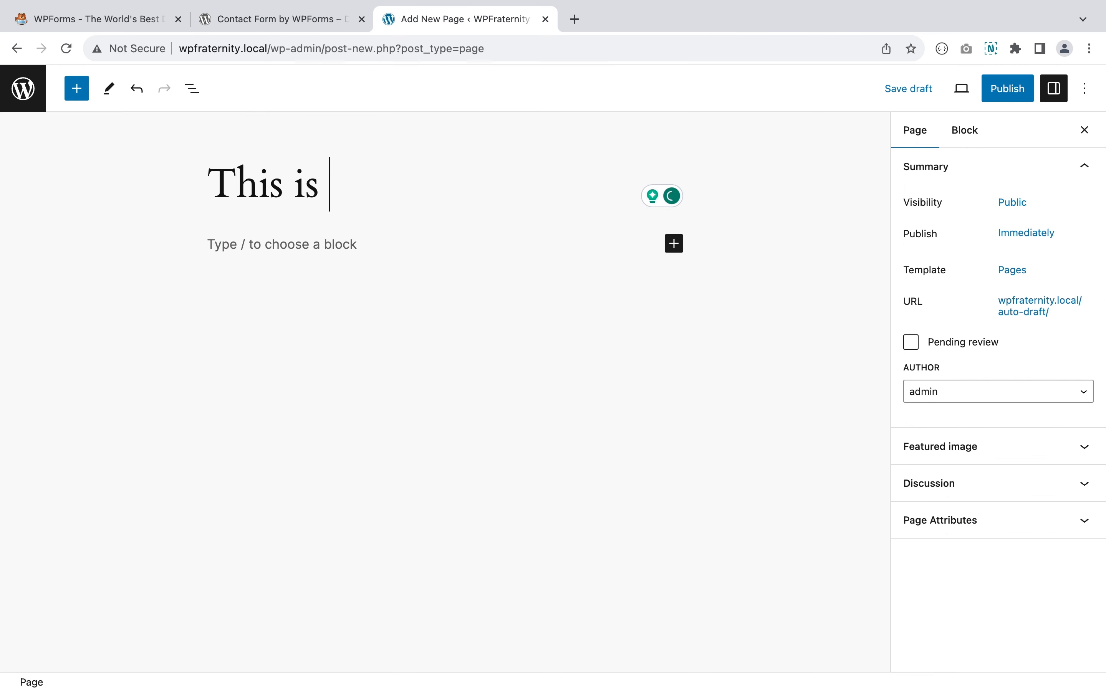
{"action": "type", "text": "our"}
{"action": "key", "text": "super+BackSpace"}
{"action": "type", "text": "Co"}
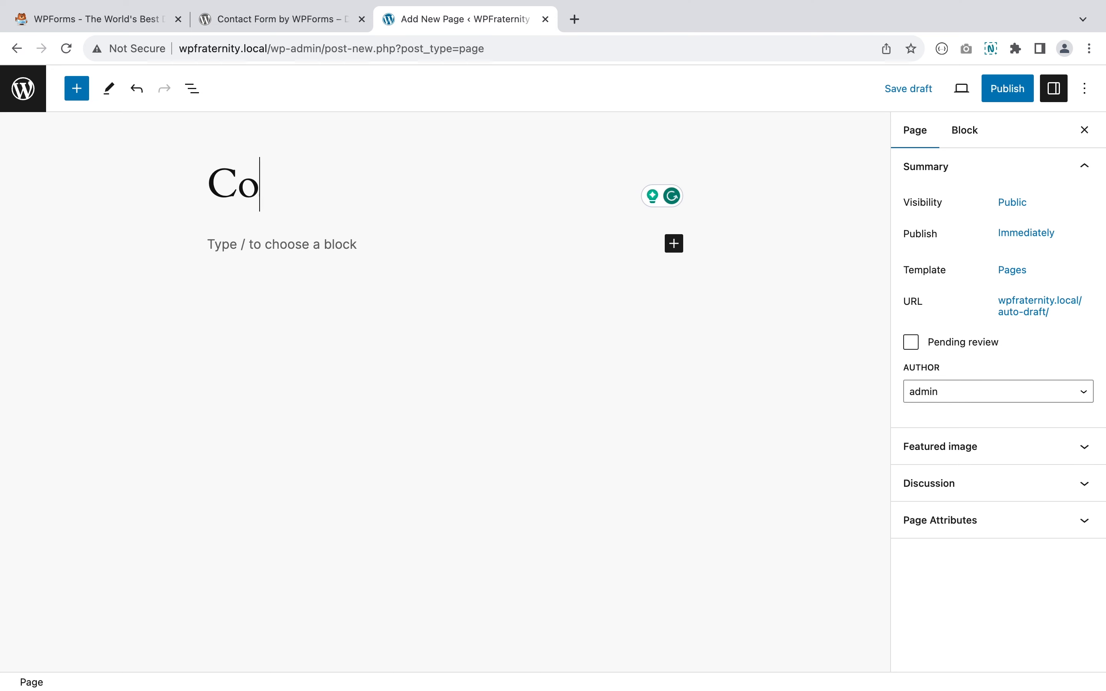
{"action": "type", "text": "ntact form"}
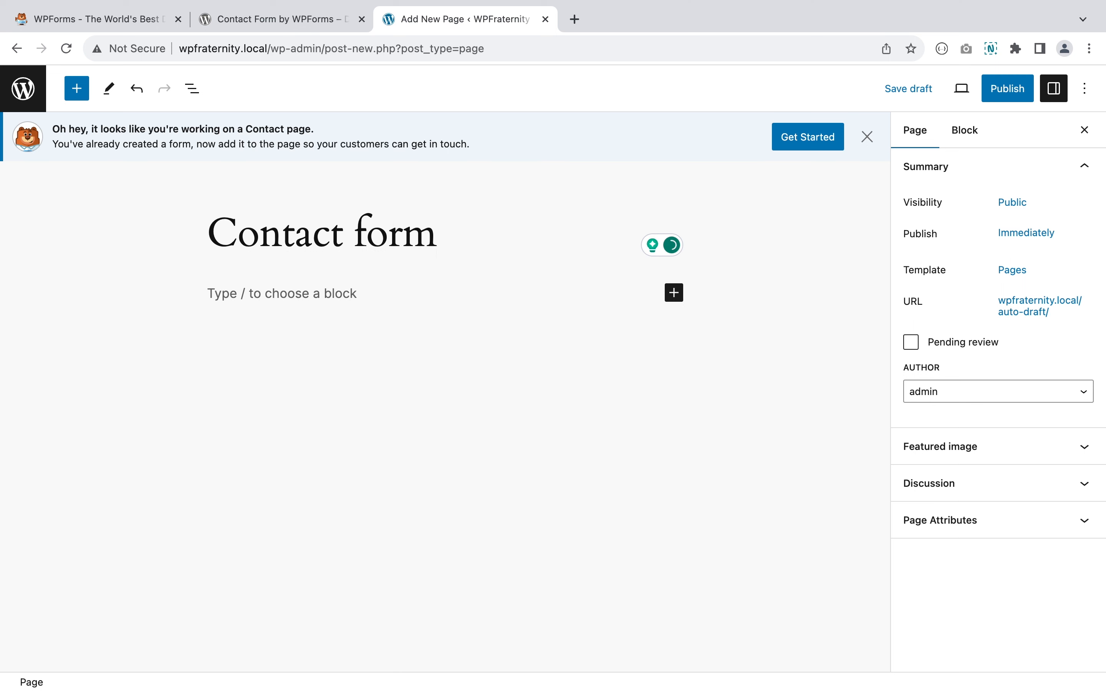
{"action": "left_click", "coordinate": [868, 137]}
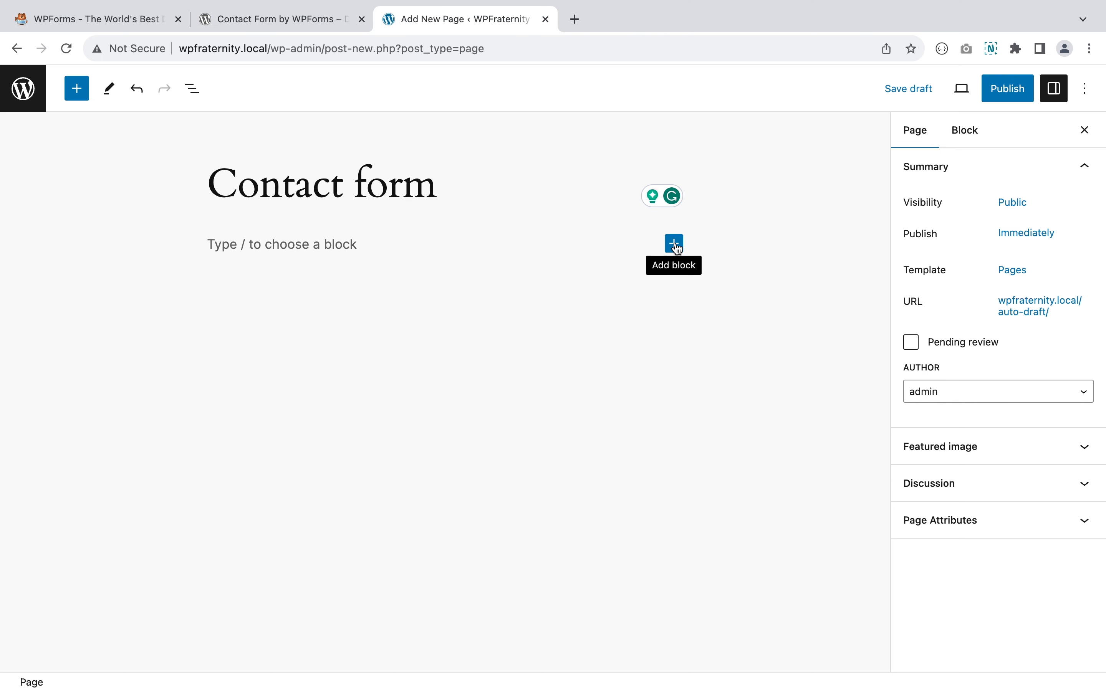
- Insert a WPForms block showing the form 'This is our first contact form'
{"action": "left_click", "coordinate": [674, 243]}
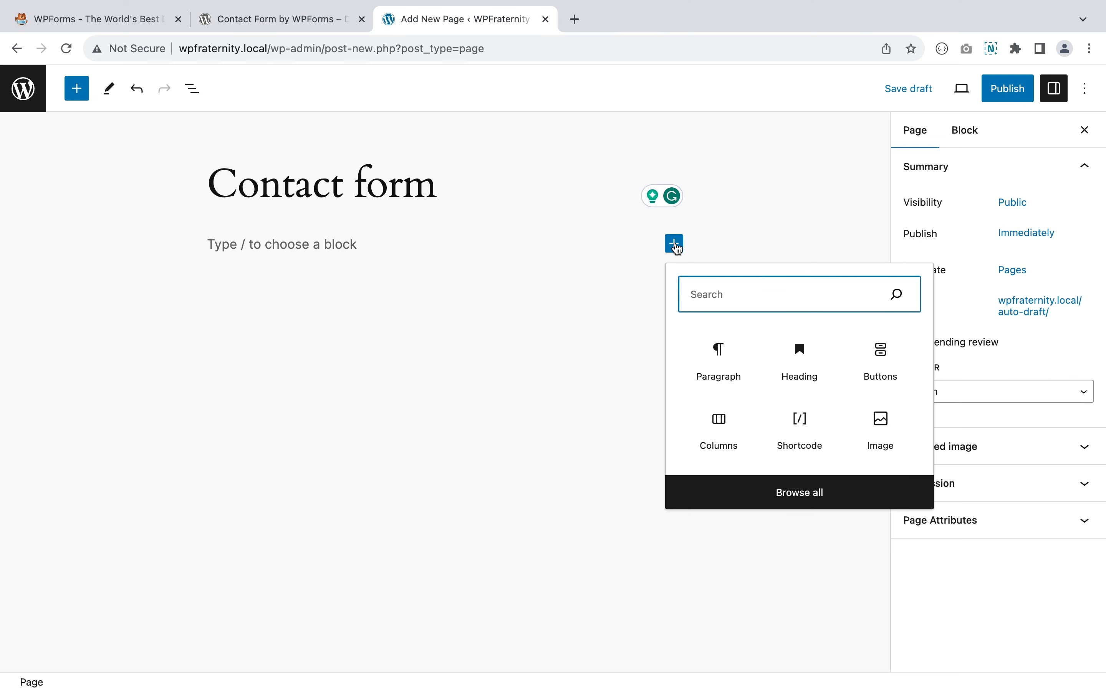
{"action": "type", "text": "wpfor"}
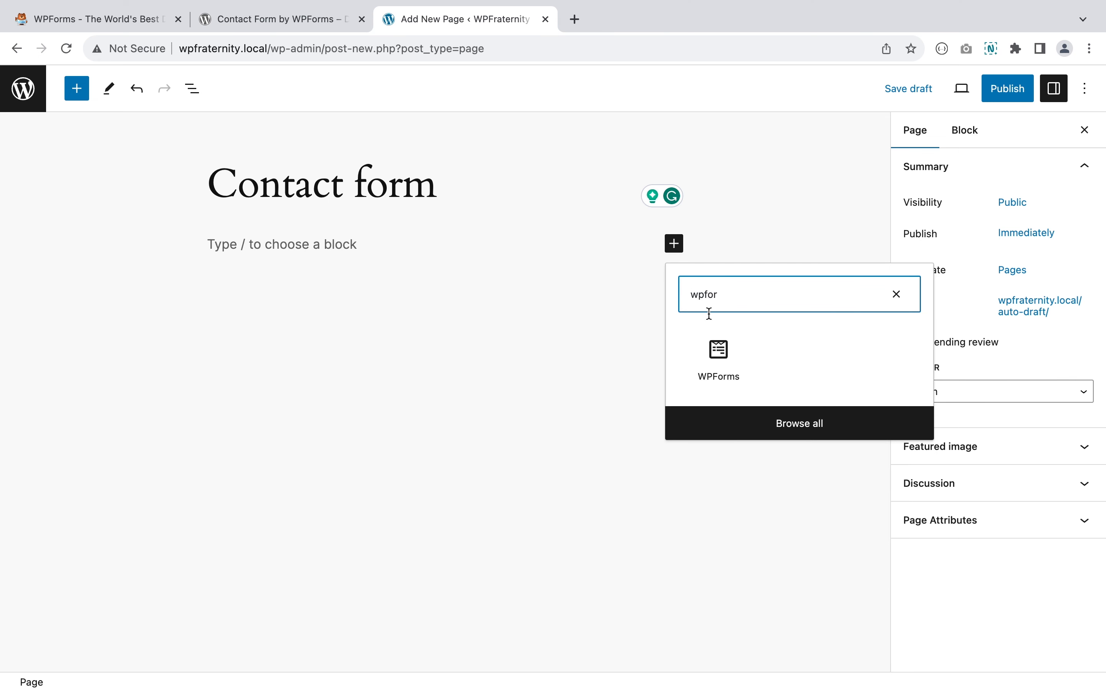
{"action": "left_click", "coordinate": [729, 335]}
{"action": "left_click", "coordinate": [341, 367]}
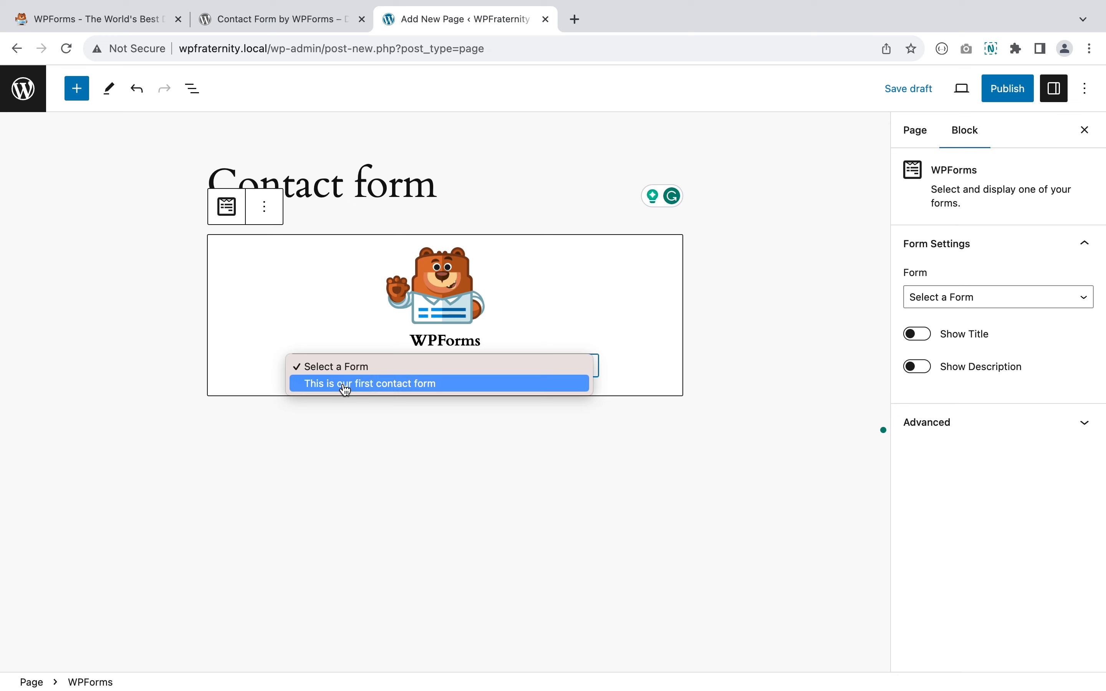
{"action": "left_click", "coordinate": [344, 385]}
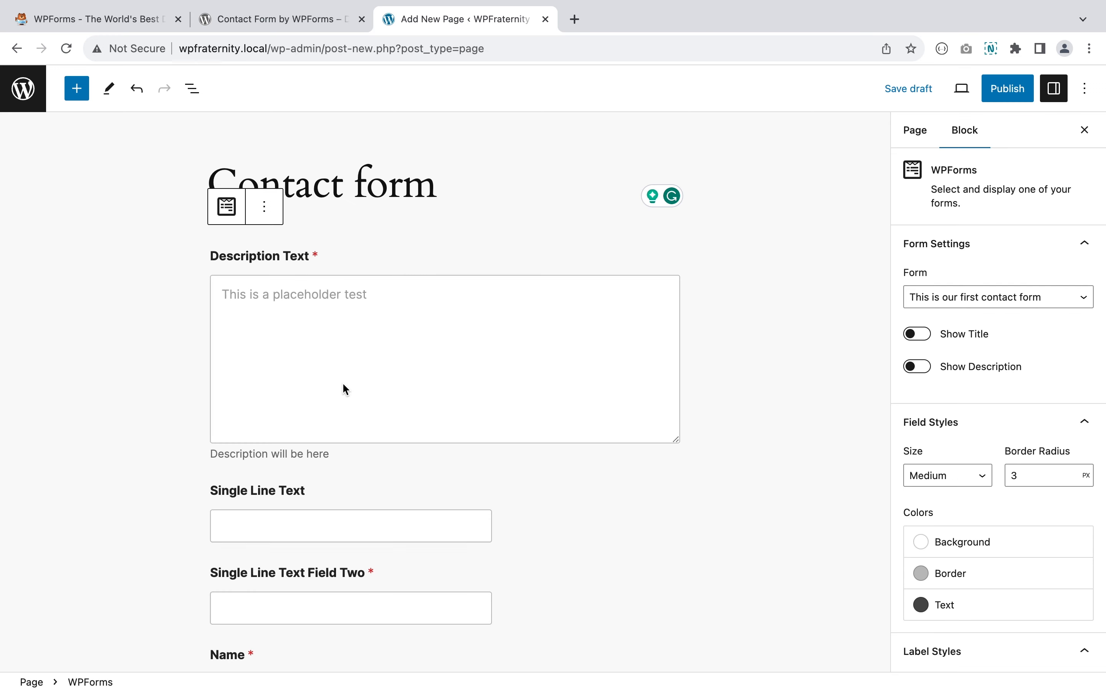
{"action": "scroll", "coordinate": [343, 384], "scroll_direction": "down", "scroll_amount": 10}
{"action": "scroll", "coordinate": [344, 384], "scroll_direction": "up", "scroll_amount": 10}
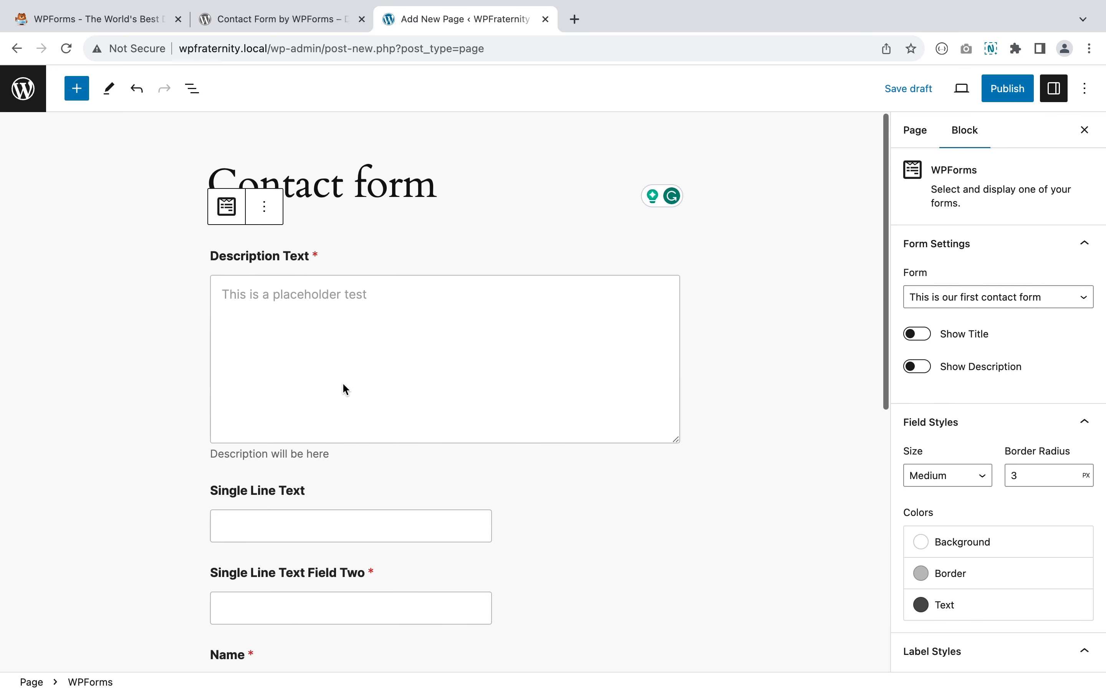
- Publish the Contact form page and bring up the View Page link's menu
{"action": "left_click", "coordinate": [1008, 88]}
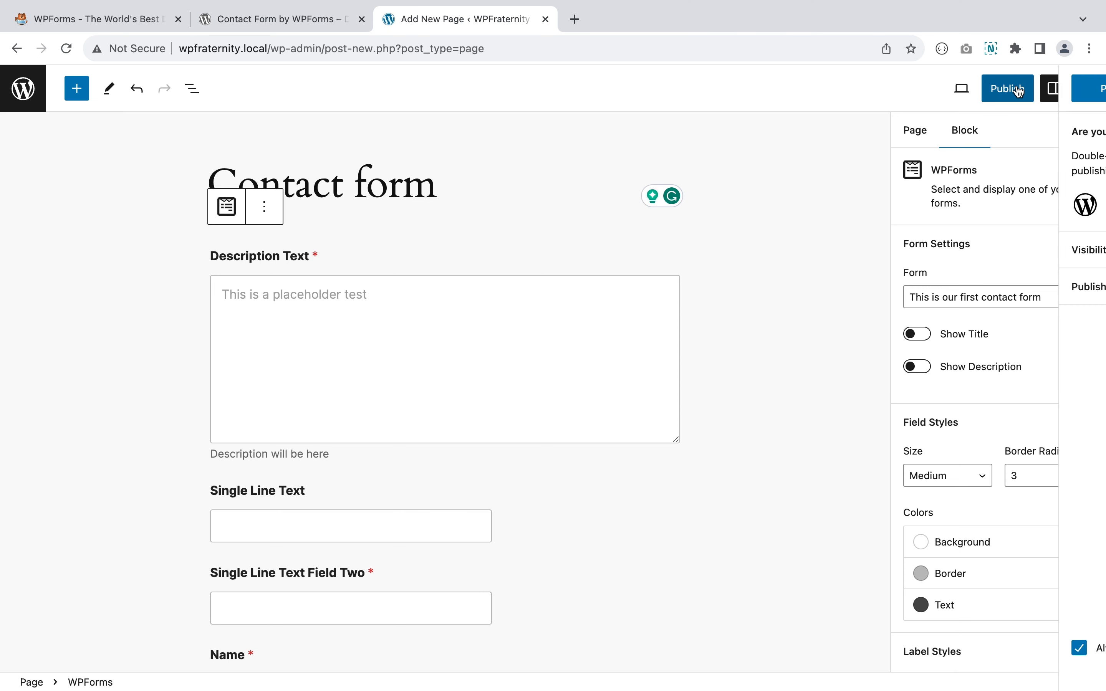
{"action": "left_click", "coordinate": [960, 89]}
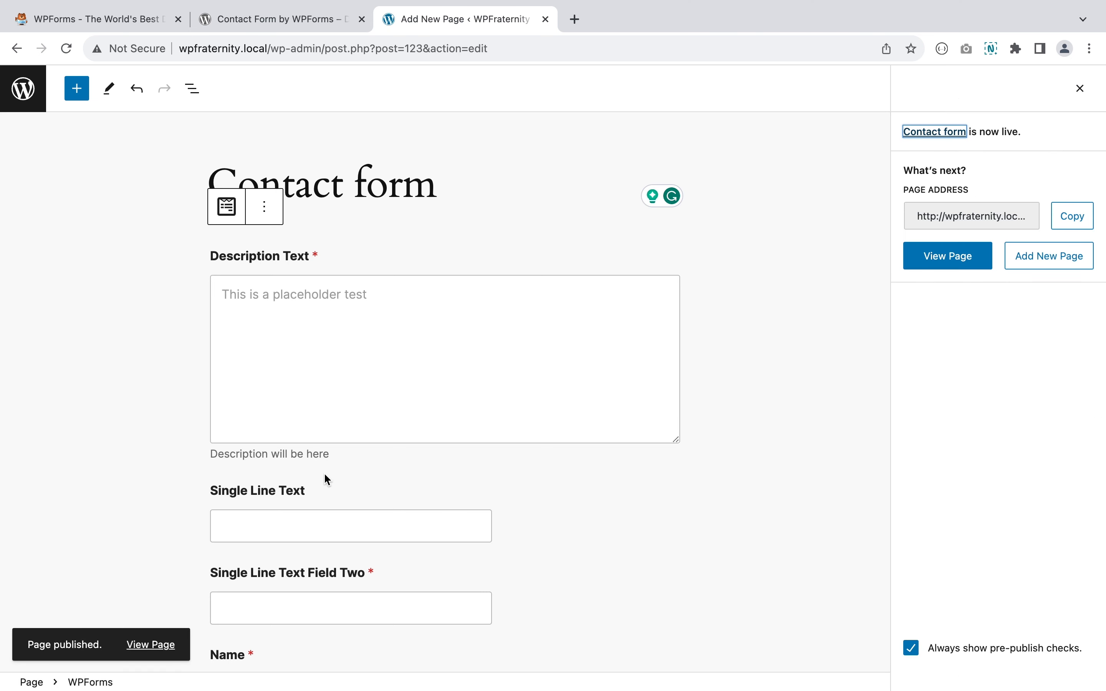
{"action": "right_click", "coordinate": [145, 645]}
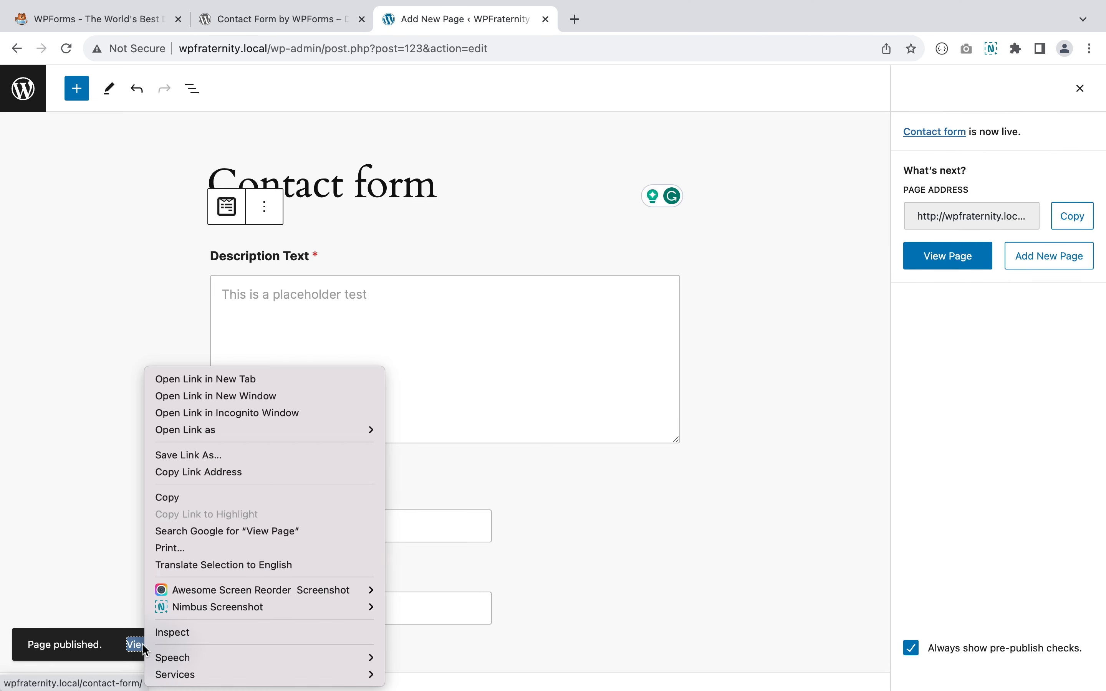
- Open the published Contact form page in a new tab
{"action": "left_click", "coordinate": [219, 380]}
{"action": "left_click", "coordinate": [604, 20]}
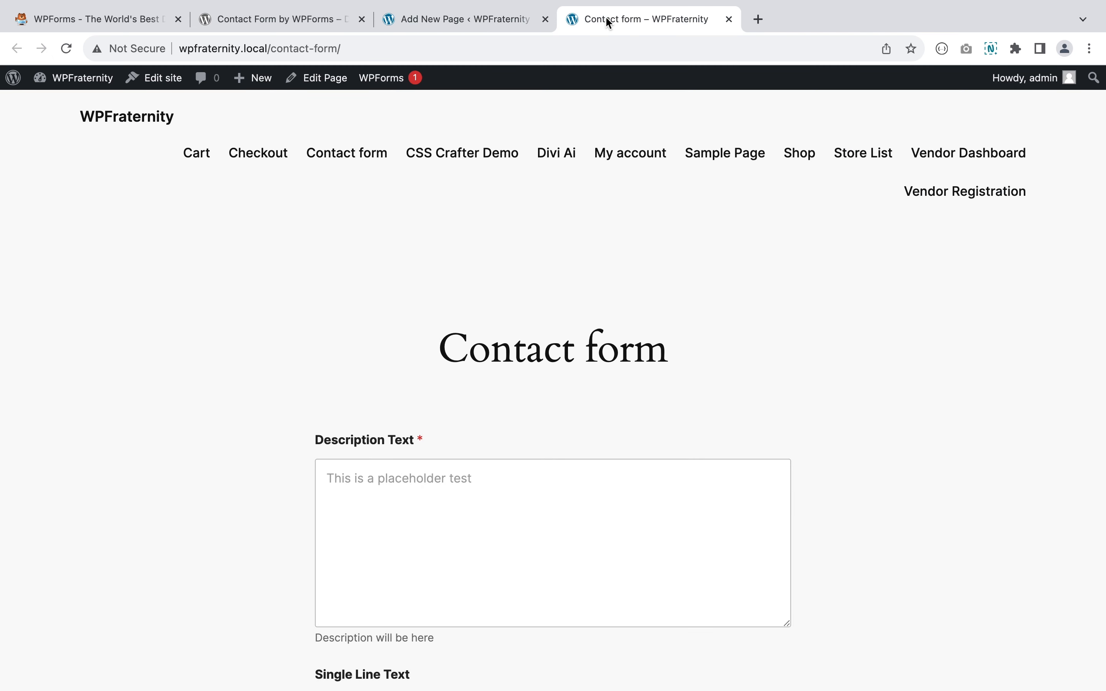
{"action": "scroll", "coordinate": [461, 323], "scroll_direction": "down", "scroll_amount": 10}
{"action": "scroll", "coordinate": [460, 324], "scroll_direction": "up", "scroll_amount": 8}
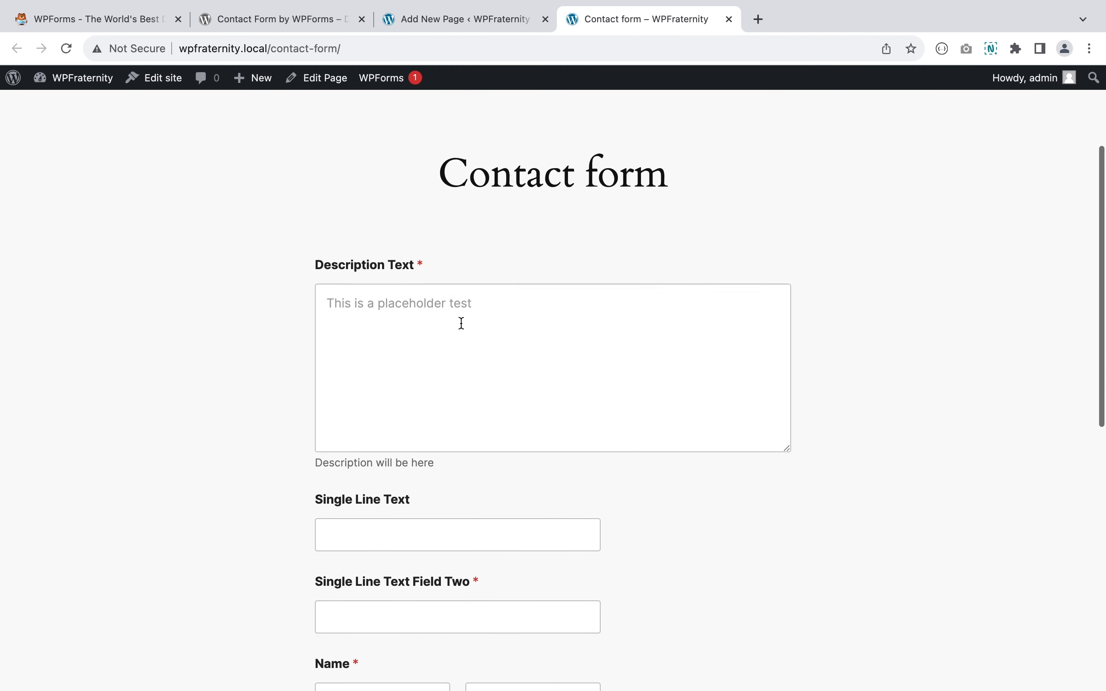
- Enter 'This is how easy it is to create a contact form with WPForms plugin' as Description Text
{"action": "left_click", "coordinate": [443, 267]}
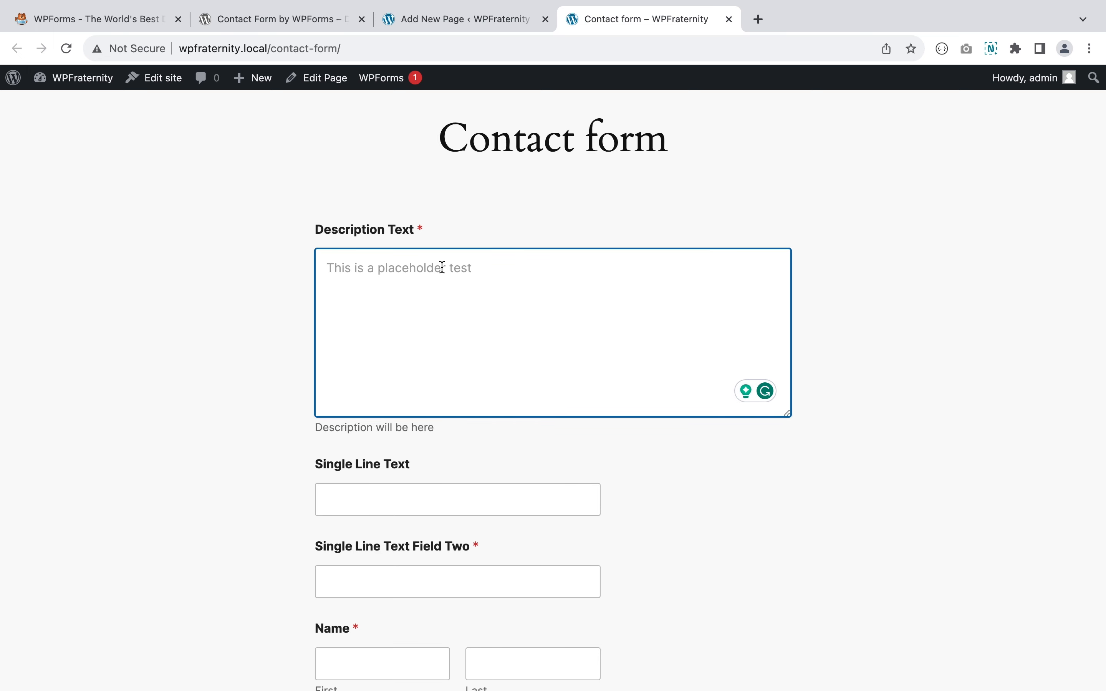
{"action": "type", "text": "T"}
{"action": "key", "text": "BackSpace"}
{"action": "type", "text": "THis"}
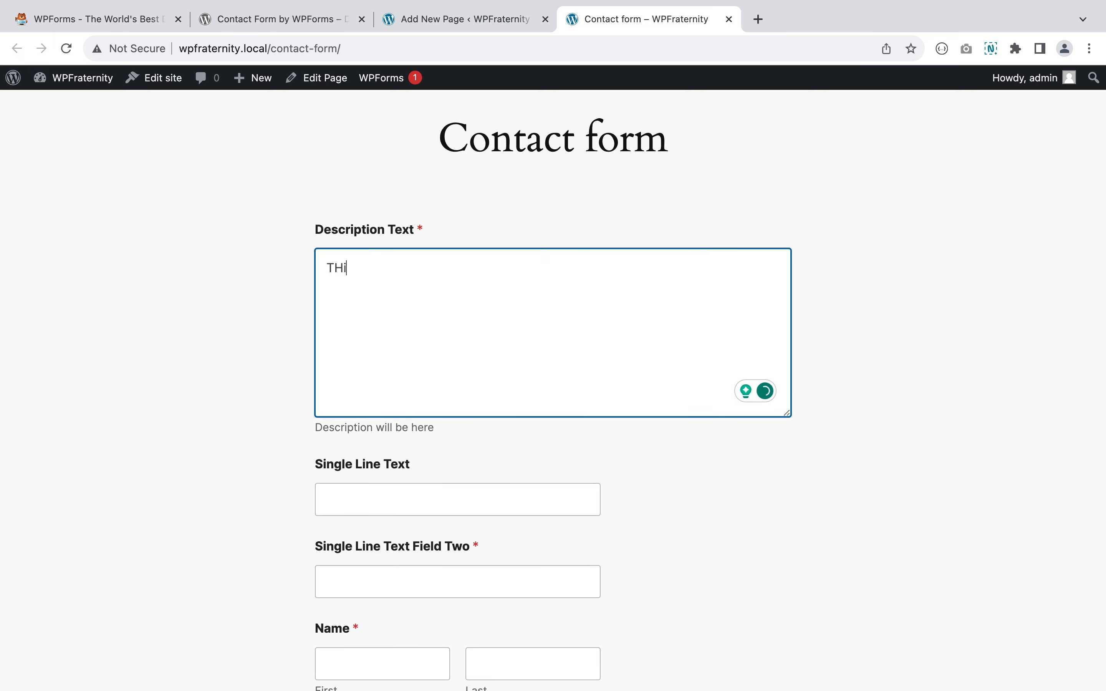
{"action": "key", "text": "BackSpace"}
{"action": "key", "text": "BackSpace"}
{"action": "key", "text": "BackSpace"}
{"action": "key", "text": "BackSpace"}
{"action": "type", "text": "his is how easy it is to c"}
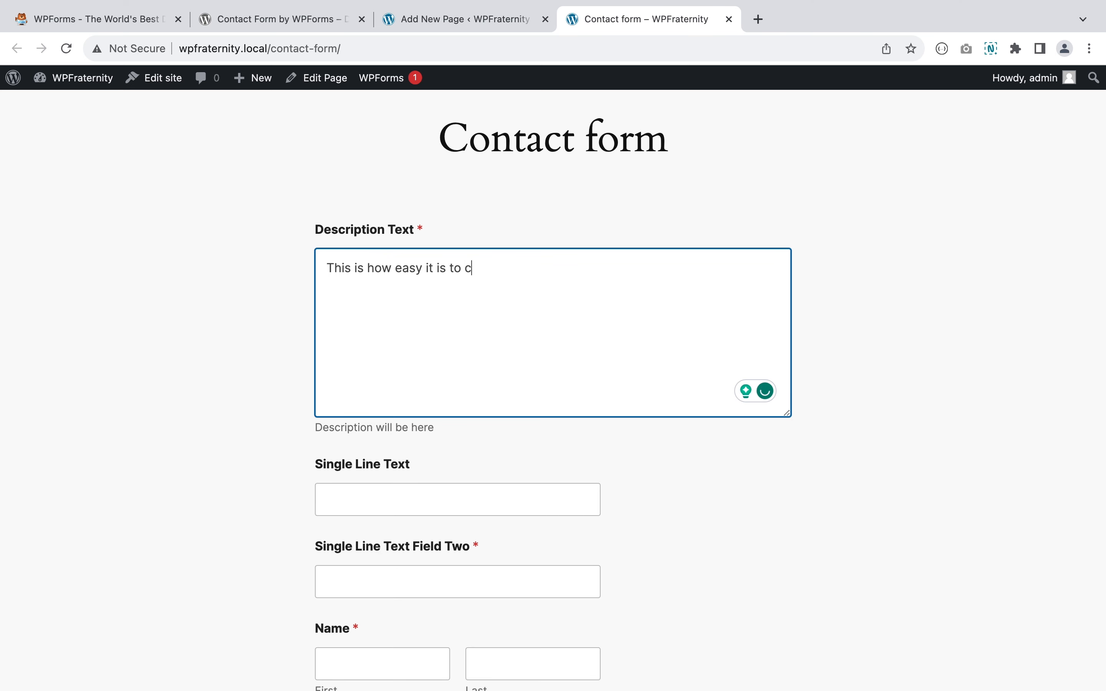
{"action": "type", "text": "reate a contact form w"}
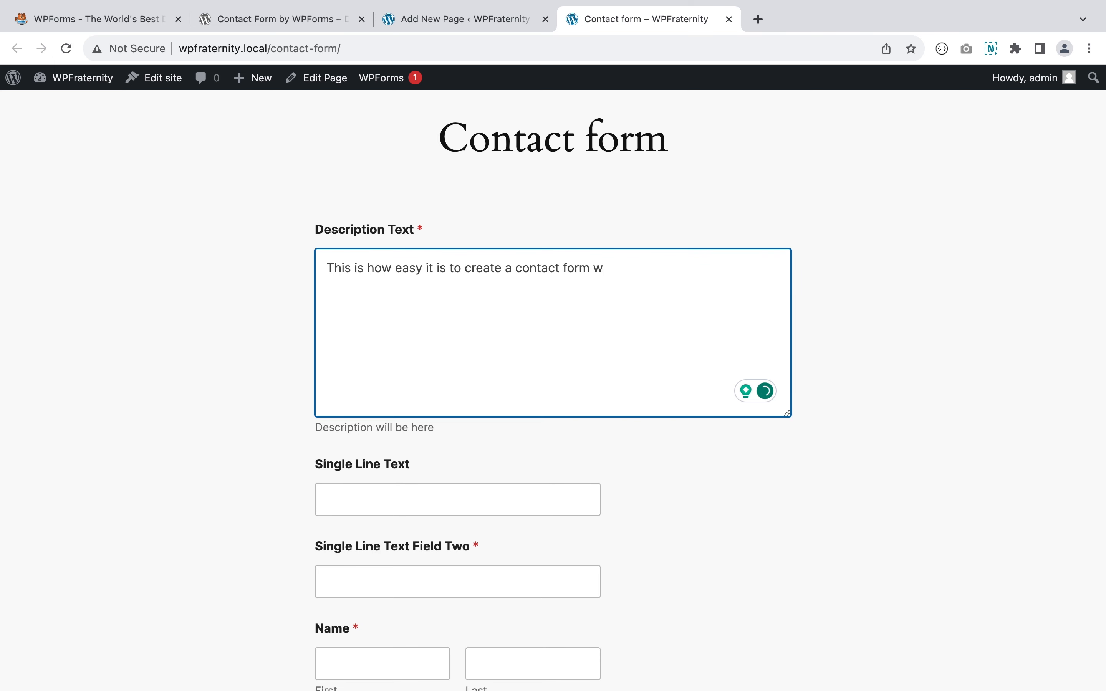
{"action": "type", "text": "ith WPForms plugin"}
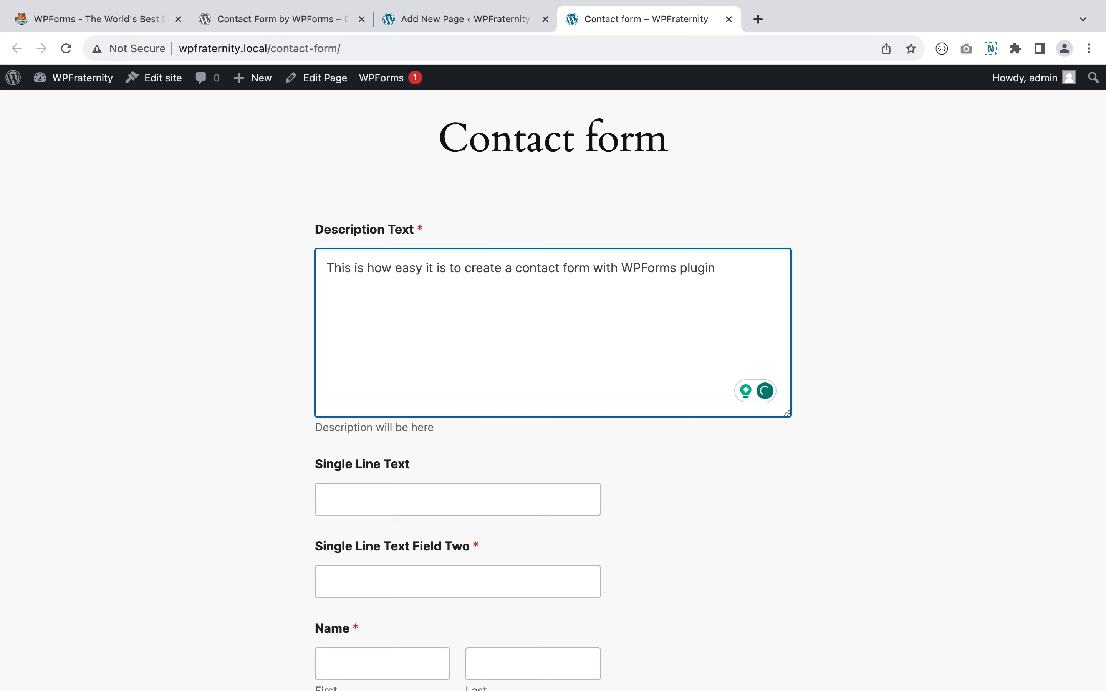
{"action": "scroll", "coordinate": [456, 402], "scroll_direction": "down", "scroll_amount": 3}
- Enter 'This is a single line test' and 'Single line test two' in the two single-line text fields
{"action": "left_click", "coordinate": [409, 385]}
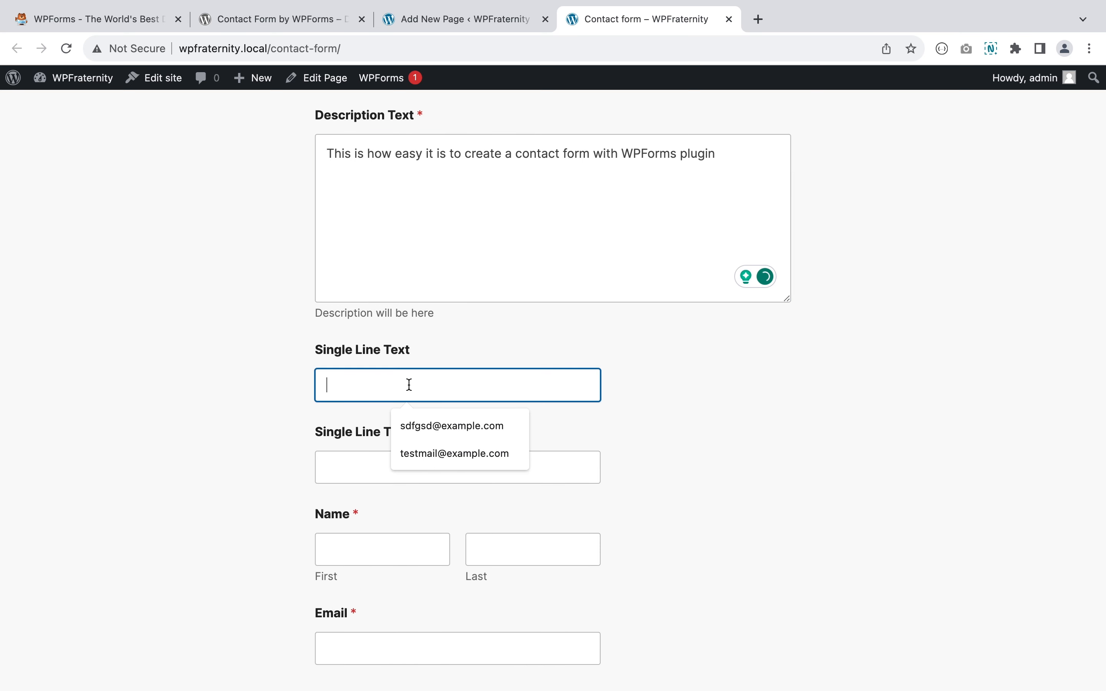
{"action": "type", "text": "This is a"}
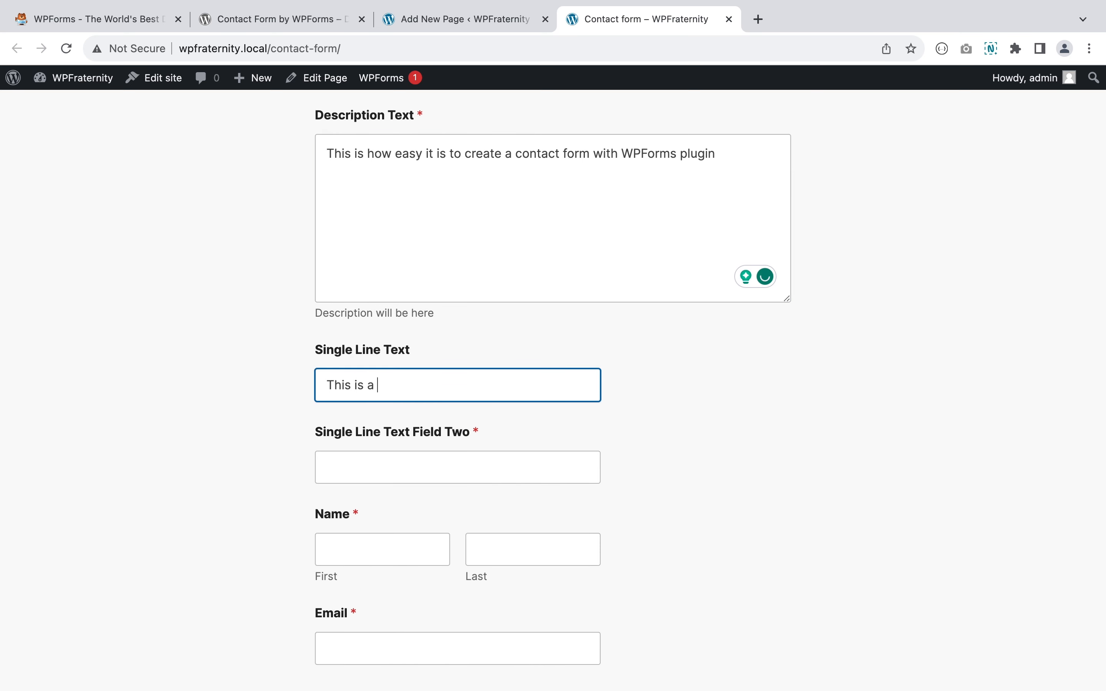
{"action": "type", "text": " single line test"}
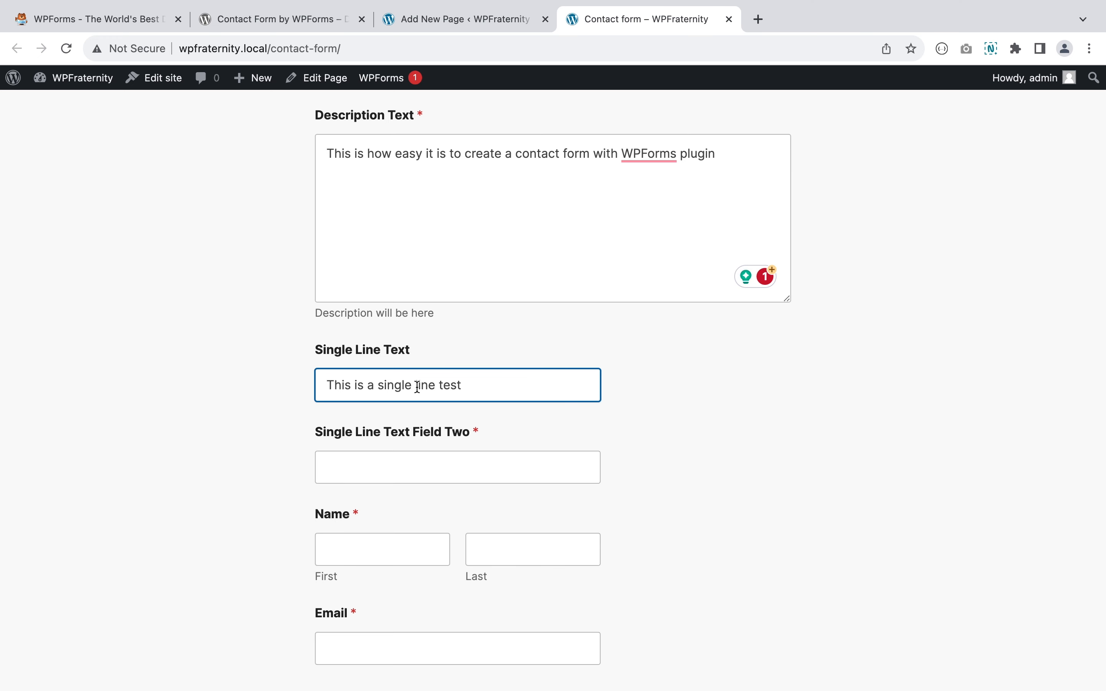
{"action": "left_click", "coordinate": [432, 466]}
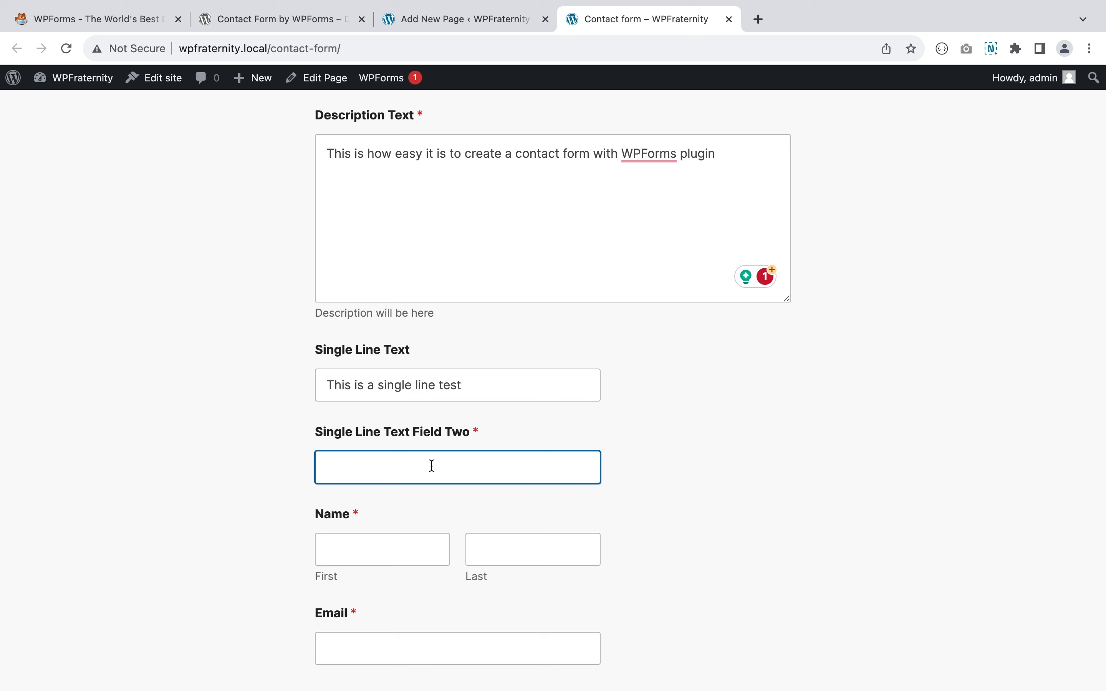
{"action": "type", "text": "Single line test two"}
- Fill in a sample first name, last name and e-mail address, then submit the entry
{"action": "scroll", "coordinate": [407, 417], "scroll_direction": "down", "scroll_amount": 3}
{"action": "left_click", "coordinate": [408, 417]}
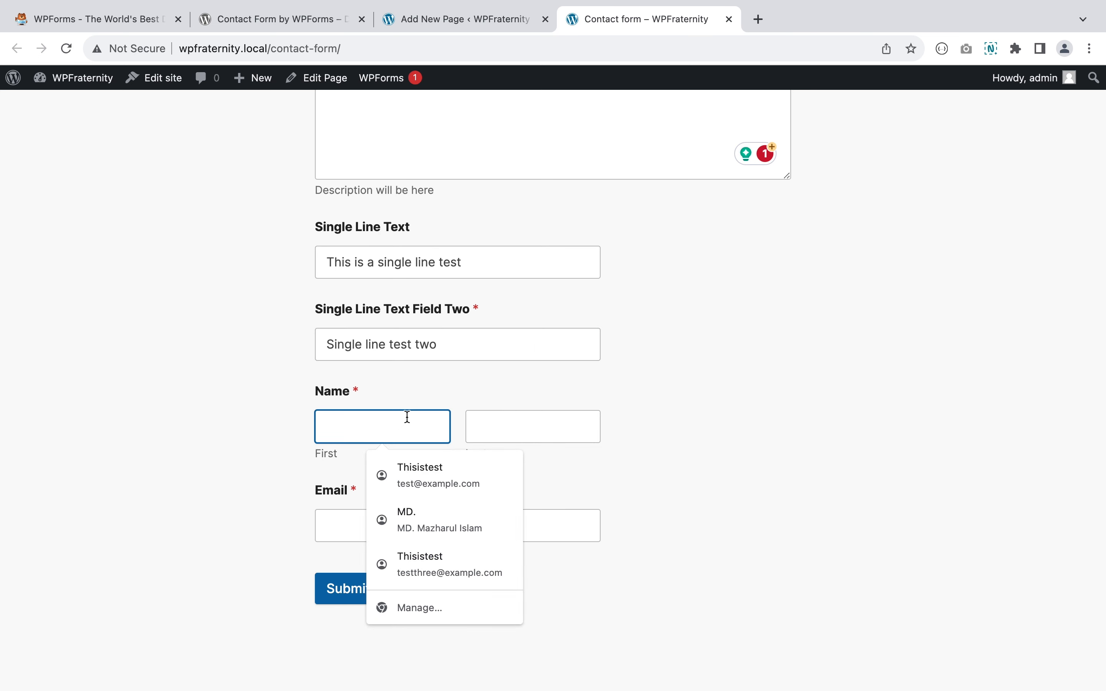
{"action": "type", "text": "WPFra"}
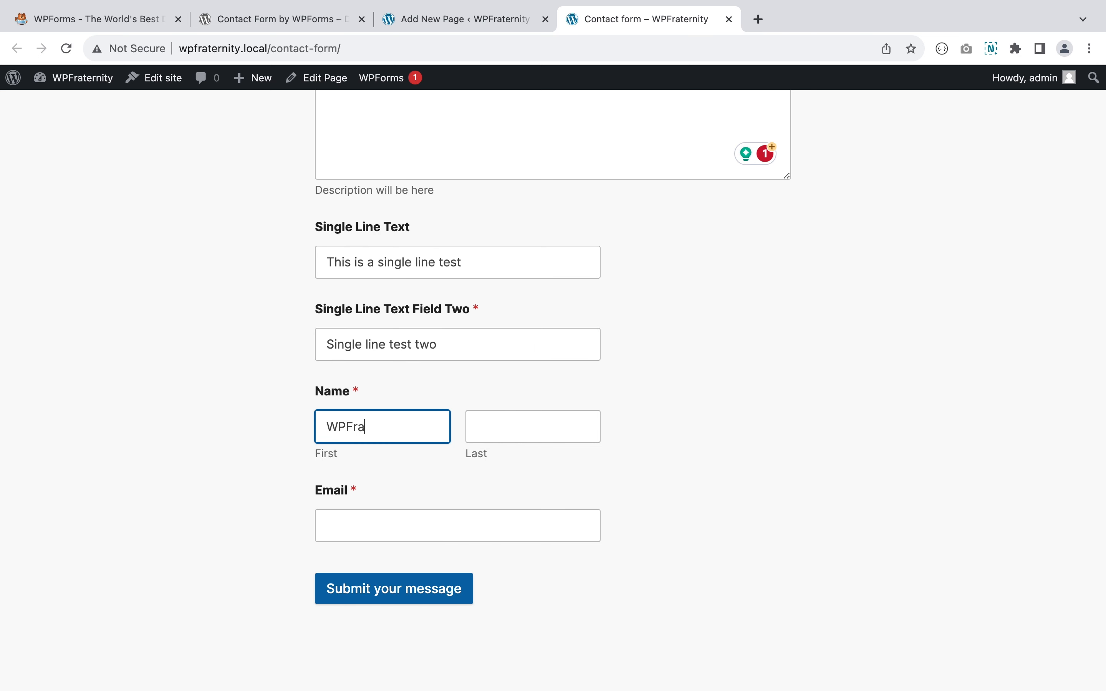
{"action": "type", "text": "ternity"}
{"action": "left_click", "coordinate": [490, 420]}
{"action": "type", "text": "torials"}
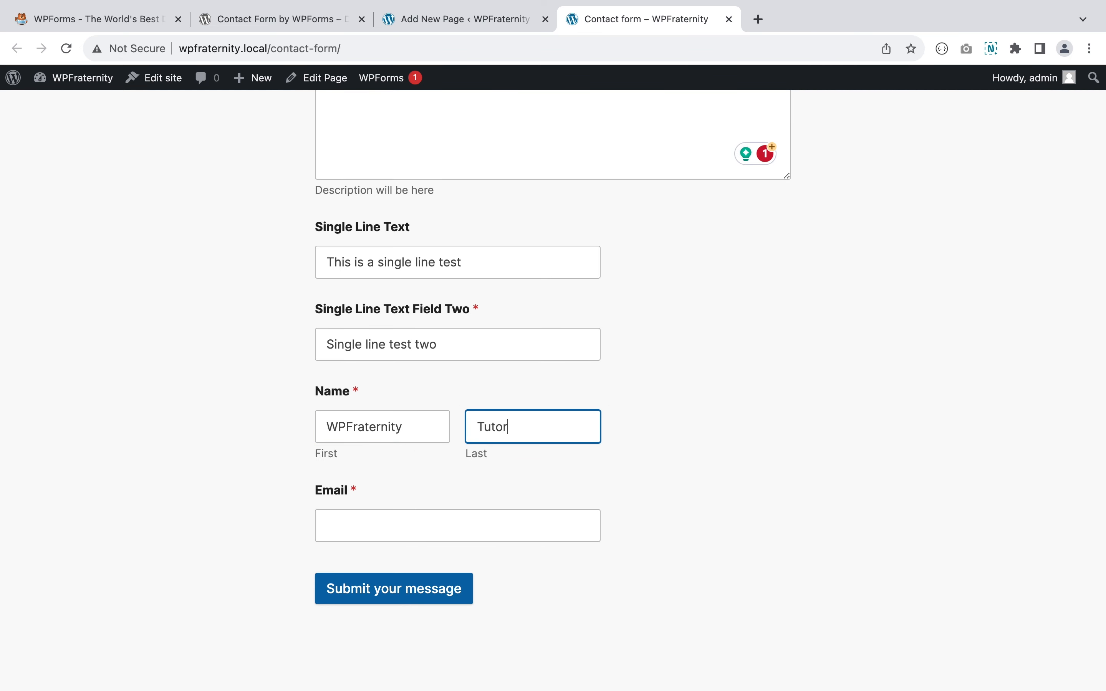
{"action": "left_click", "coordinate": [457, 521]}
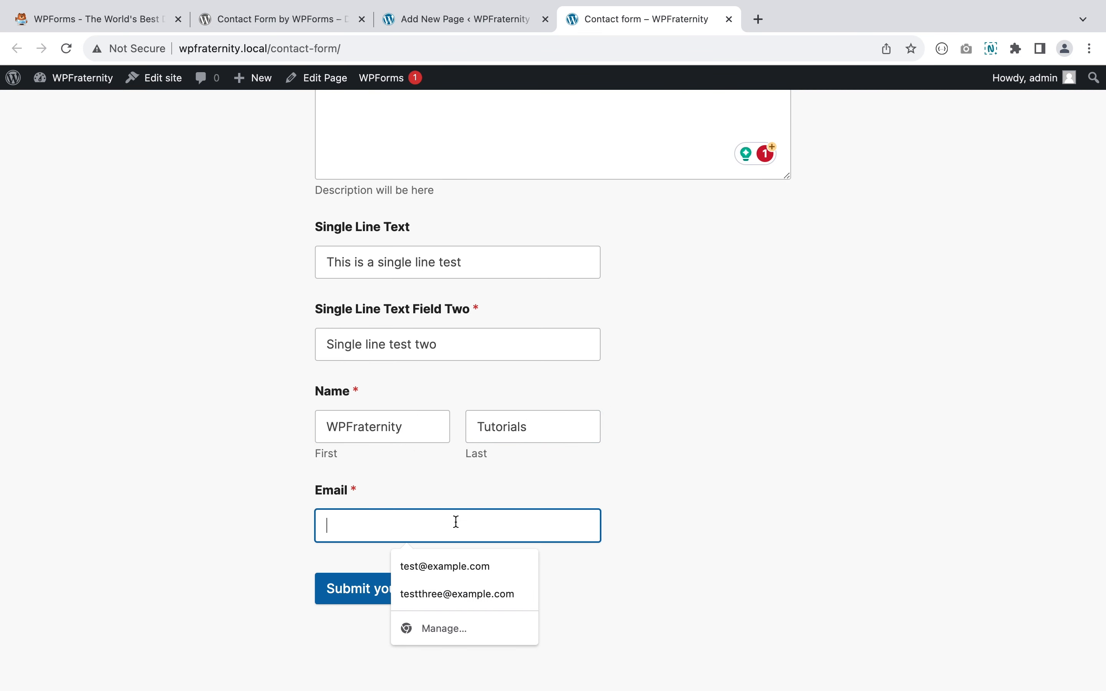
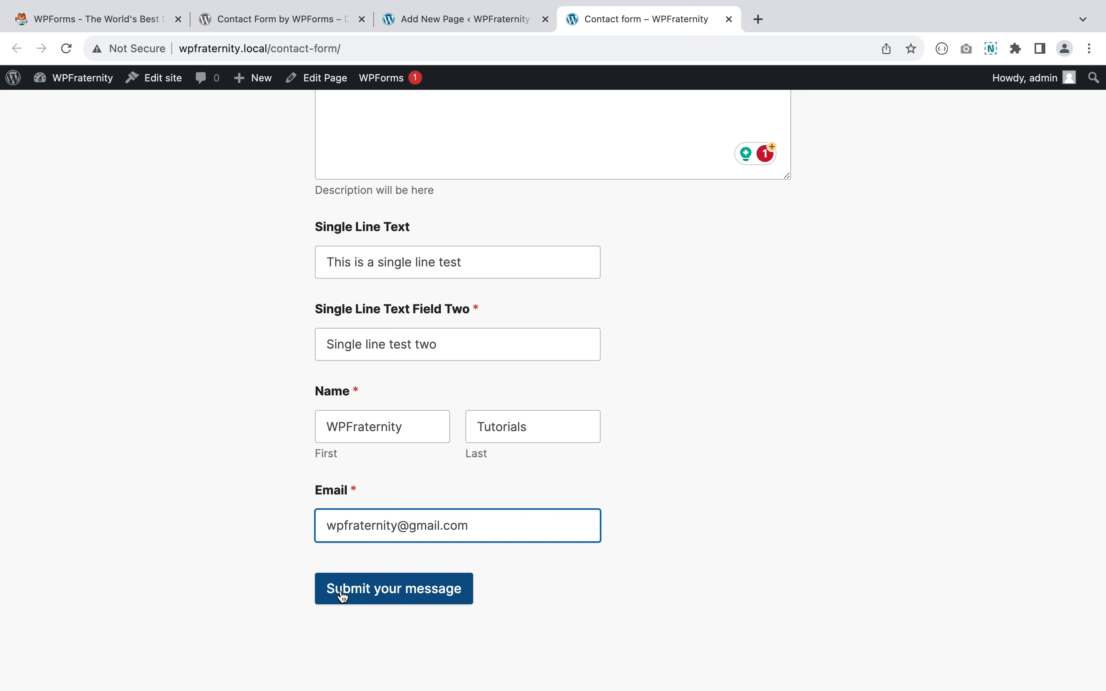
{"action": "left_click", "coordinate": [385, 590]}
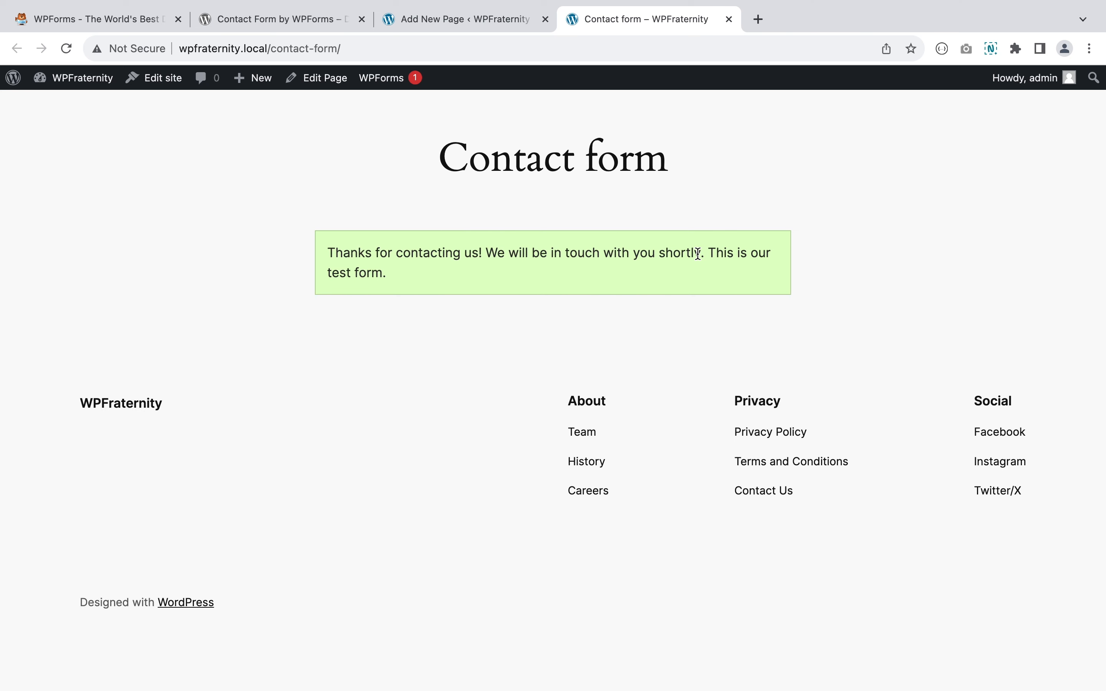
- Scroll the page to review the thank-you confirmation ending 'This is our test form.'
{"action": "scroll", "coordinate": [698, 253], "scroll_direction": "up", "scroll_amount": 5}
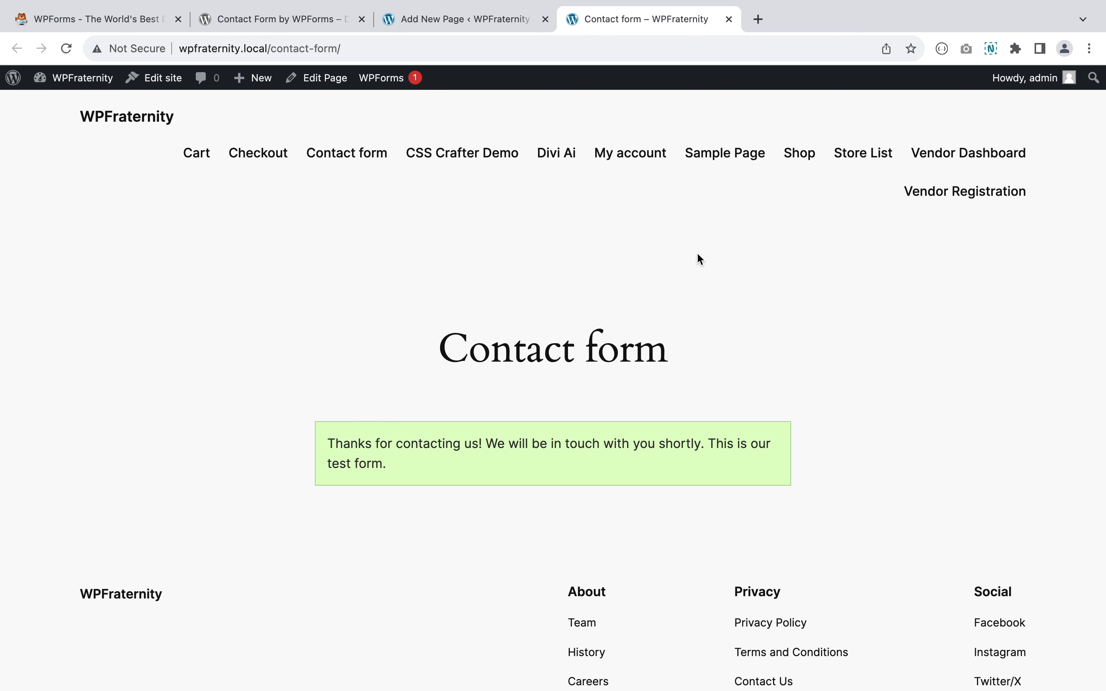
{"action": "scroll", "coordinate": [696, 256], "scroll_direction": "down", "scroll_amount": 5}
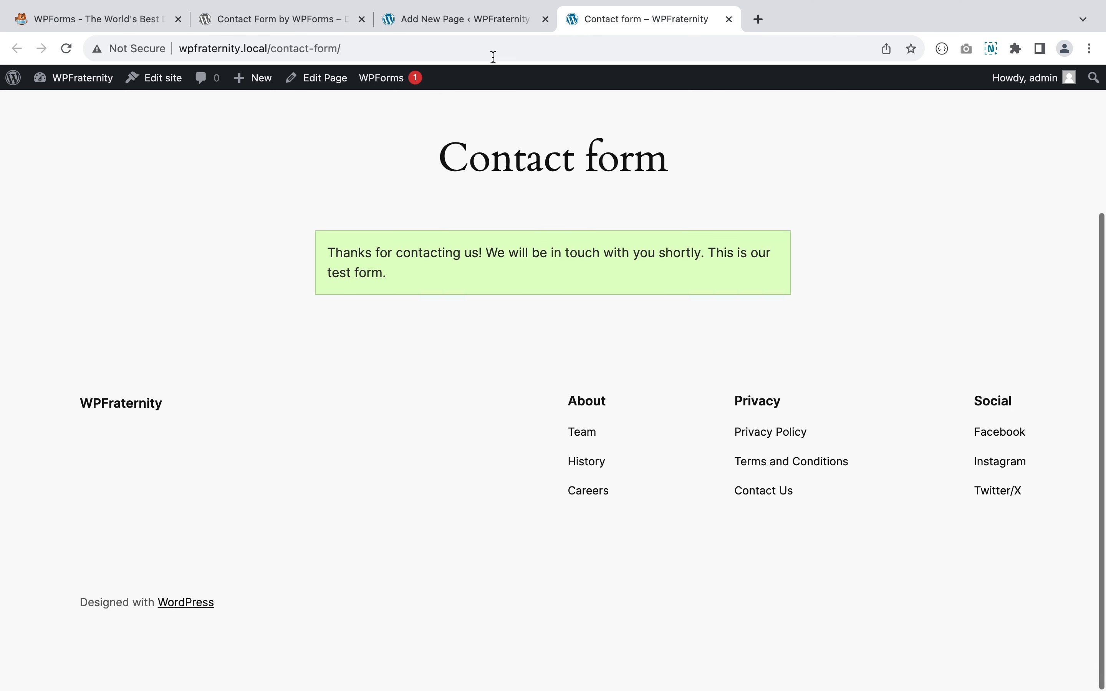